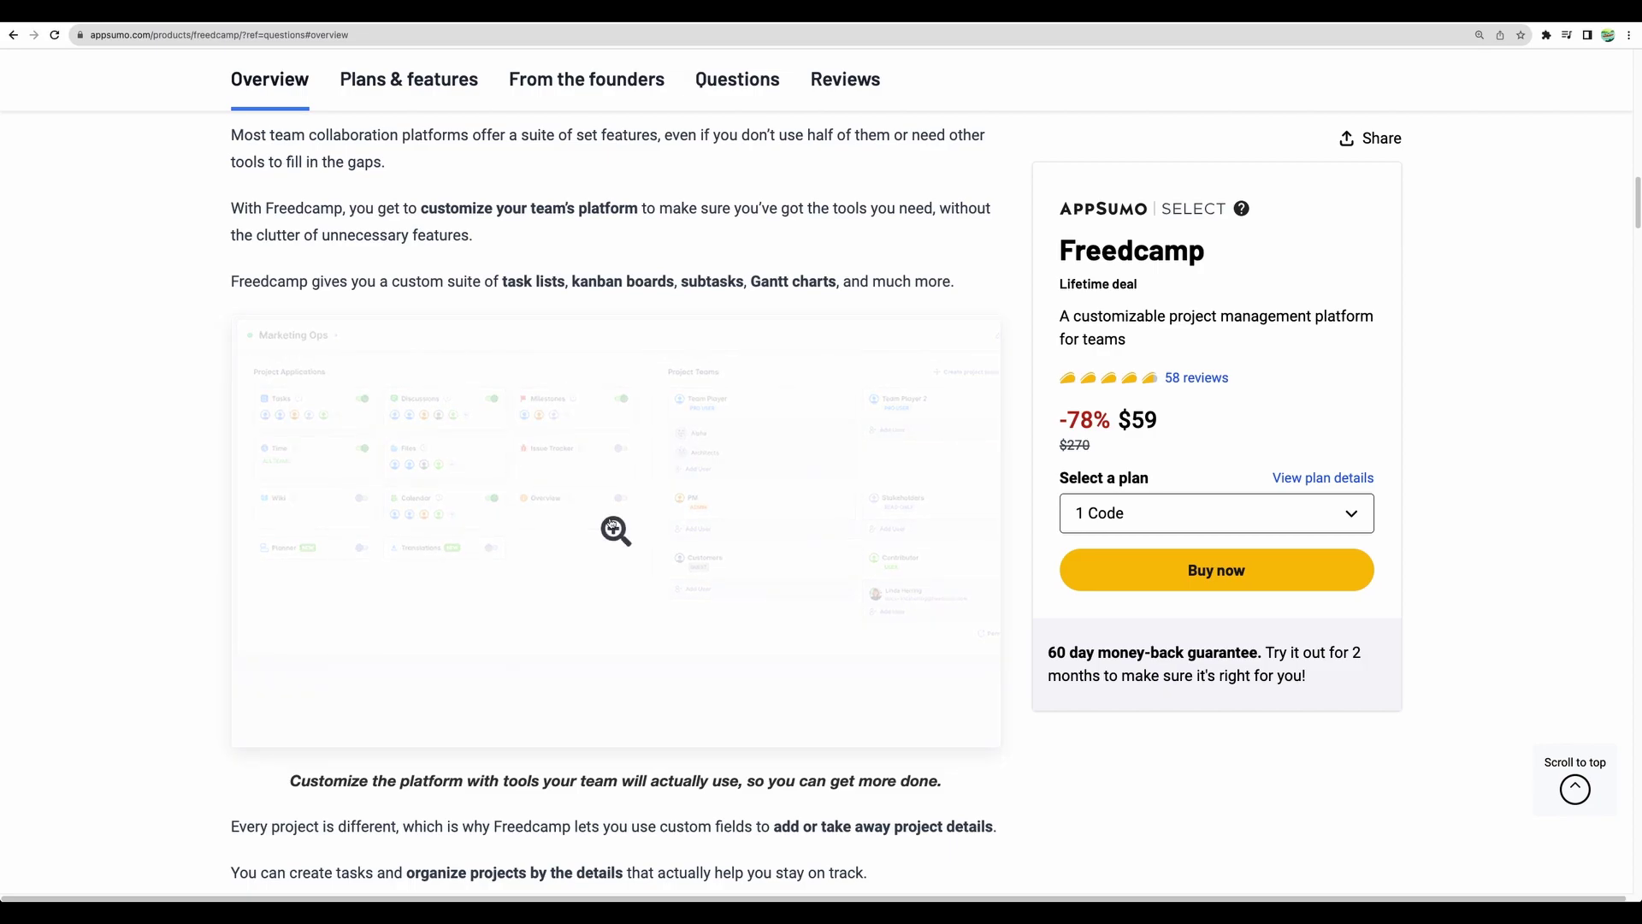
- Enlarge the deal's product screenshots, including the Gantt chart image, for a closer look
{"action": "left_click", "coordinate": [614, 524]}
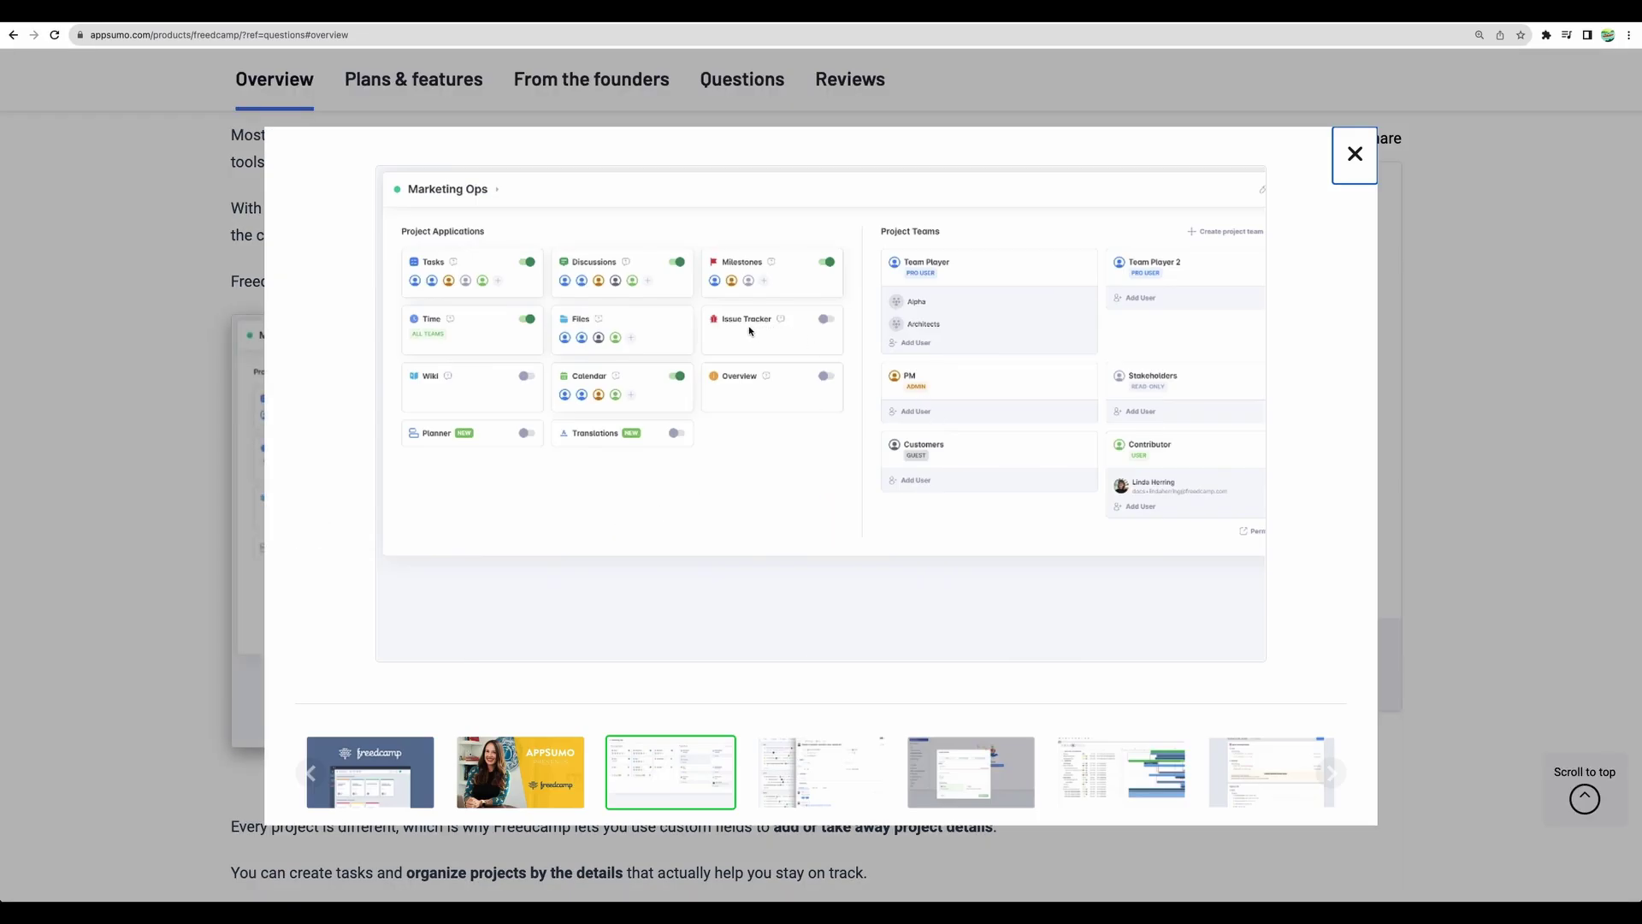
{"action": "left_click", "coordinate": [165, 386]}
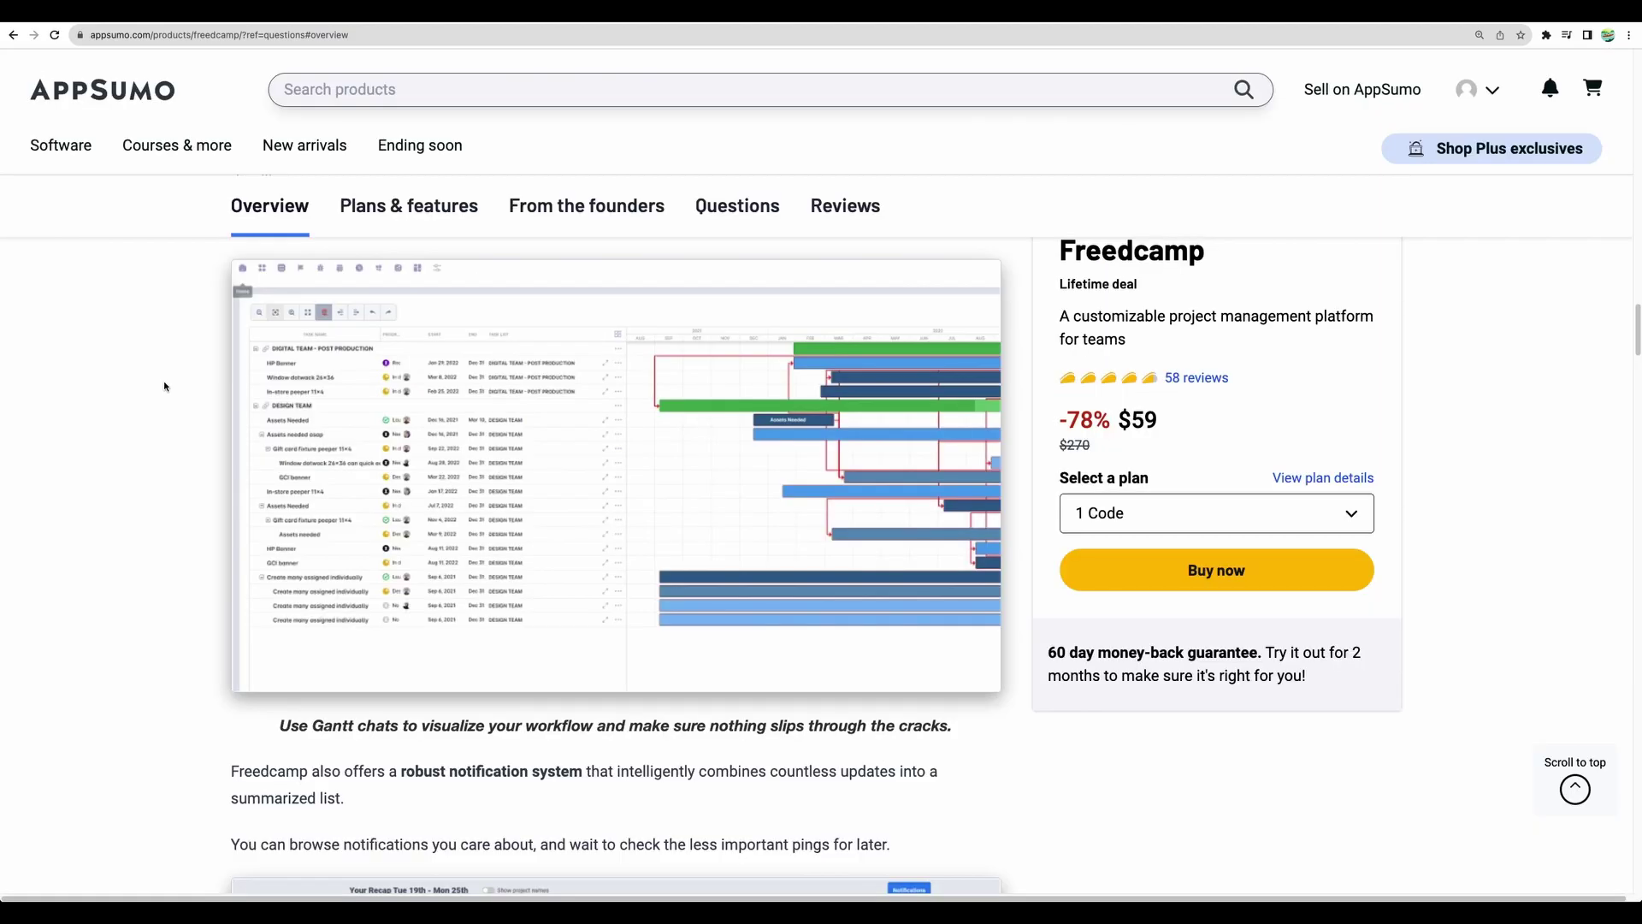
{"action": "left_click", "coordinate": [619, 476]}
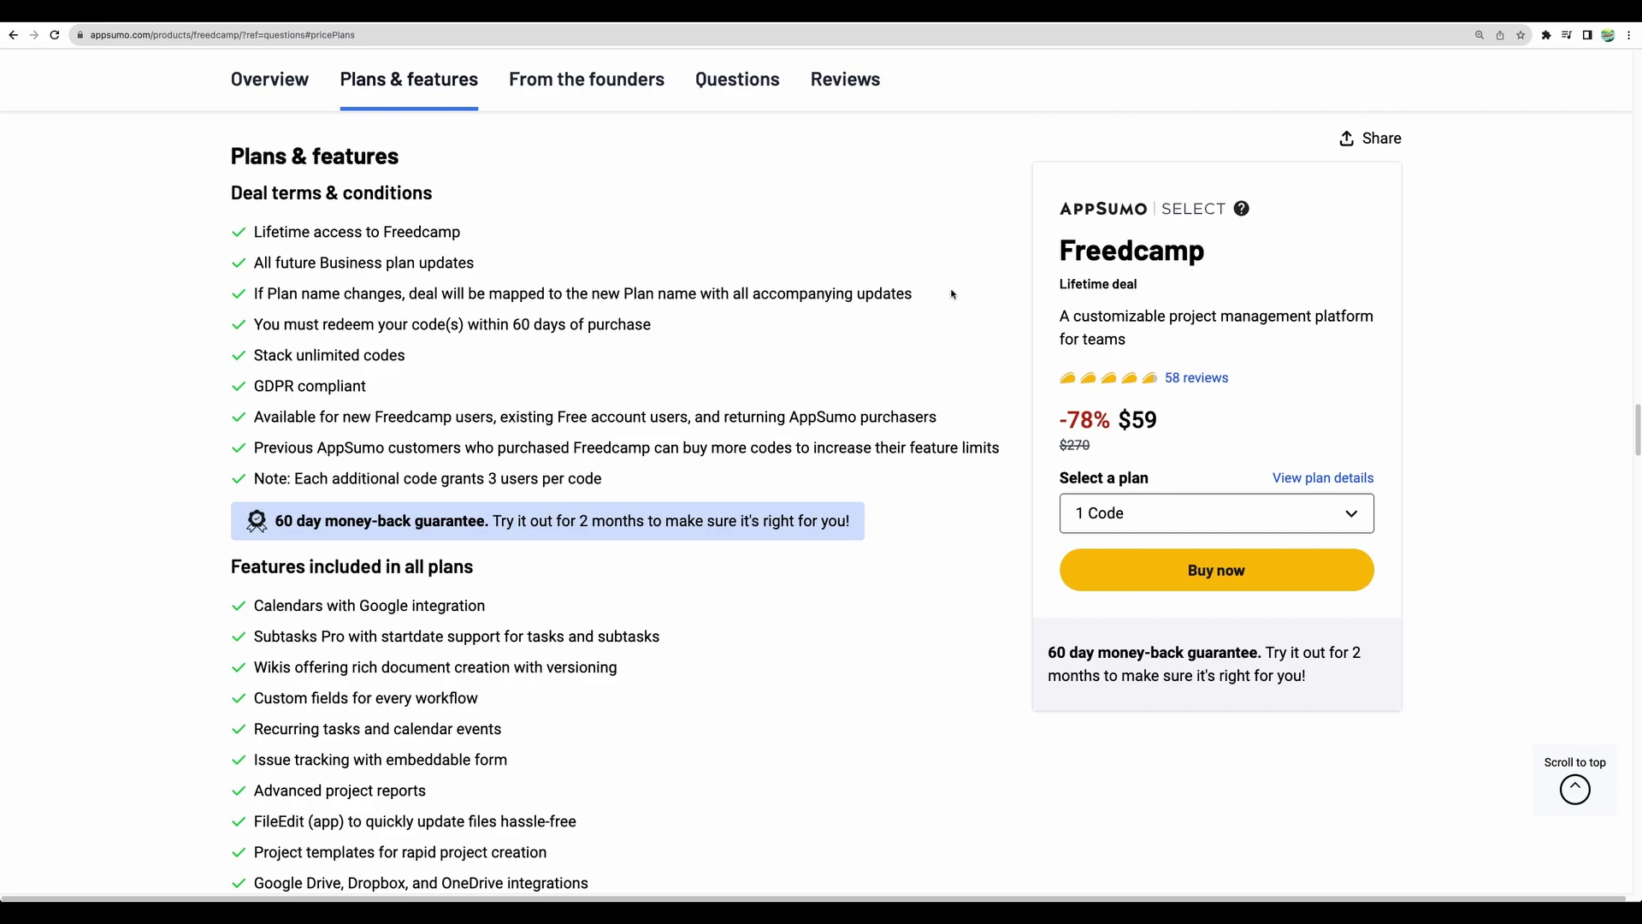
- Review the pricing cards, highlighting the 60-day guarantee, 2 Factor Authentication and White labeling, then expand the Multiple plan's code options
{"action": "scroll", "coordinate": [952, 294], "scroll_direction": "down", "scroll_amount": 4}
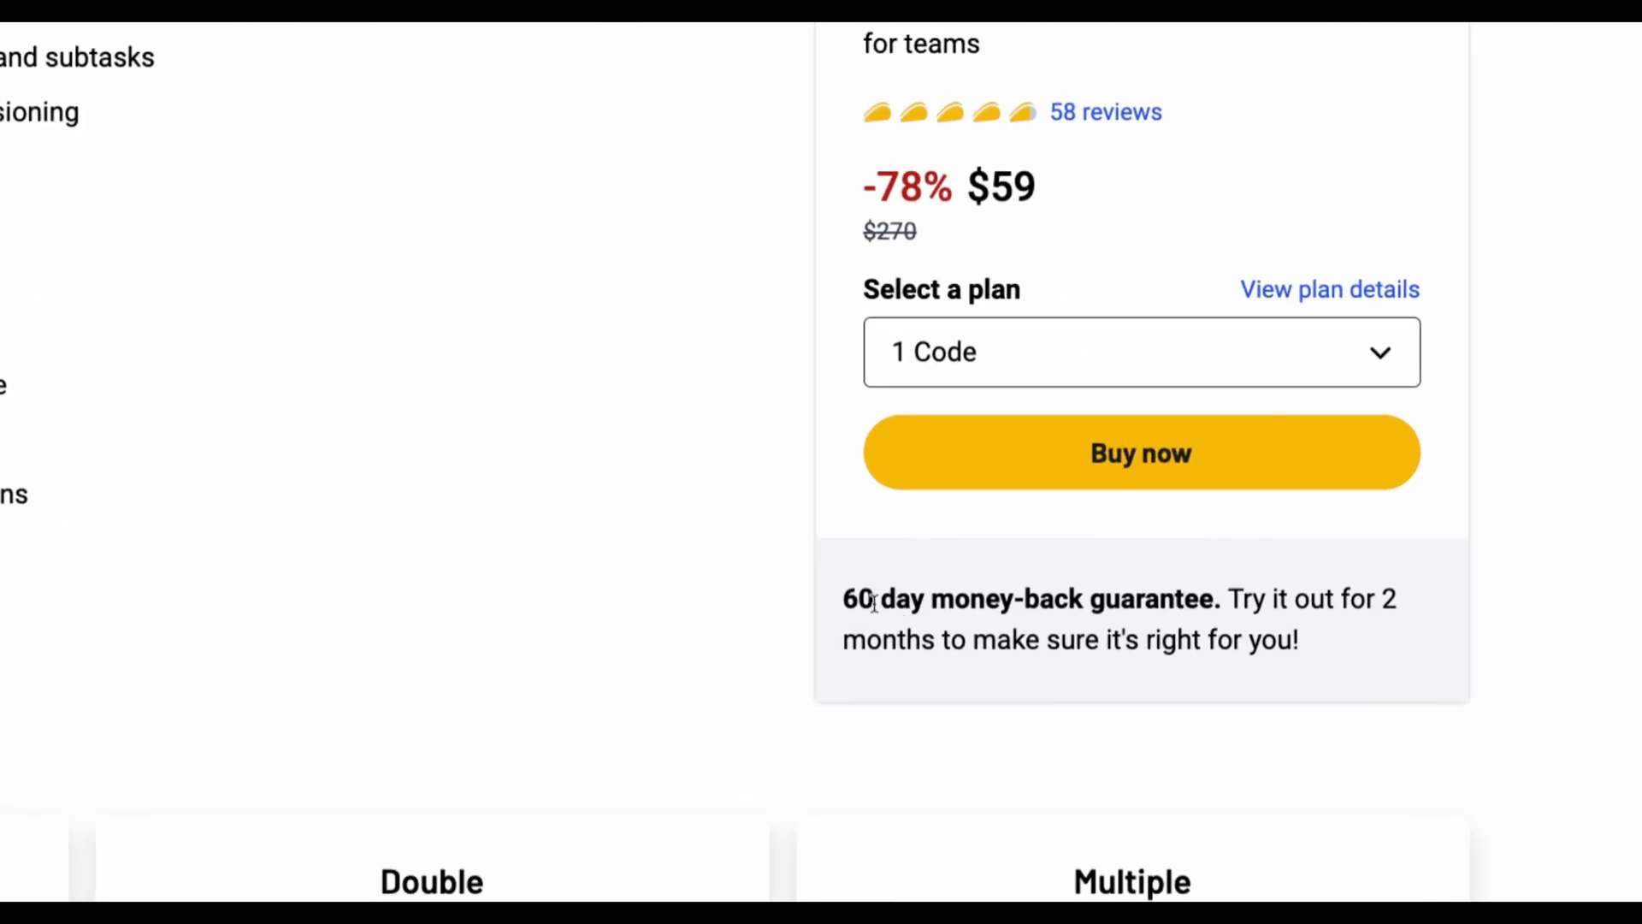
{"action": "left_click_drag", "start_coordinate": [844, 598], "coordinate": [1218, 607]}
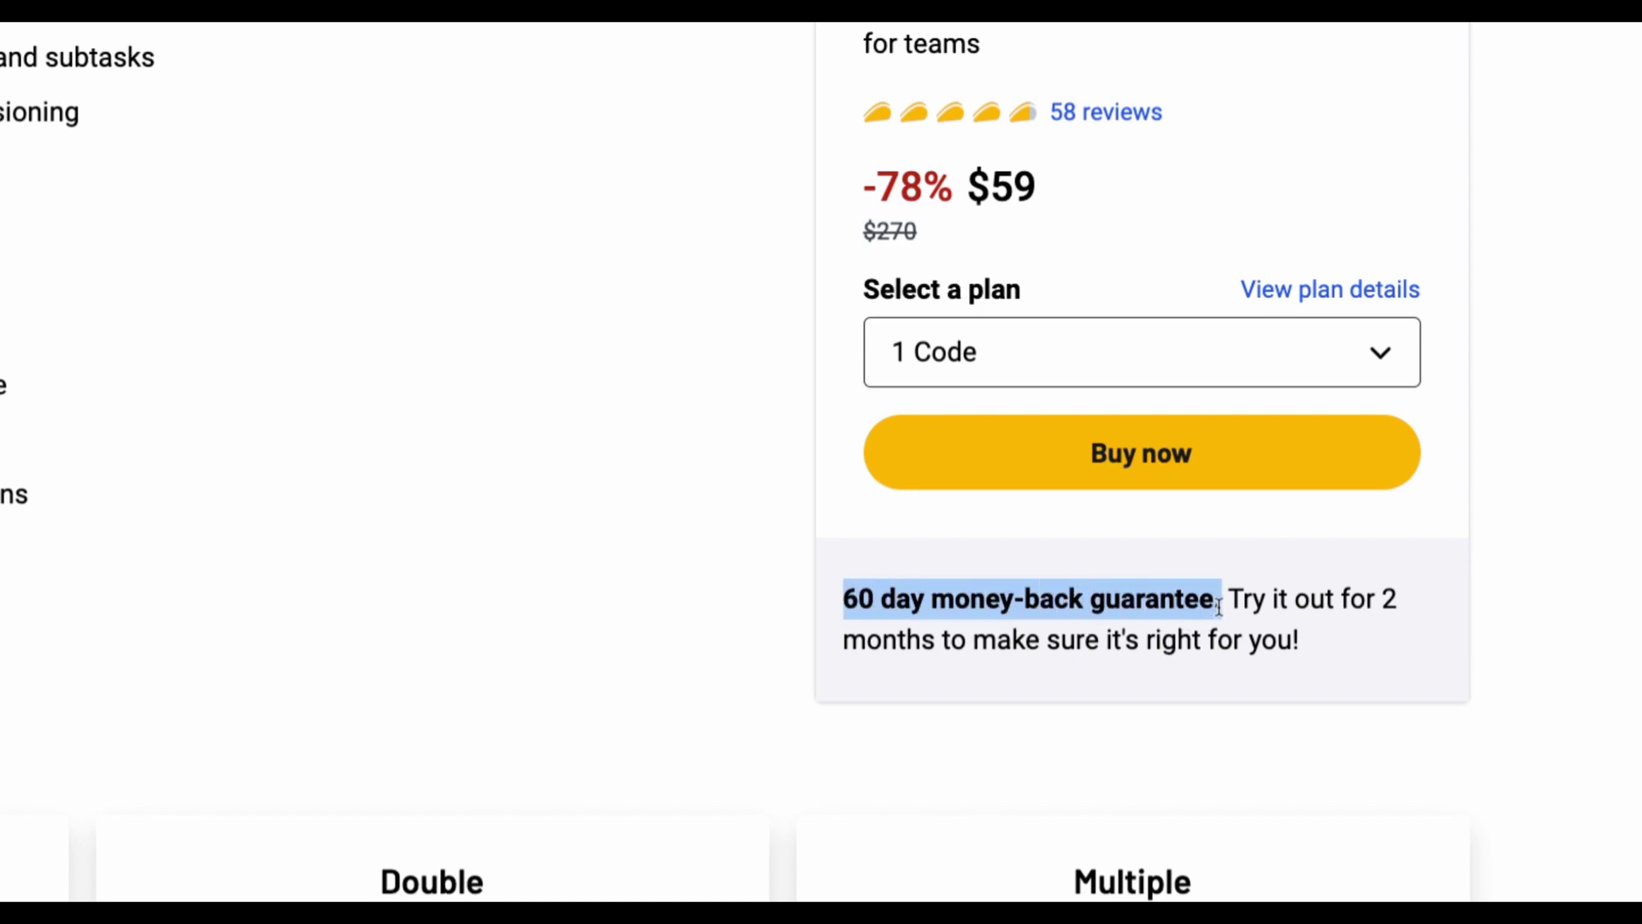
{"action": "left_click", "coordinate": [609, 745]}
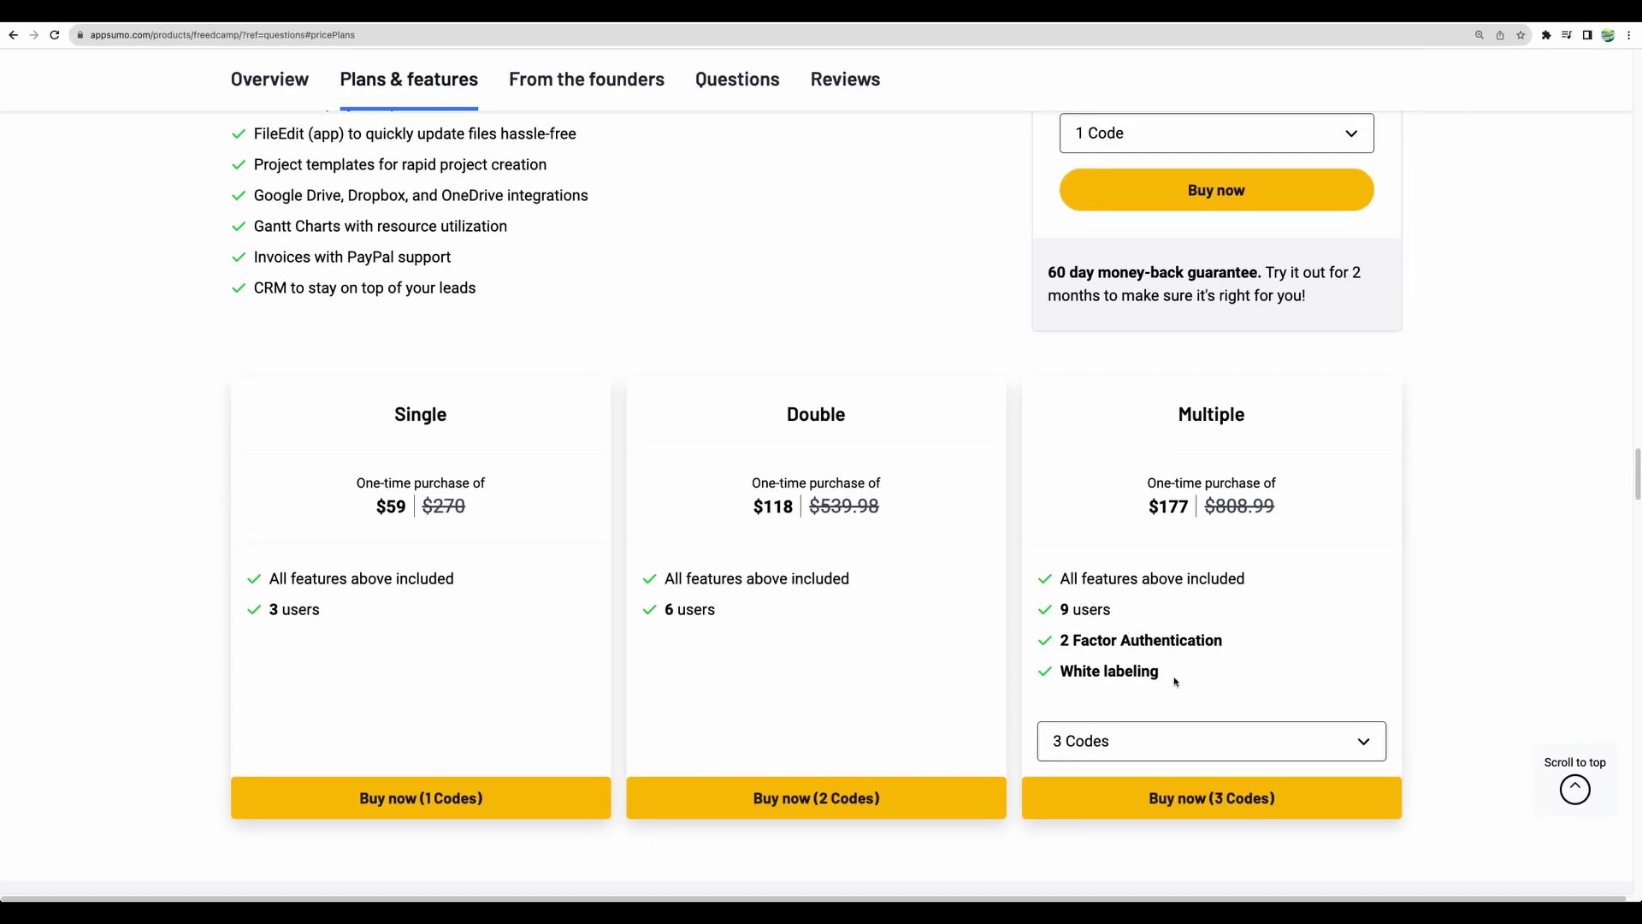
{"action": "triple_click", "coordinate": [1084, 642]}
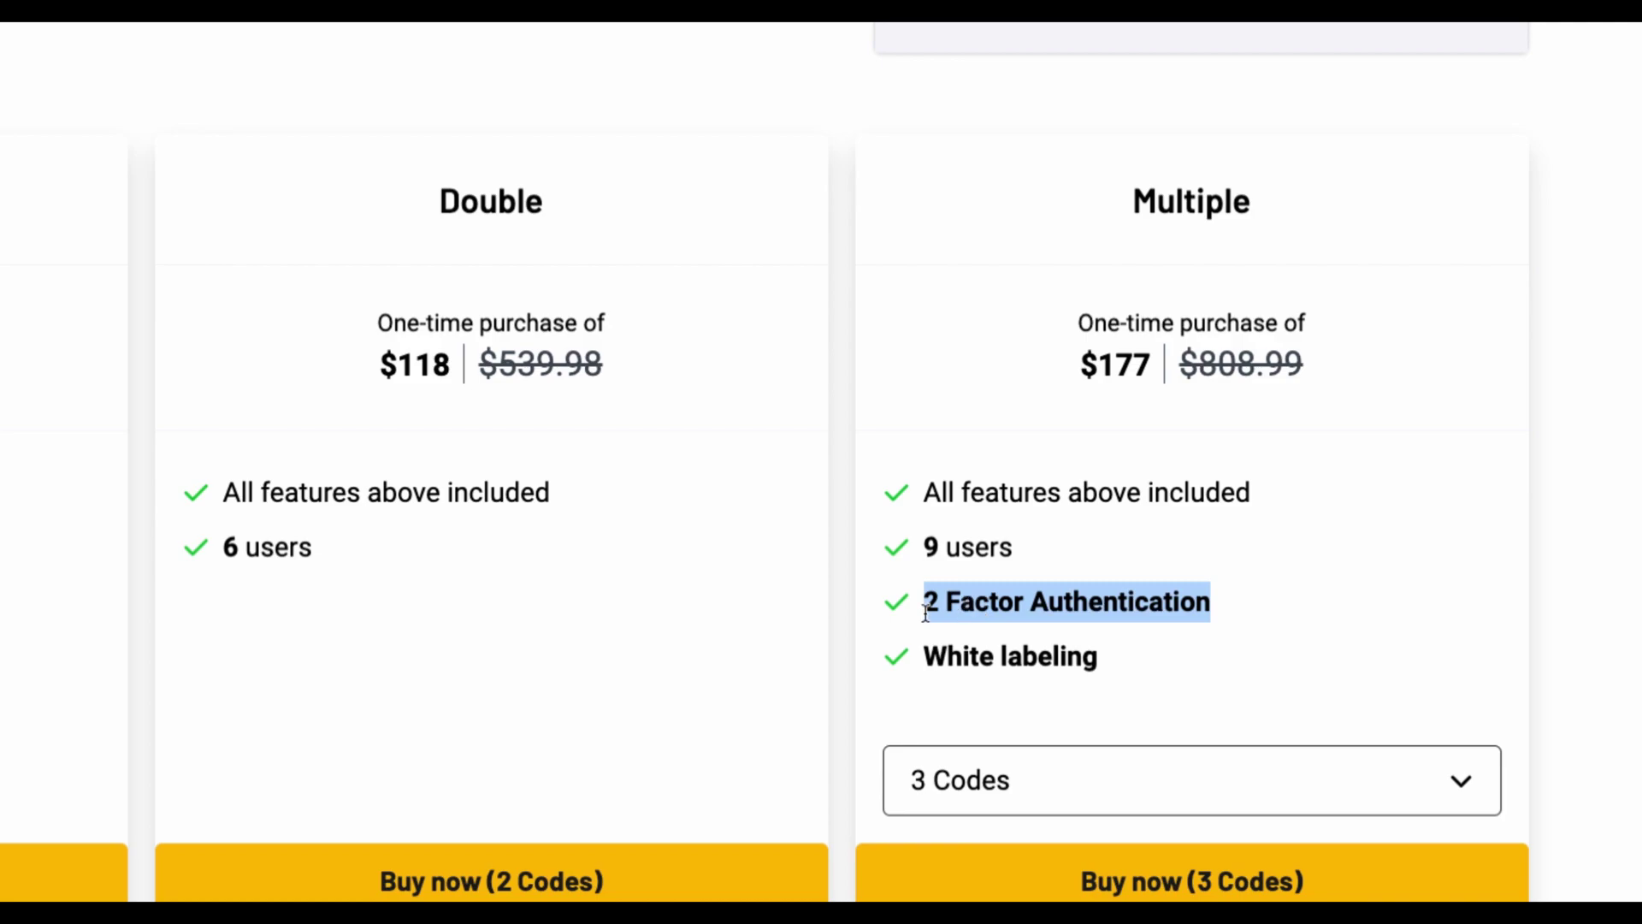
{"action": "left_click_drag", "start_coordinate": [924, 657], "coordinate": [1103, 667]}
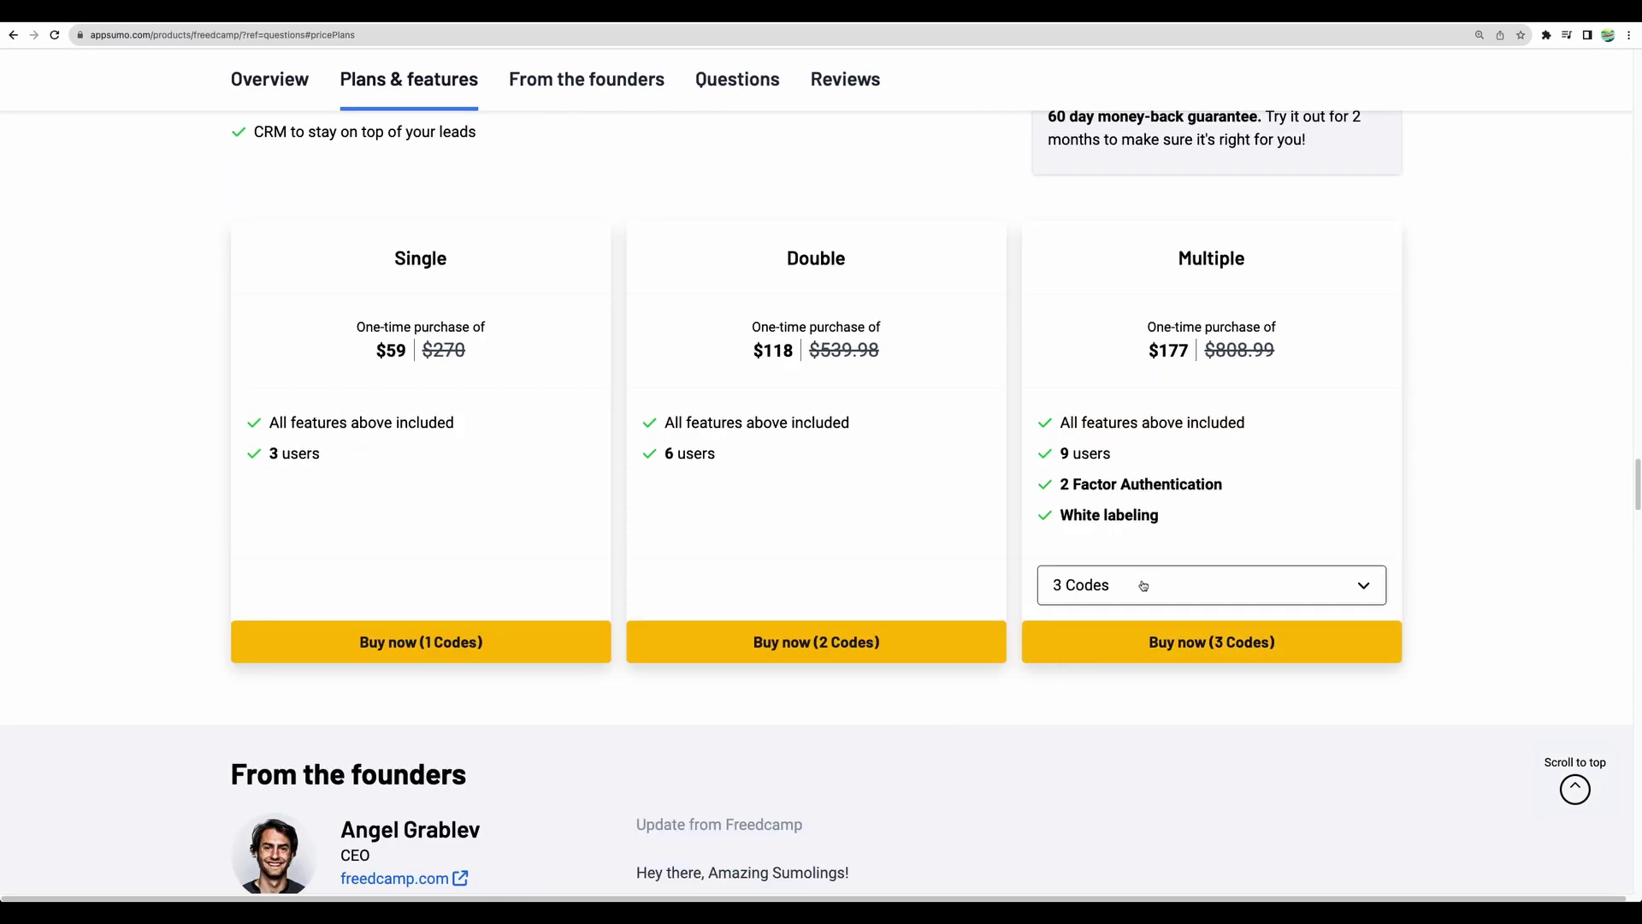
{"action": "left_click", "coordinate": [1140, 584]}
- Choose 10 codes for the Multiple plan, then open CrowdedProject's Milestones in Freedcamp
{"action": "left_click", "coordinate": [1137, 850]}
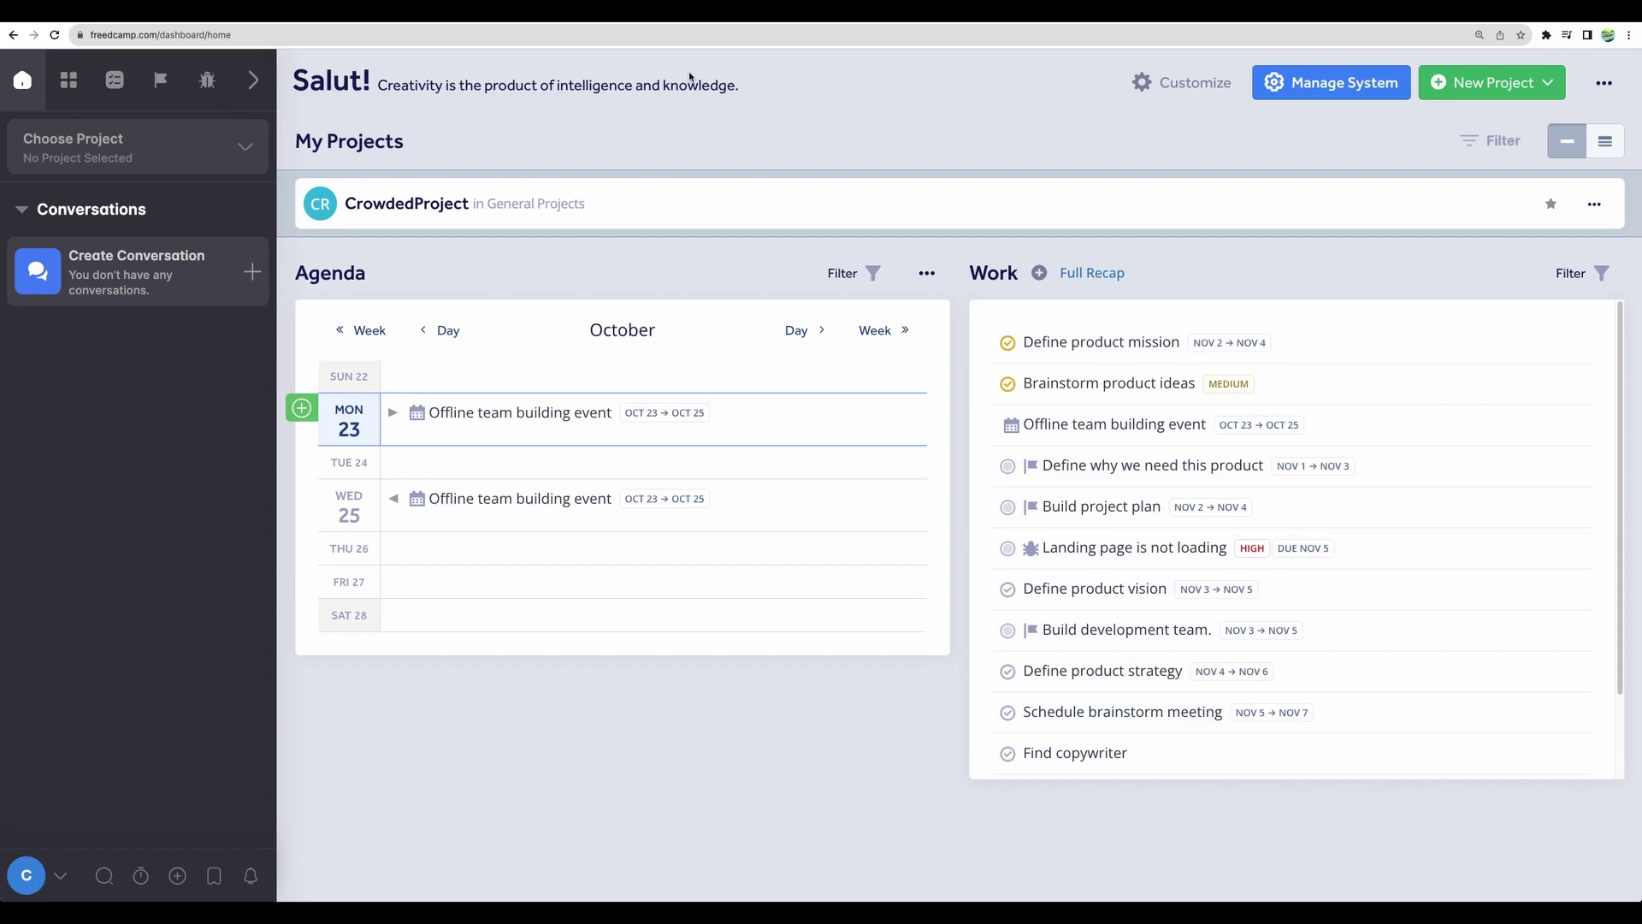
{"action": "left_click", "coordinate": [459, 205]}
{"action": "left_click", "coordinate": [119, 287]}
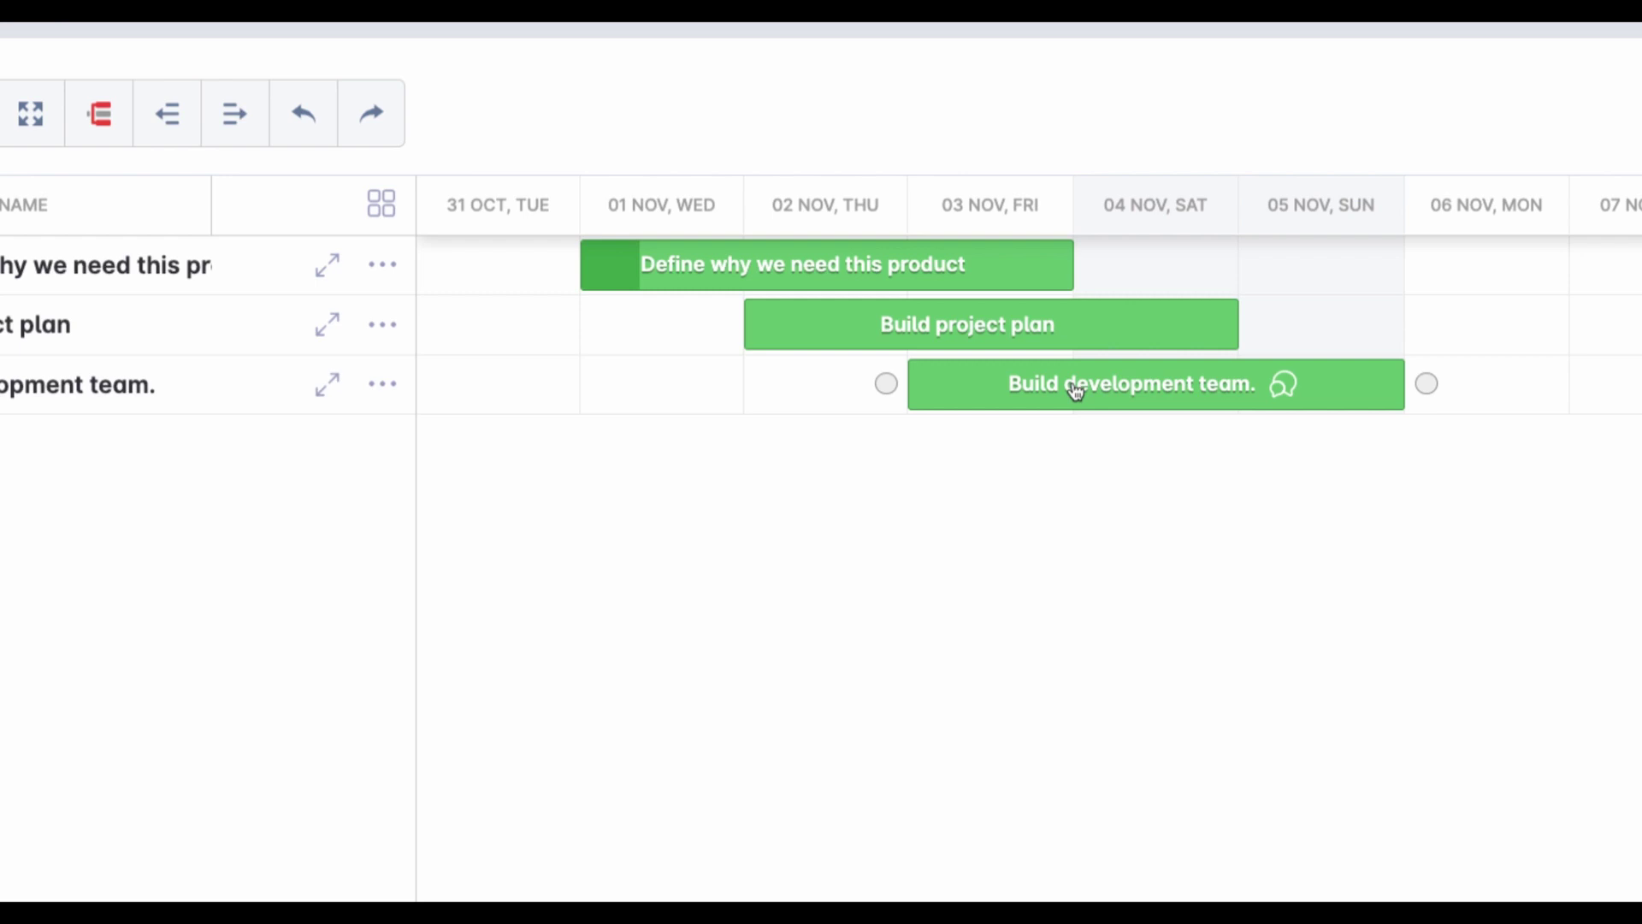
- Adjust milestone Gantt bars, expand the first milestone's Define product vision and mission subtasks, then show view Settings
{"action": "left_click_drag", "start_coordinate": [685, 208], "coordinate": [1364, 217]}
{"action": "mouse_move", "coordinate": [1088, 382]}
{"action": "left_mouse_down"}
{"action": "mouse_move", "coordinate": [1007, 385]}
{"action": "mouse_move", "coordinate": [1093, 381]}
{"action": "left_mouse_up"}
{"action": "left_click", "coordinate": [331, 272]}
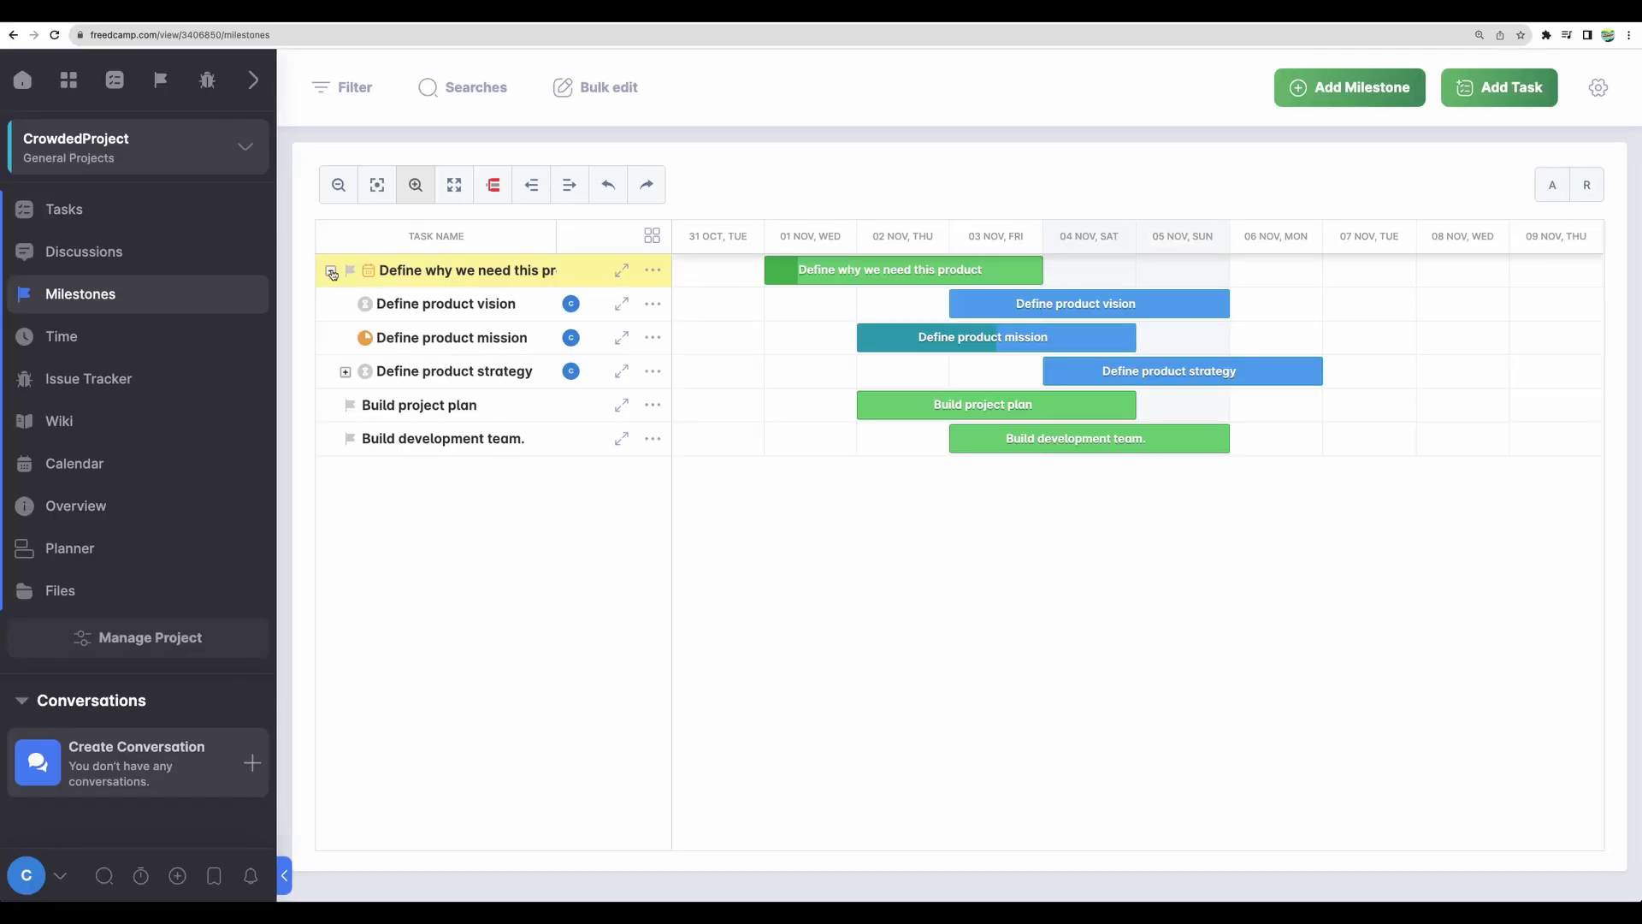
{"action": "left_click", "coordinate": [487, 310]}
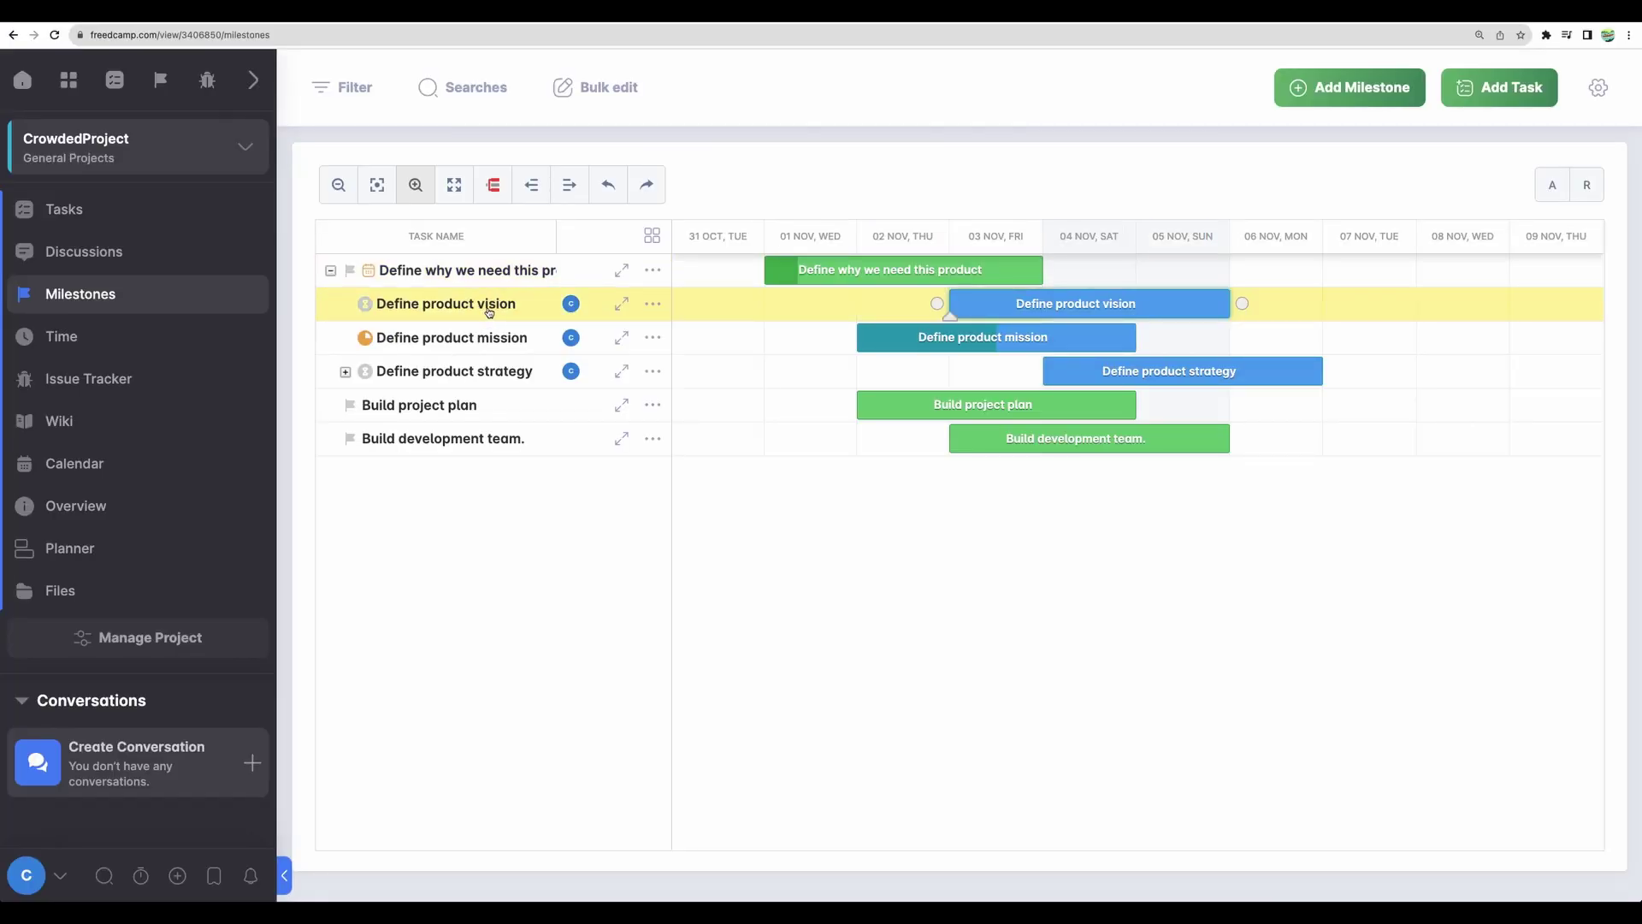
{"action": "left_click", "coordinate": [488, 344]}
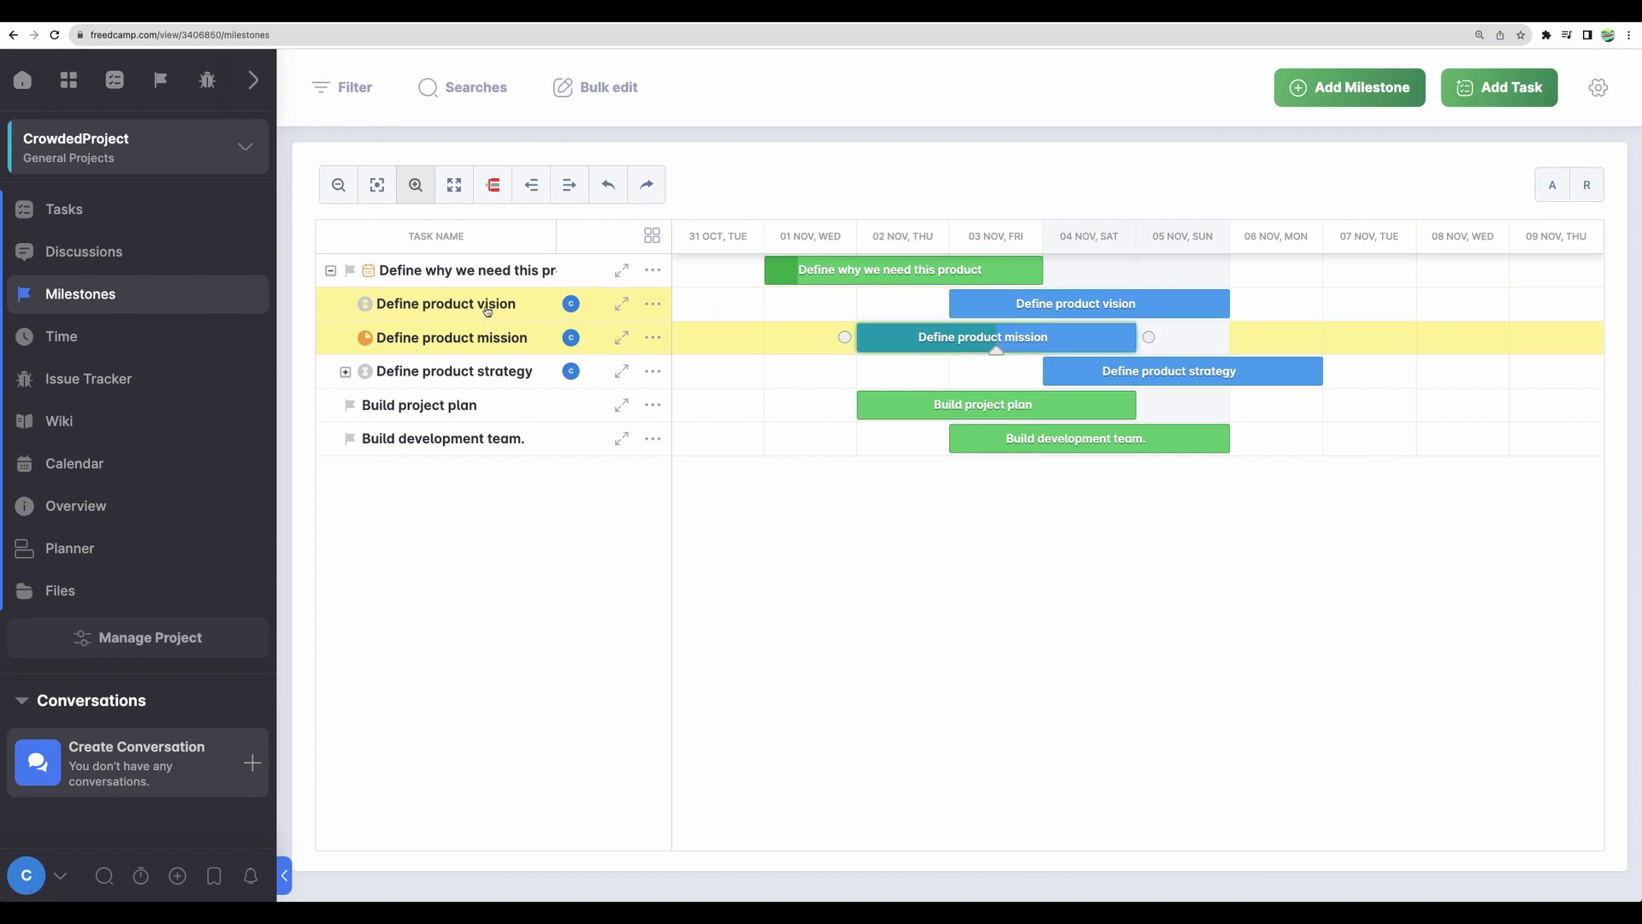
{"action": "mouse_move", "coordinate": [1032, 304]}
{"action": "left_mouse_down"}
{"action": "mouse_move", "coordinate": [952, 305]}
{"action": "mouse_move", "coordinate": [1035, 304]}
{"action": "left_mouse_up"}
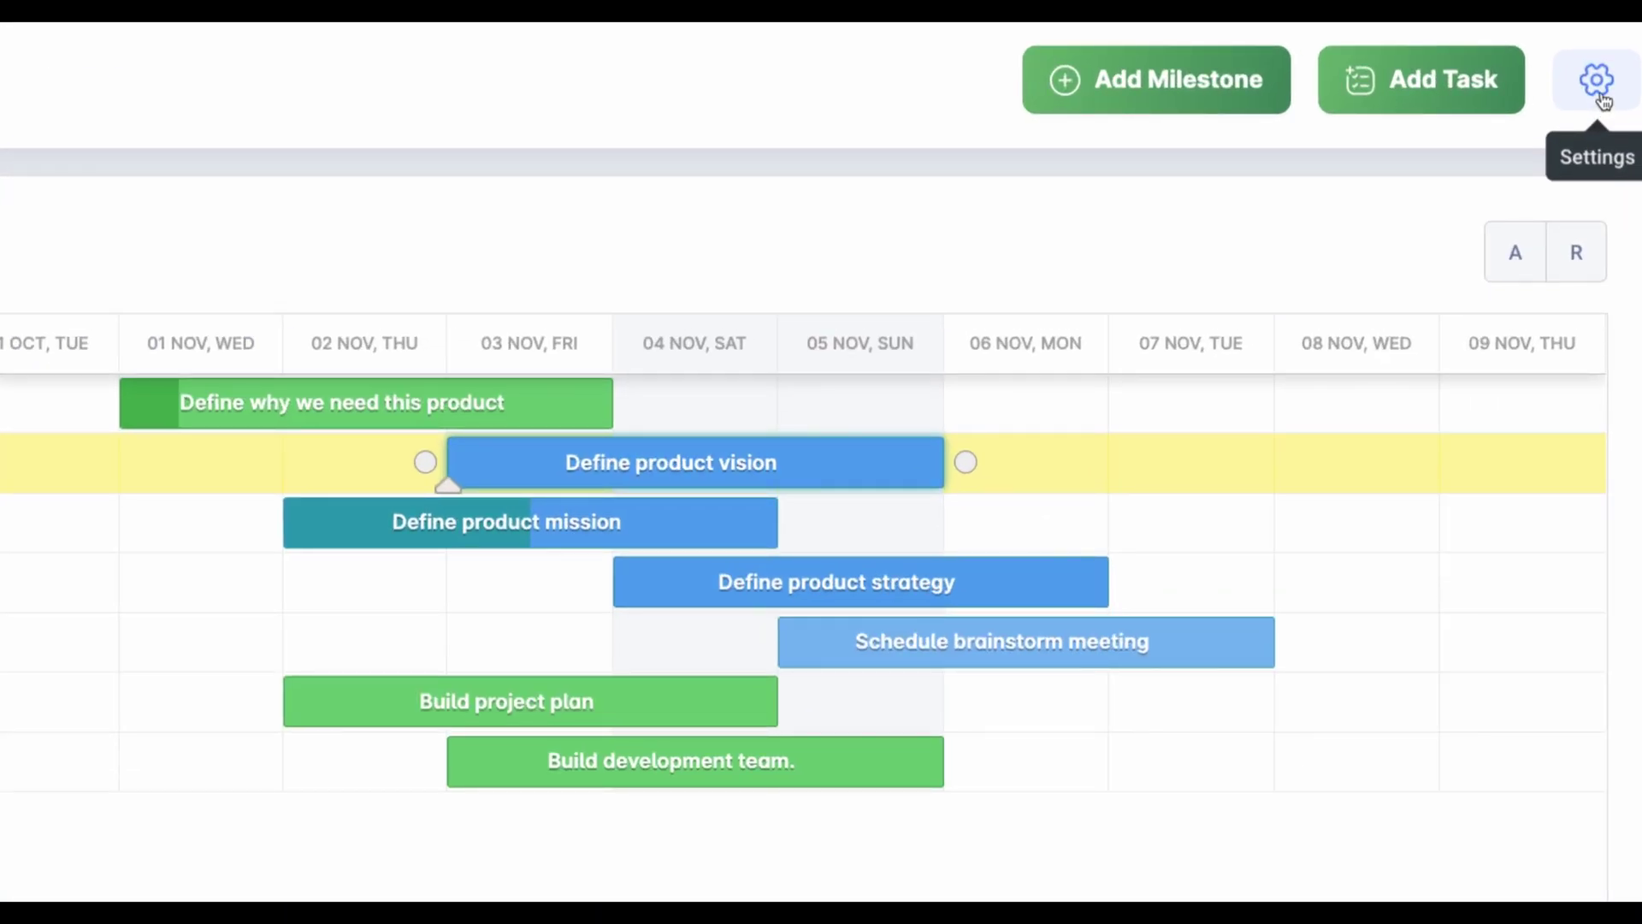
{"action": "left_click", "coordinate": [1600, 96]}
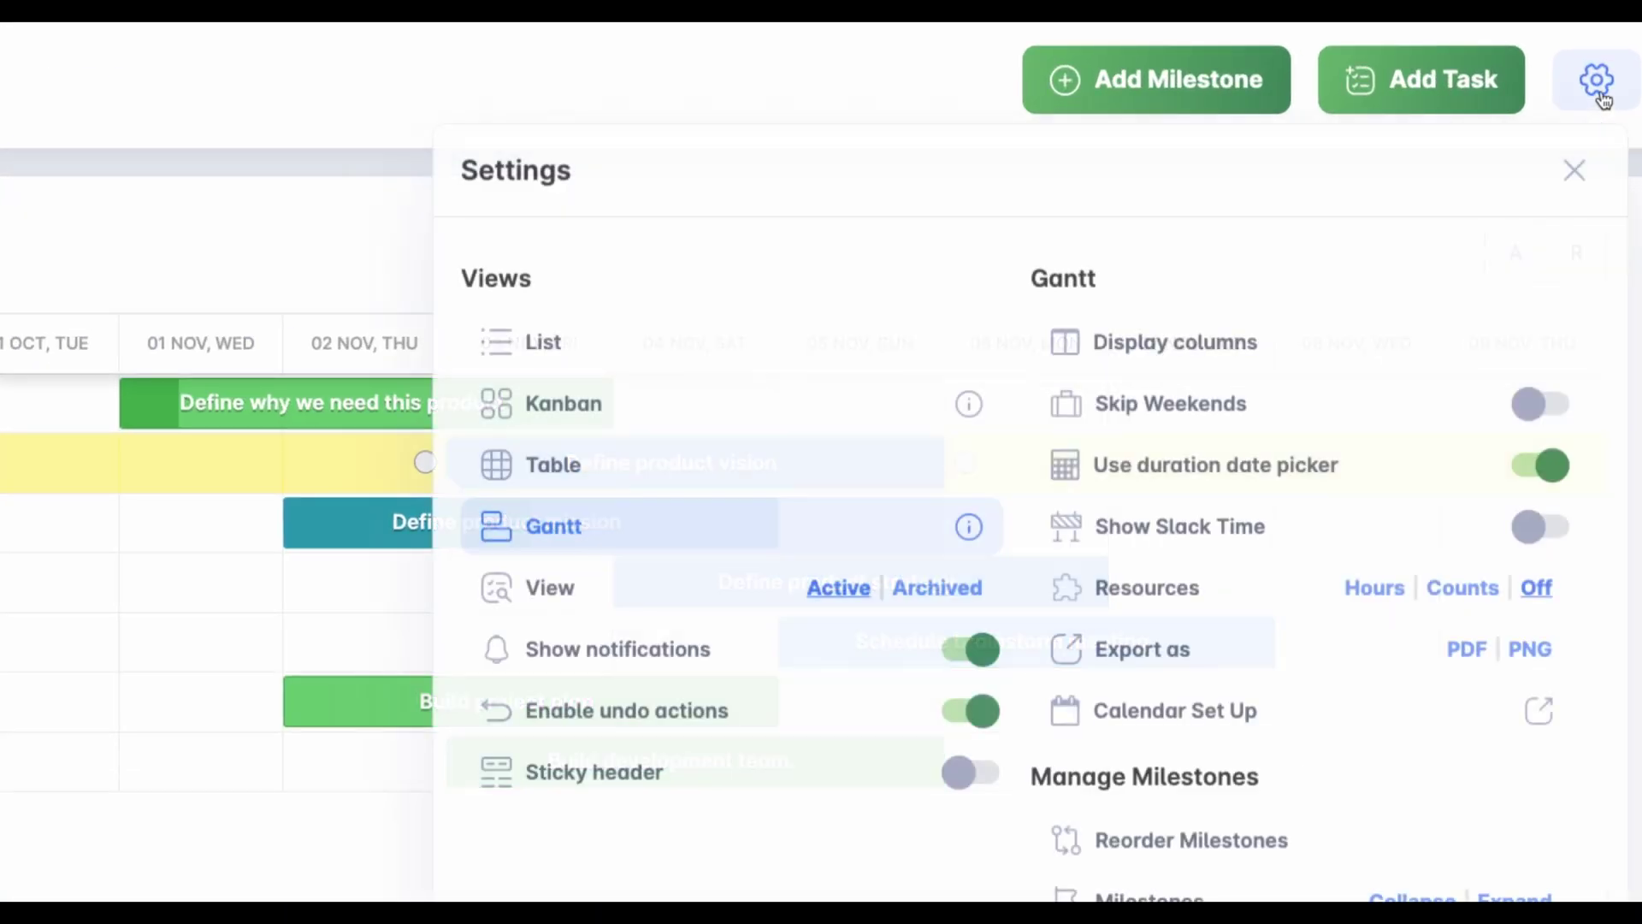
- Switch the milestones view to Table
{"action": "left_click", "coordinate": [665, 473]}
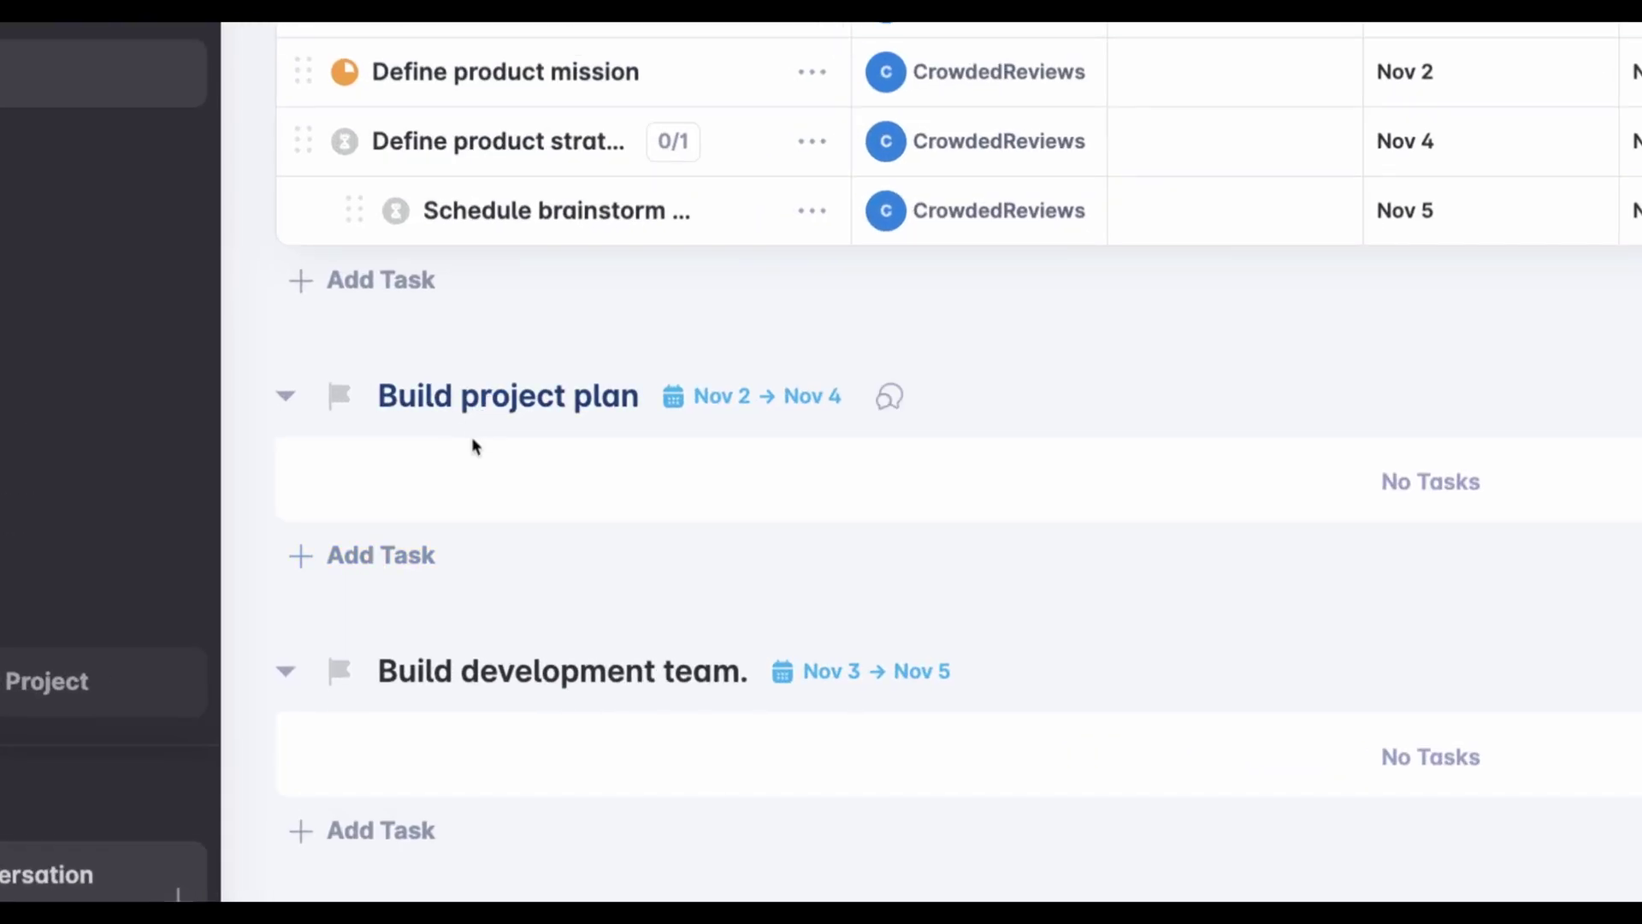
- Create task 'Find a project manager' under Build project plan: due Oct 26, 2023, In Progress, High priority
{"action": "left_click", "coordinate": [390, 566]}
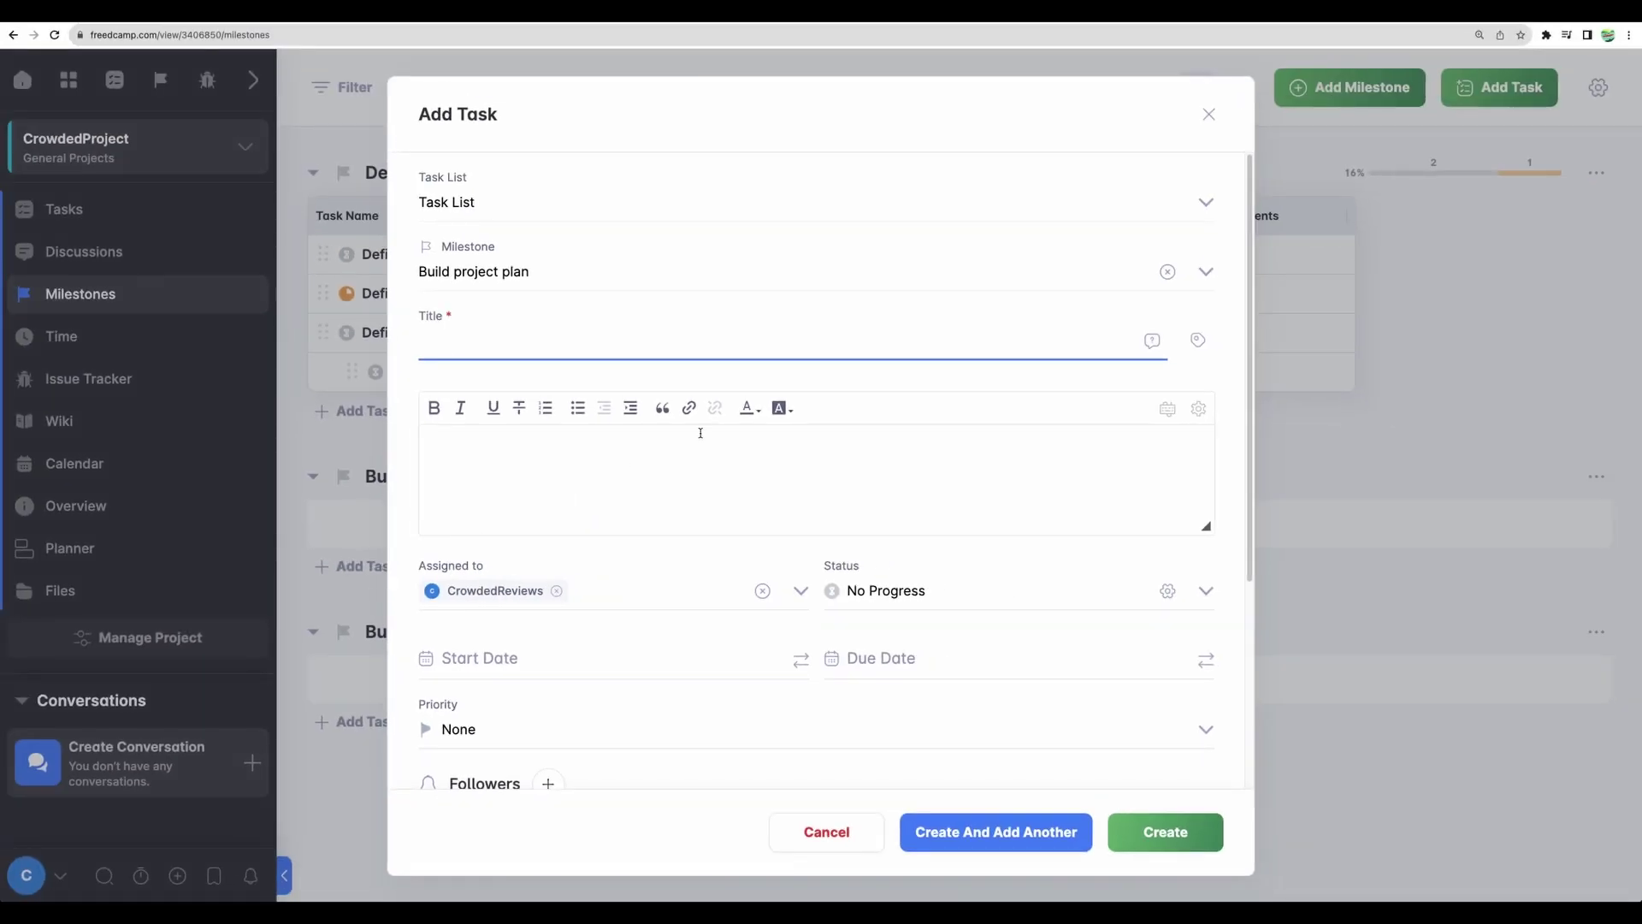
{"action": "type", "text": "Find a project manager"}
{"action": "scroll", "coordinate": [935, 520], "scroll_direction": "down", "scroll_amount": 2}
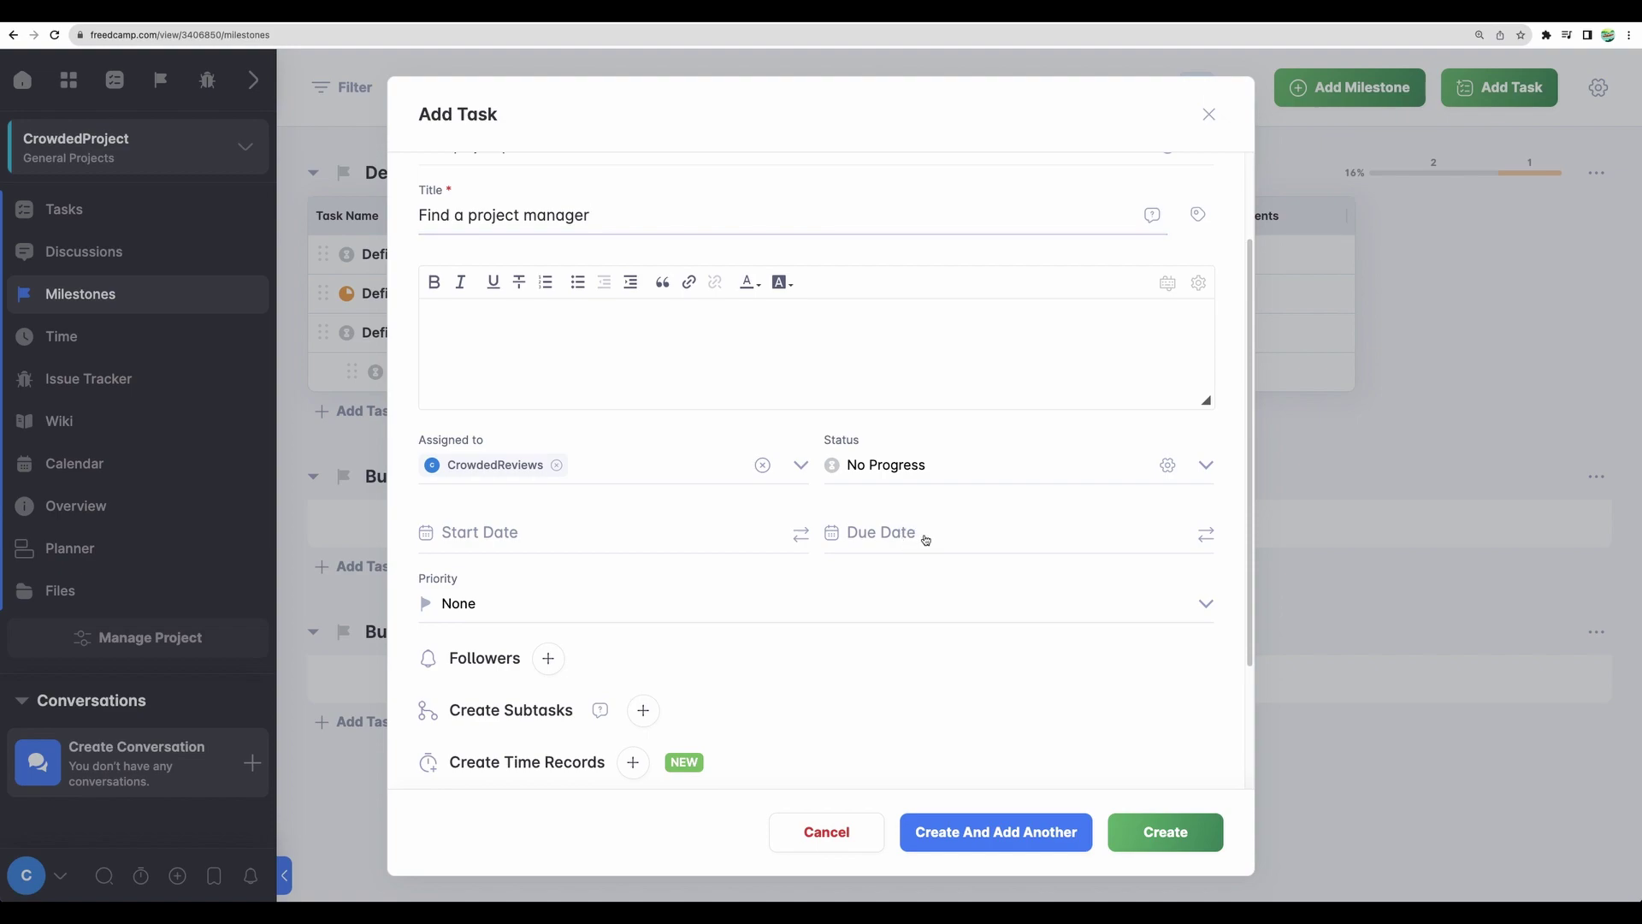
{"action": "left_click", "coordinate": [926, 536]}
{"action": "left_click", "coordinate": [1022, 737]}
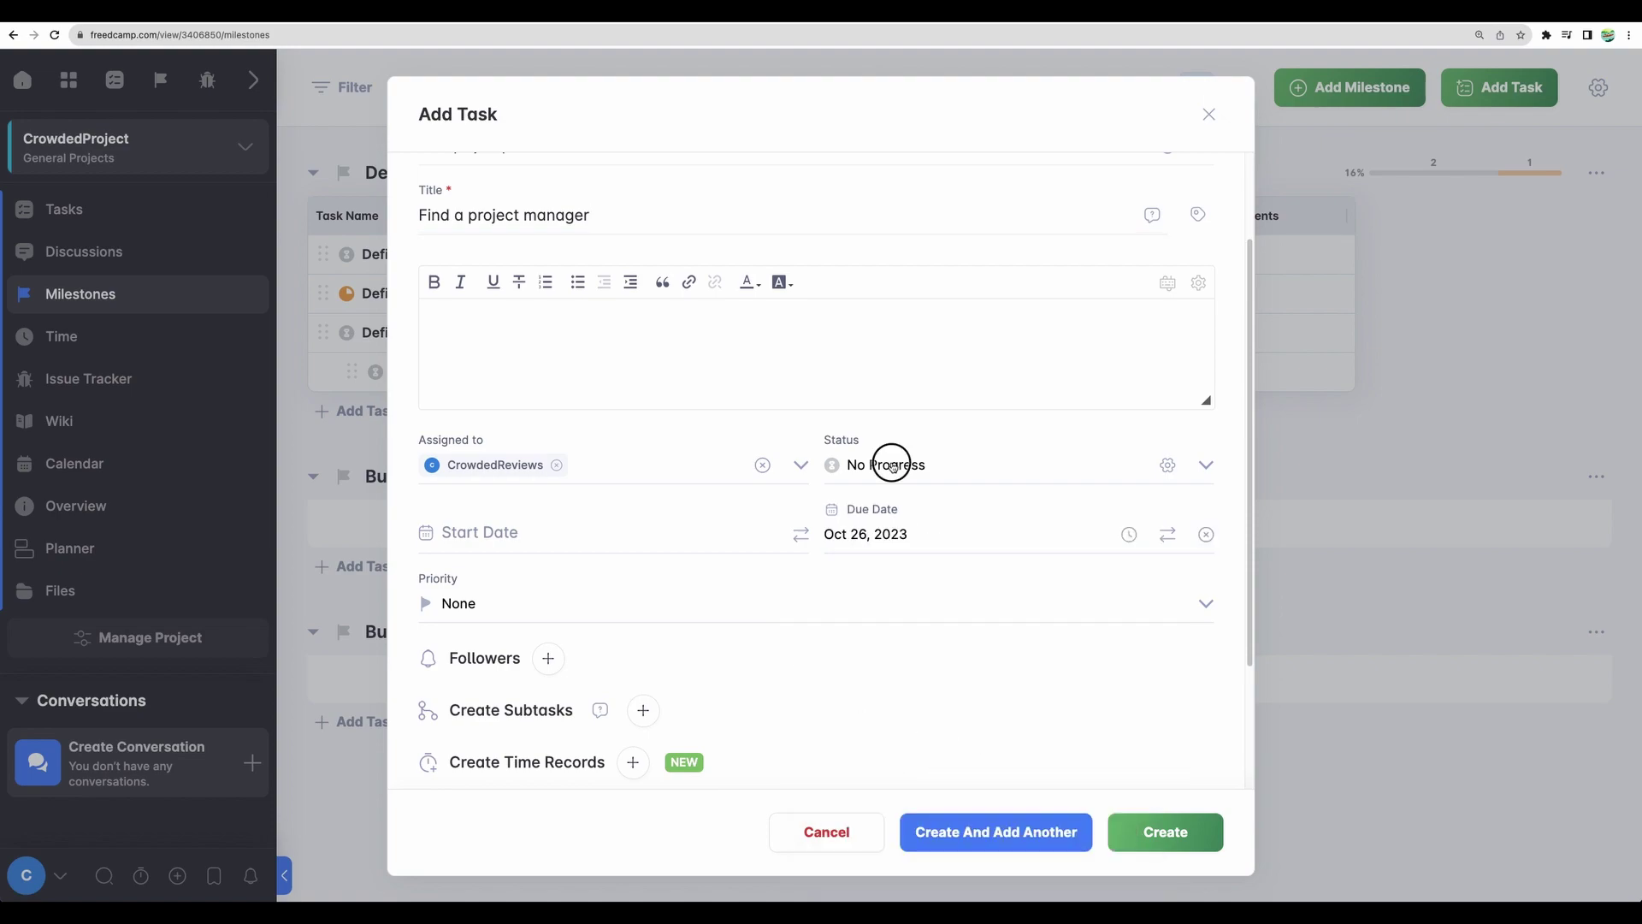
{"action": "left_click", "coordinate": [891, 464]}
{"action": "left_click", "coordinate": [887, 548]}
{"action": "left_click", "coordinate": [455, 606]}
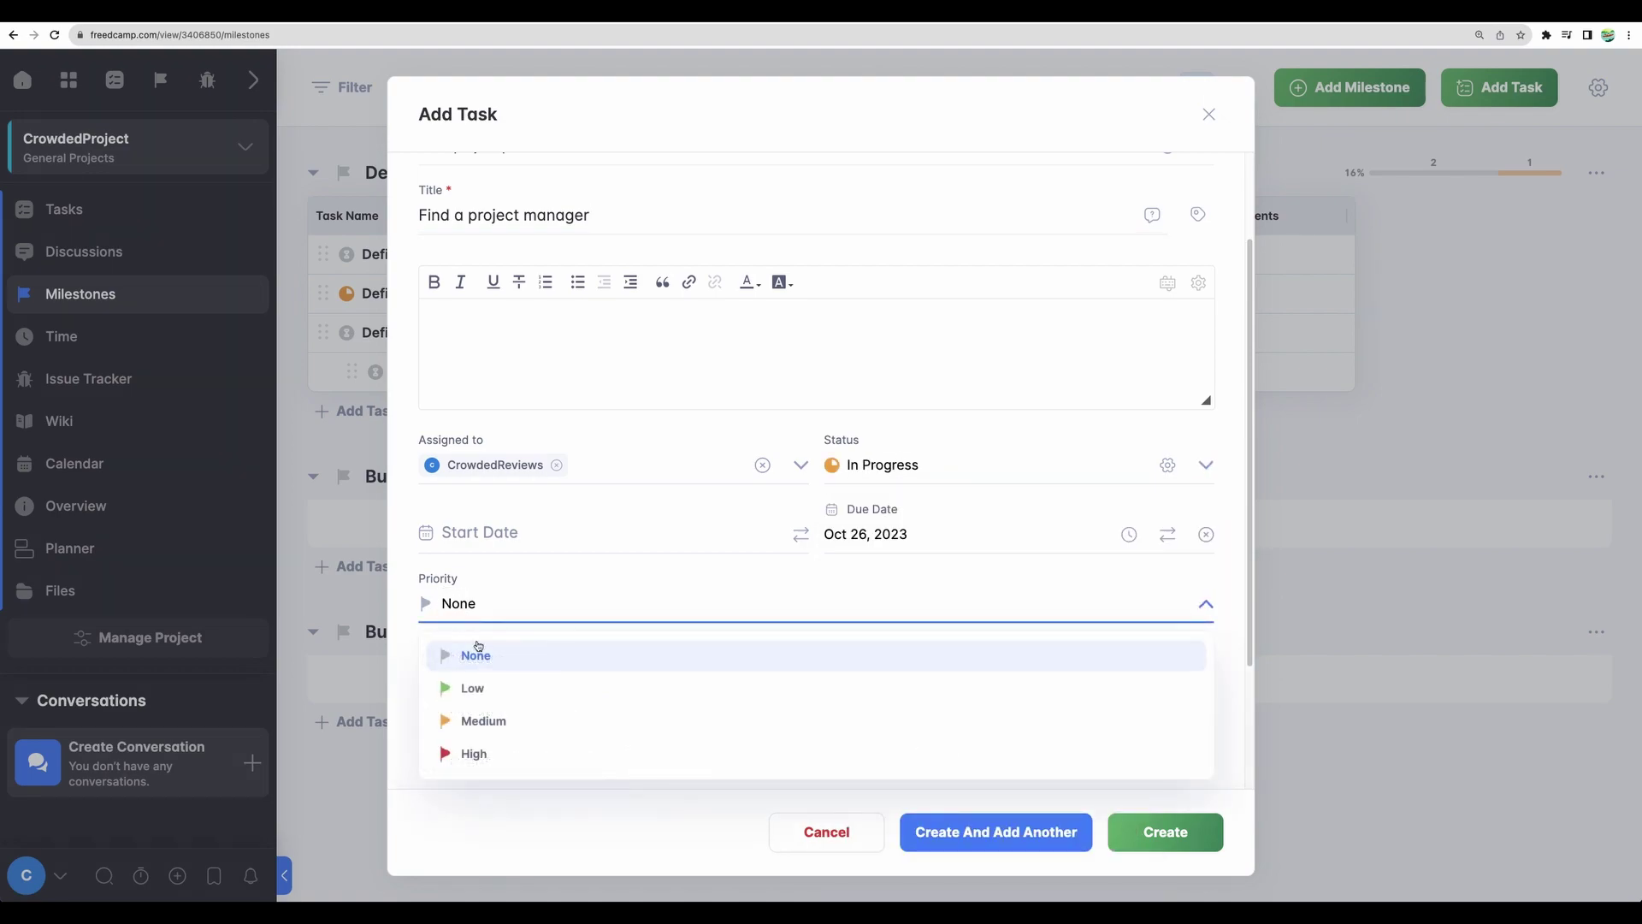
{"action": "left_click", "coordinate": [495, 756]}
{"action": "scroll", "coordinate": [605, 625], "scroll_direction": "down", "scroll_amount": 3}
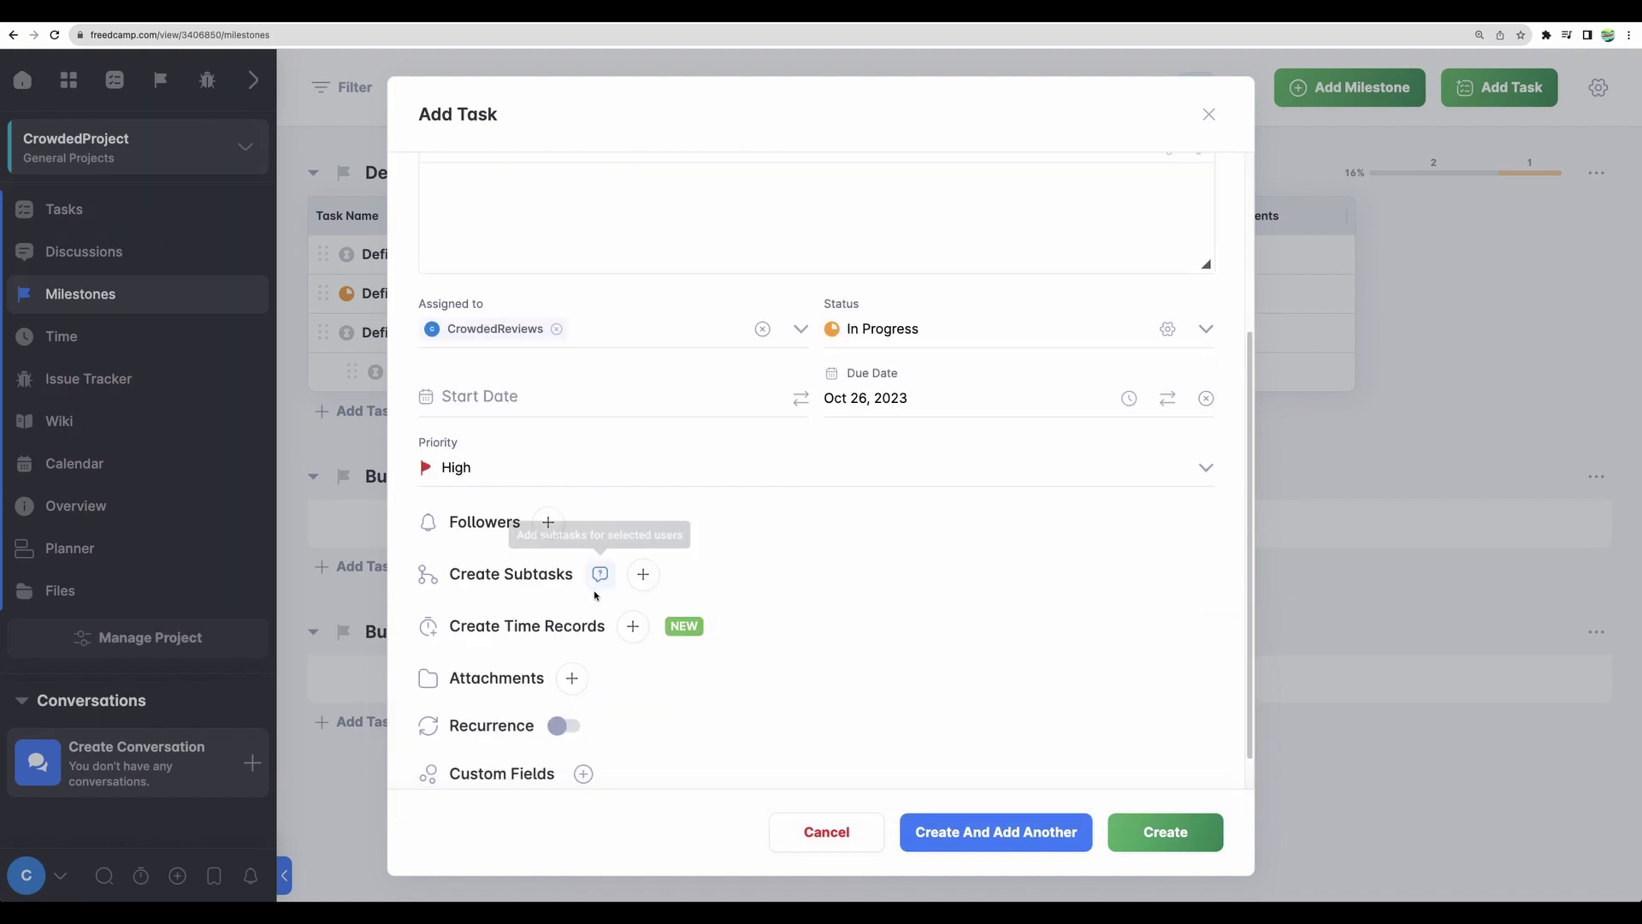
{"action": "scroll", "coordinate": [683, 749], "scroll_direction": "down", "scroll_amount": 1}
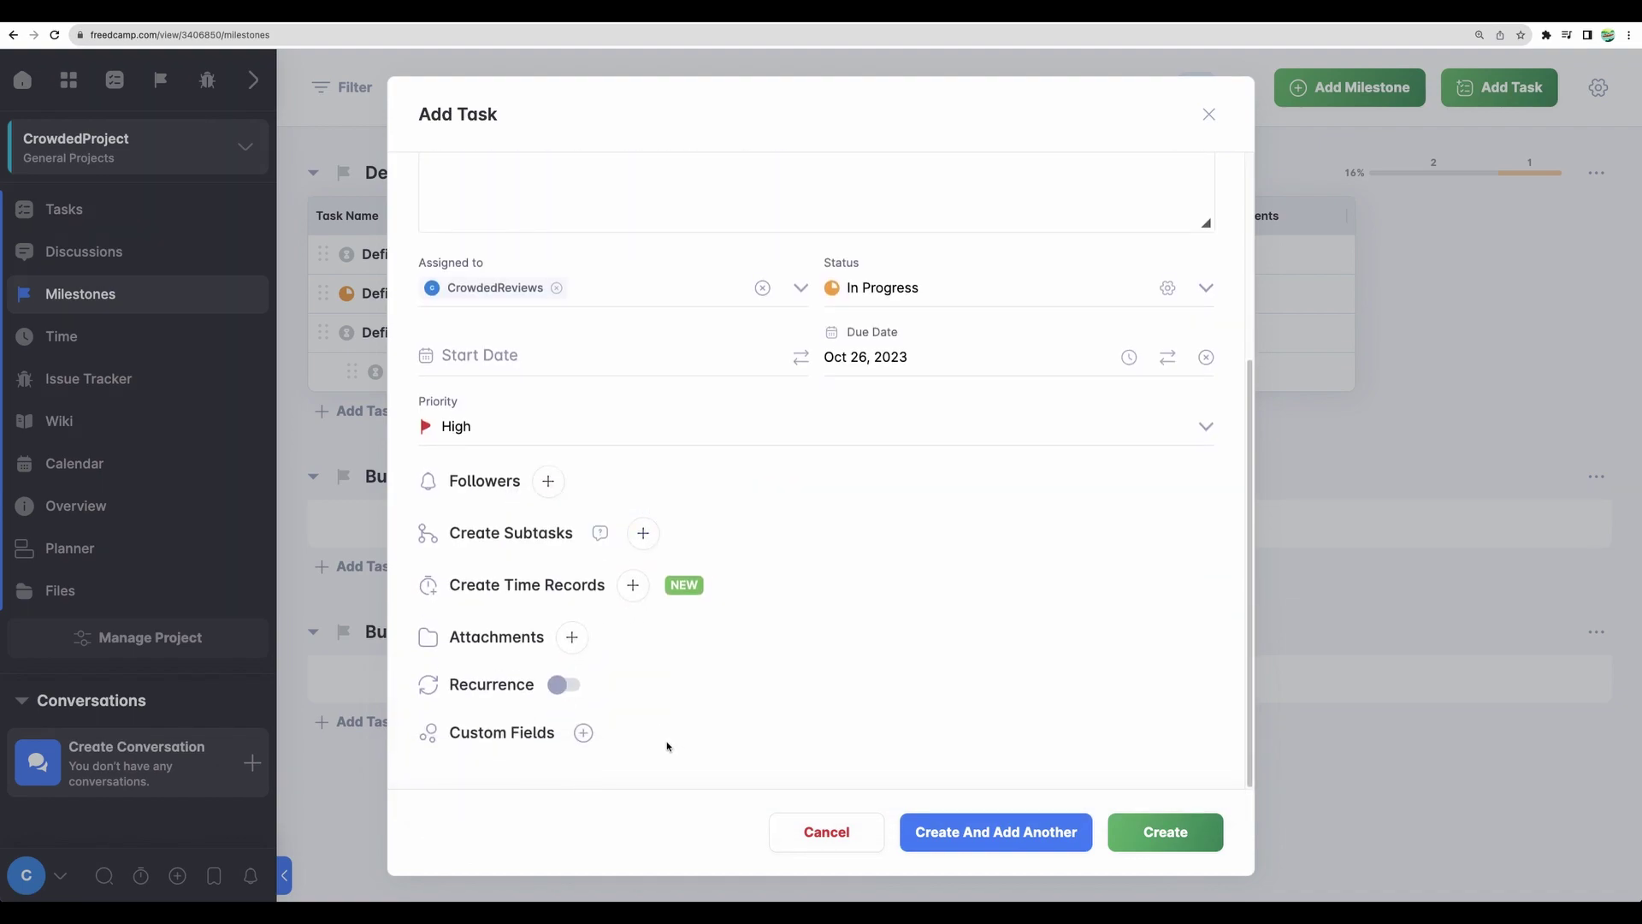
{"action": "left_click_drag", "start_coordinate": [667, 747], "coordinate": [439, 476]}
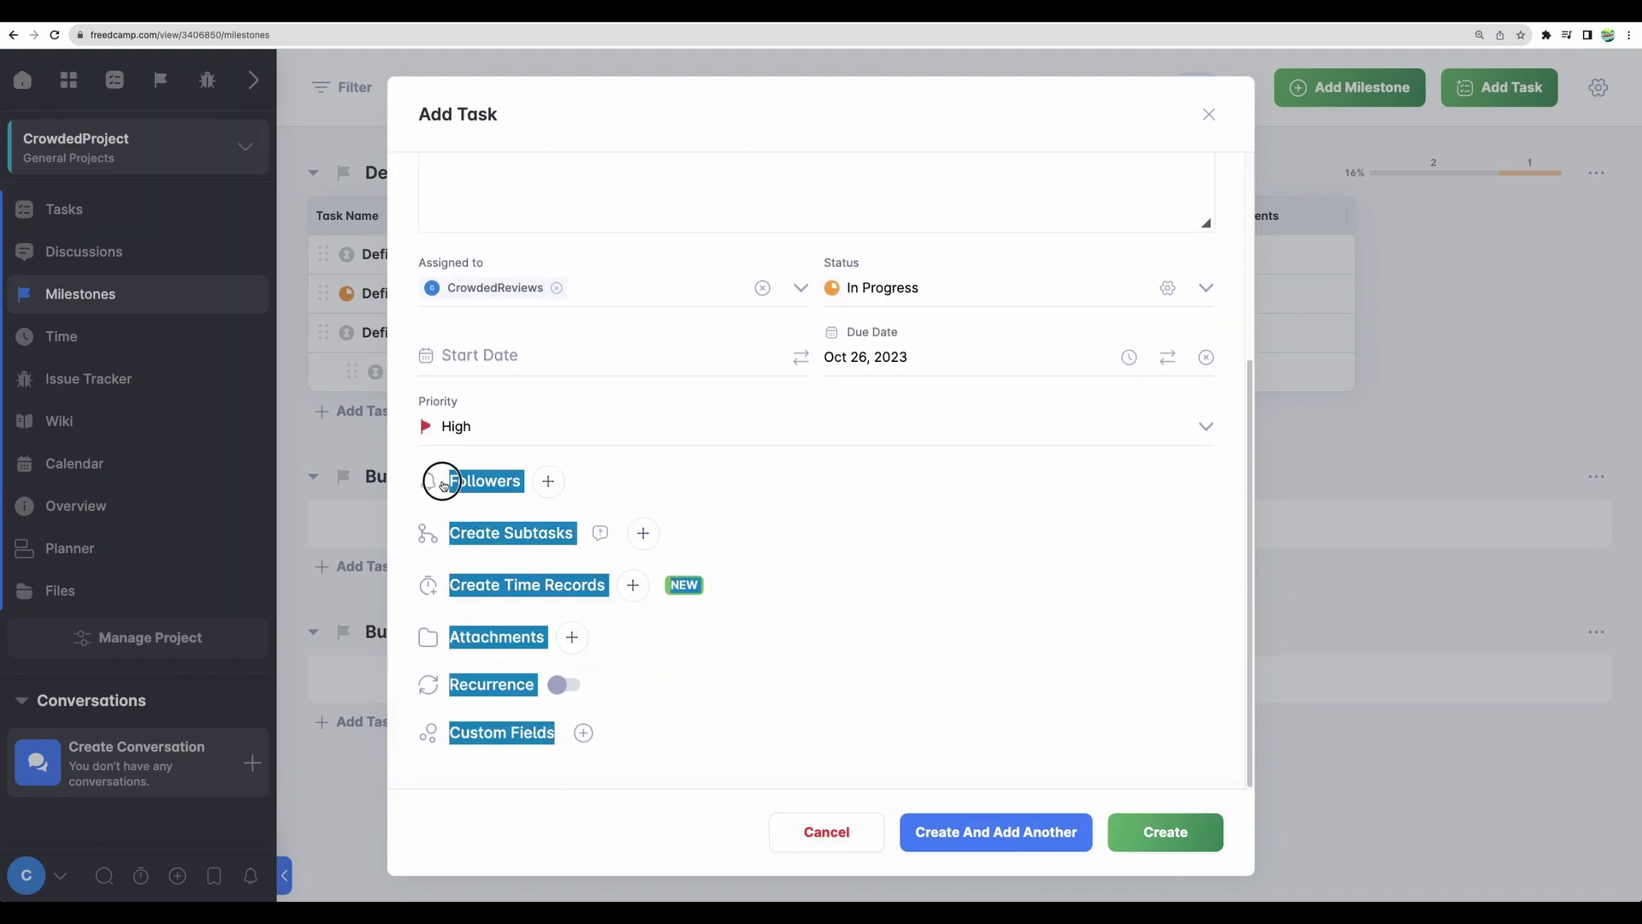
{"action": "left_click", "coordinate": [1160, 843]}
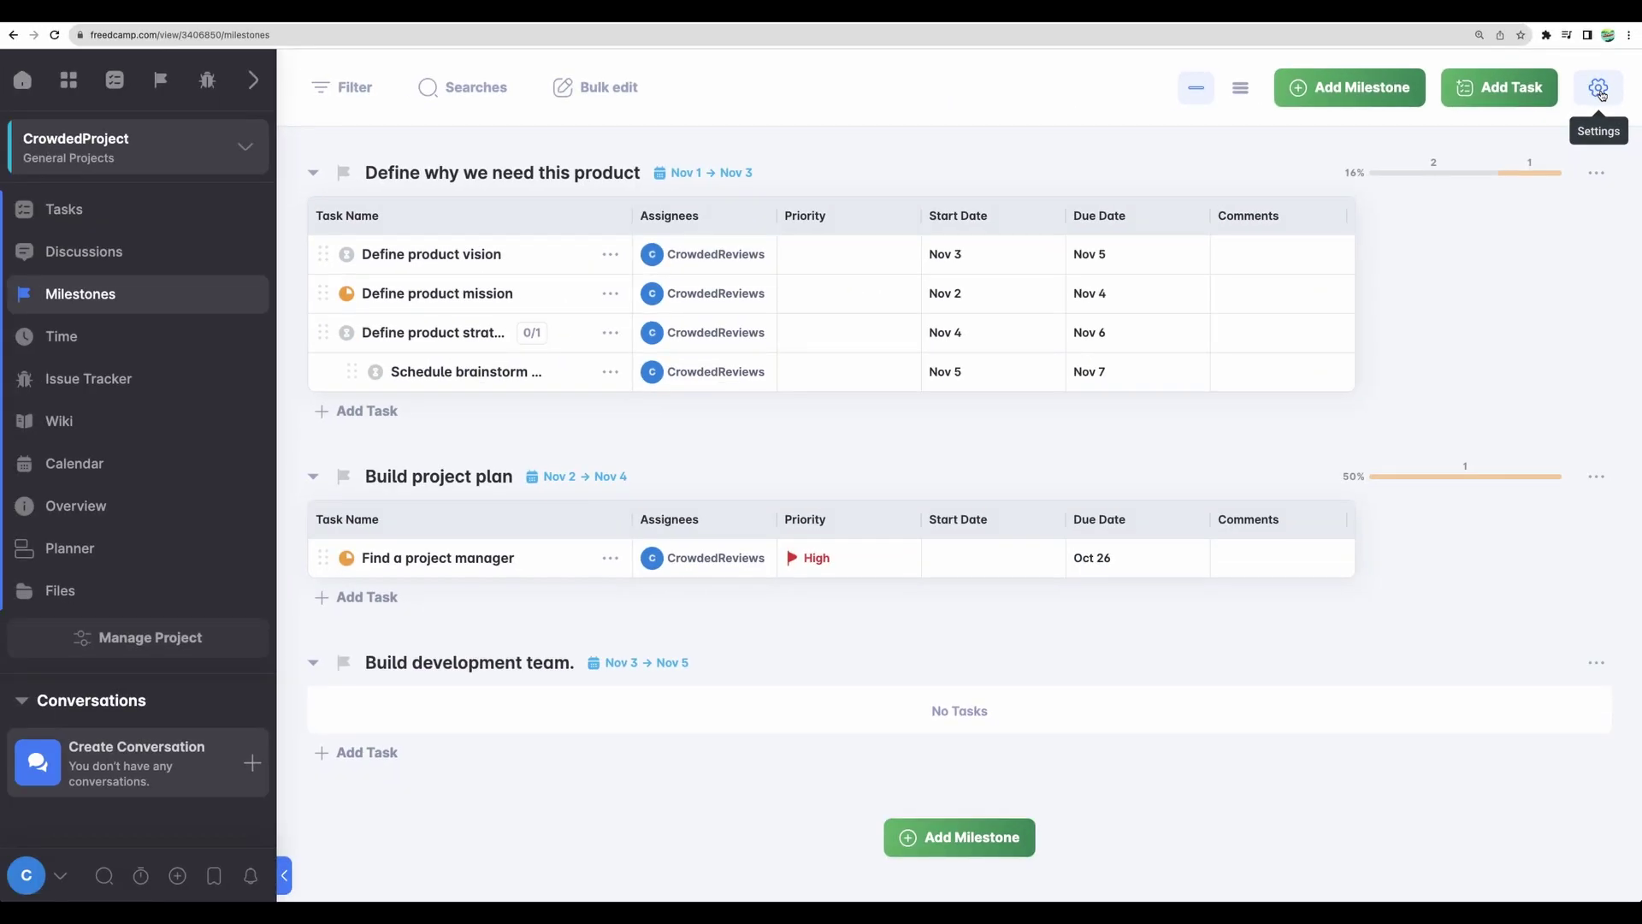
- Show milestones as Kanban, moving Define product strategy to In Progress and Define product mission to Completed
{"action": "left_click", "coordinate": [1599, 89]}
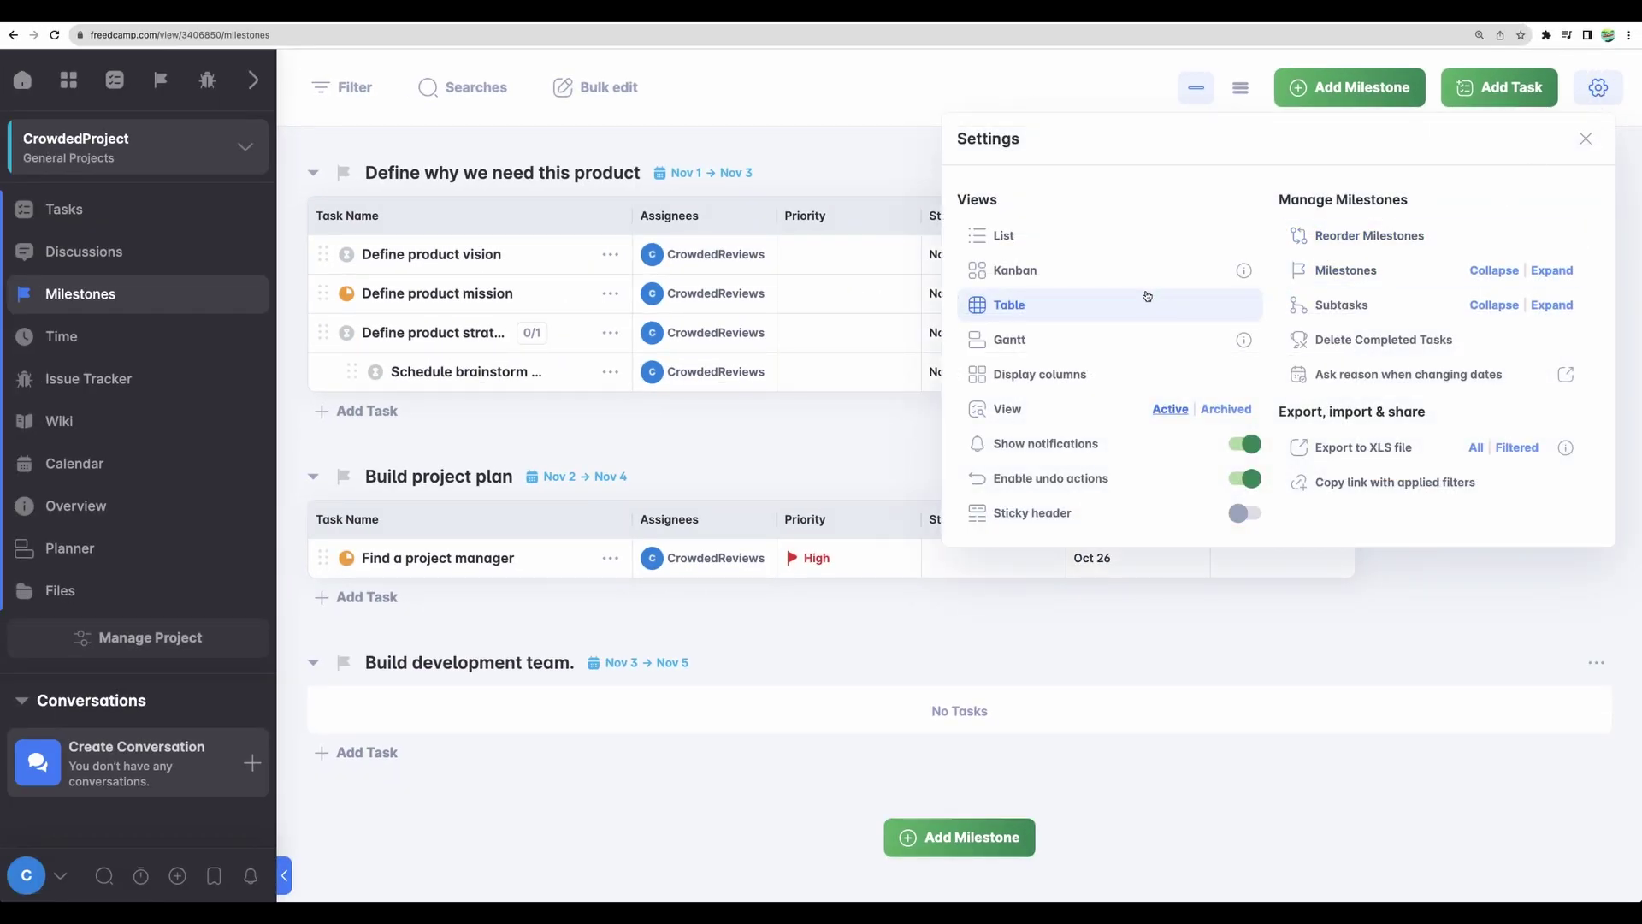
{"action": "left_click", "coordinate": [1045, 275]}
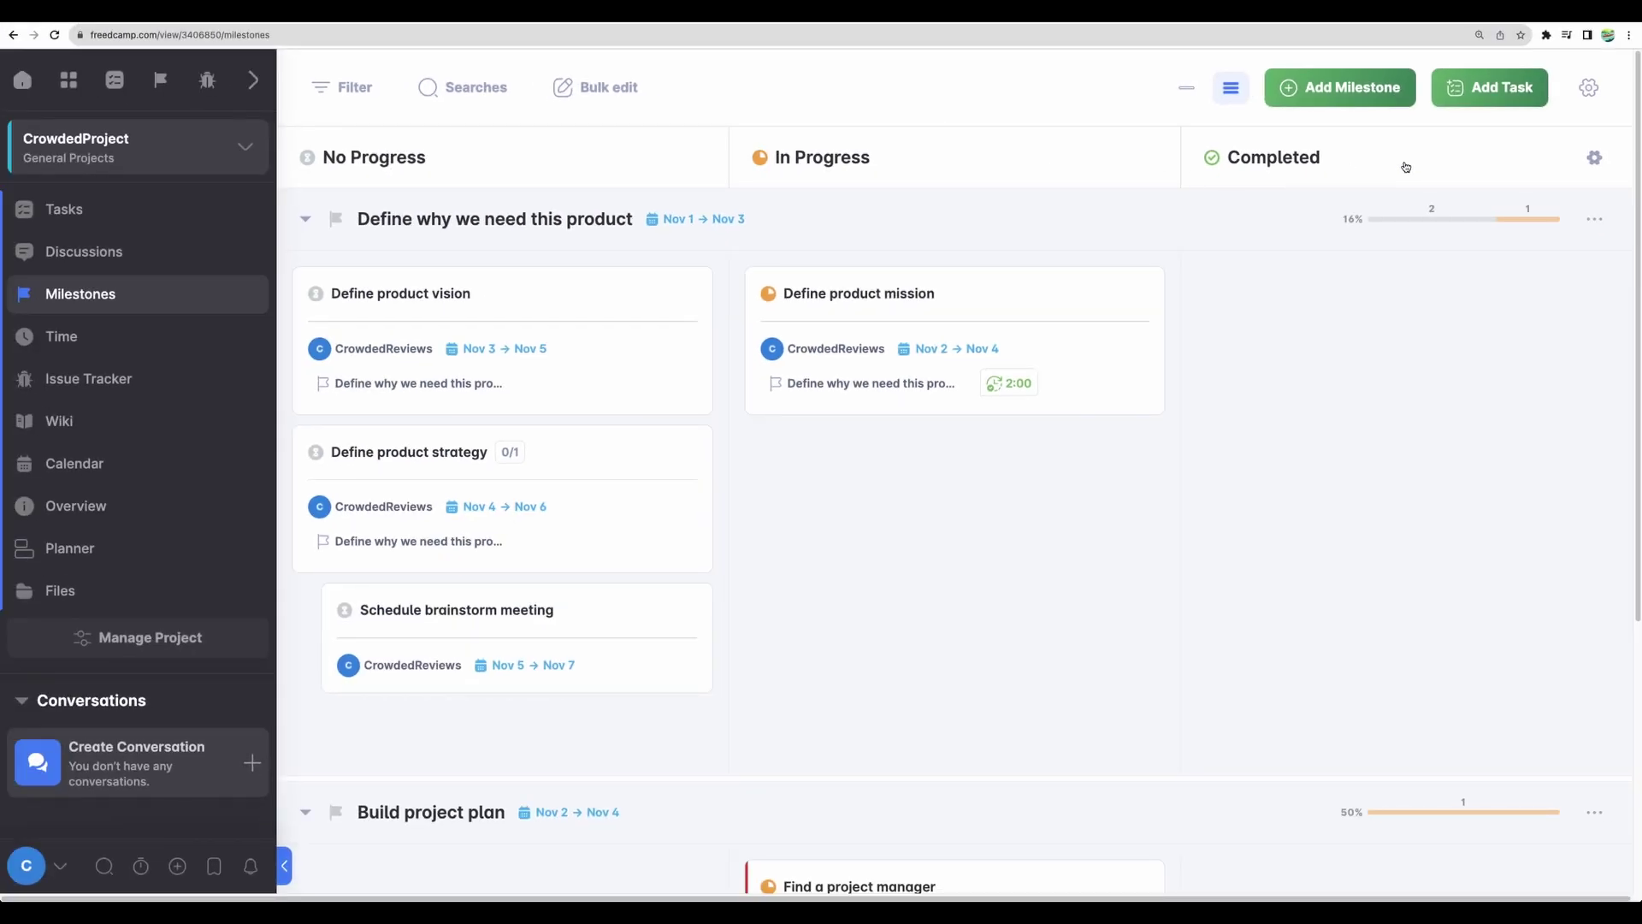
{"action": "left_click_drag", "start_coordinate": [357, 219], "coordinate": [681, 228]}
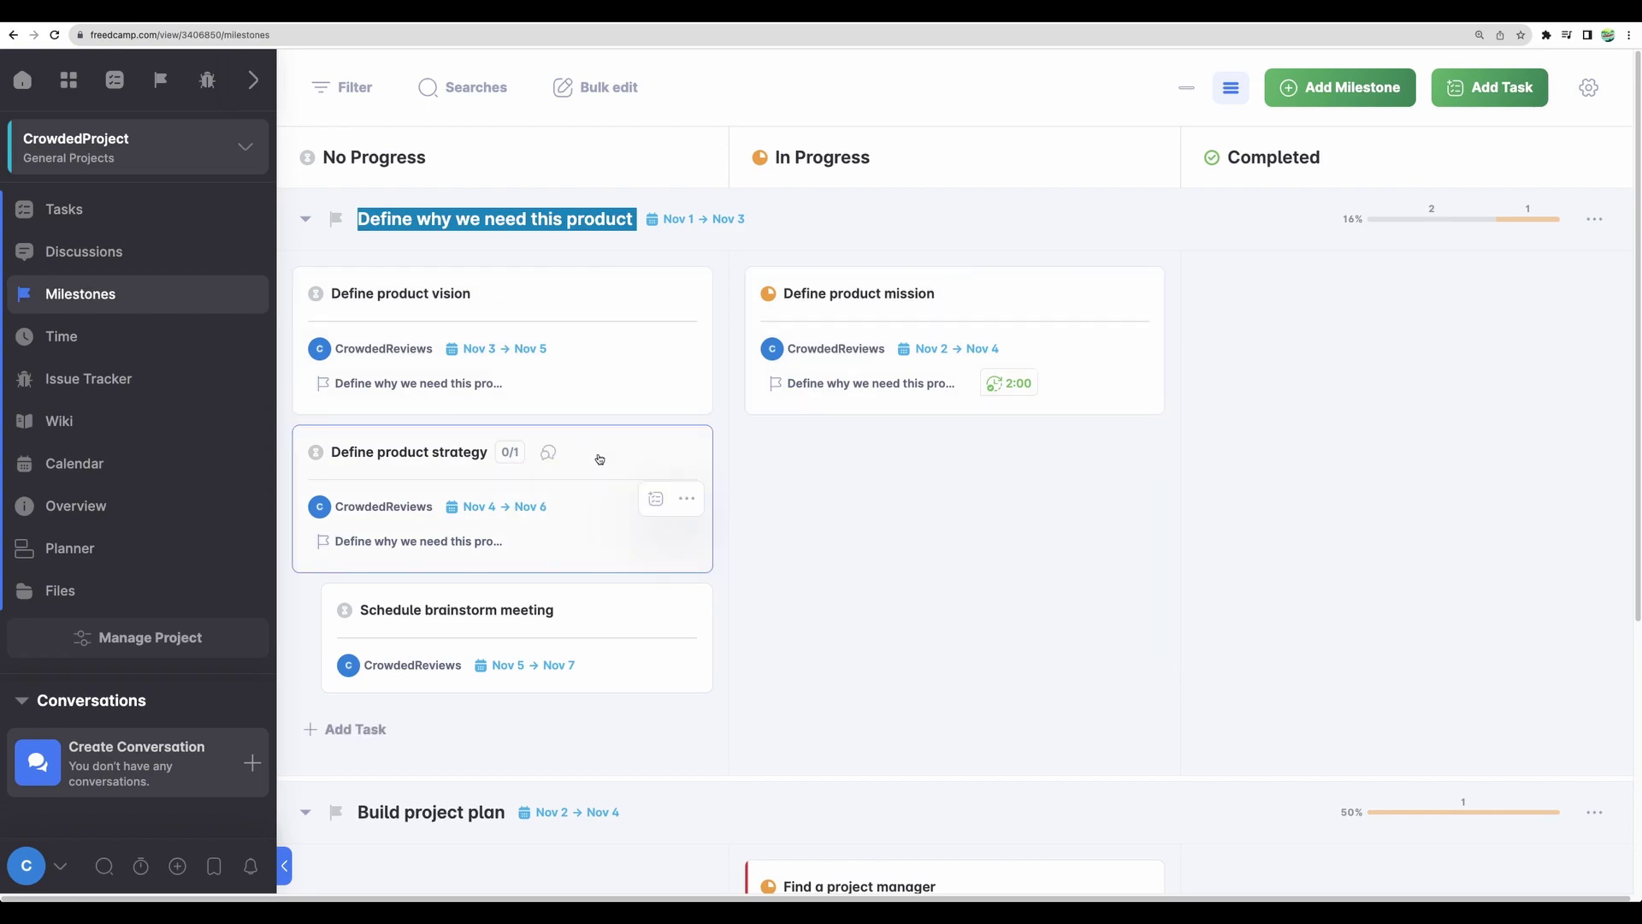
{"action": "left_click_drag", "start_coordinate": [602, 457], "coordinate": [1001, 452]}
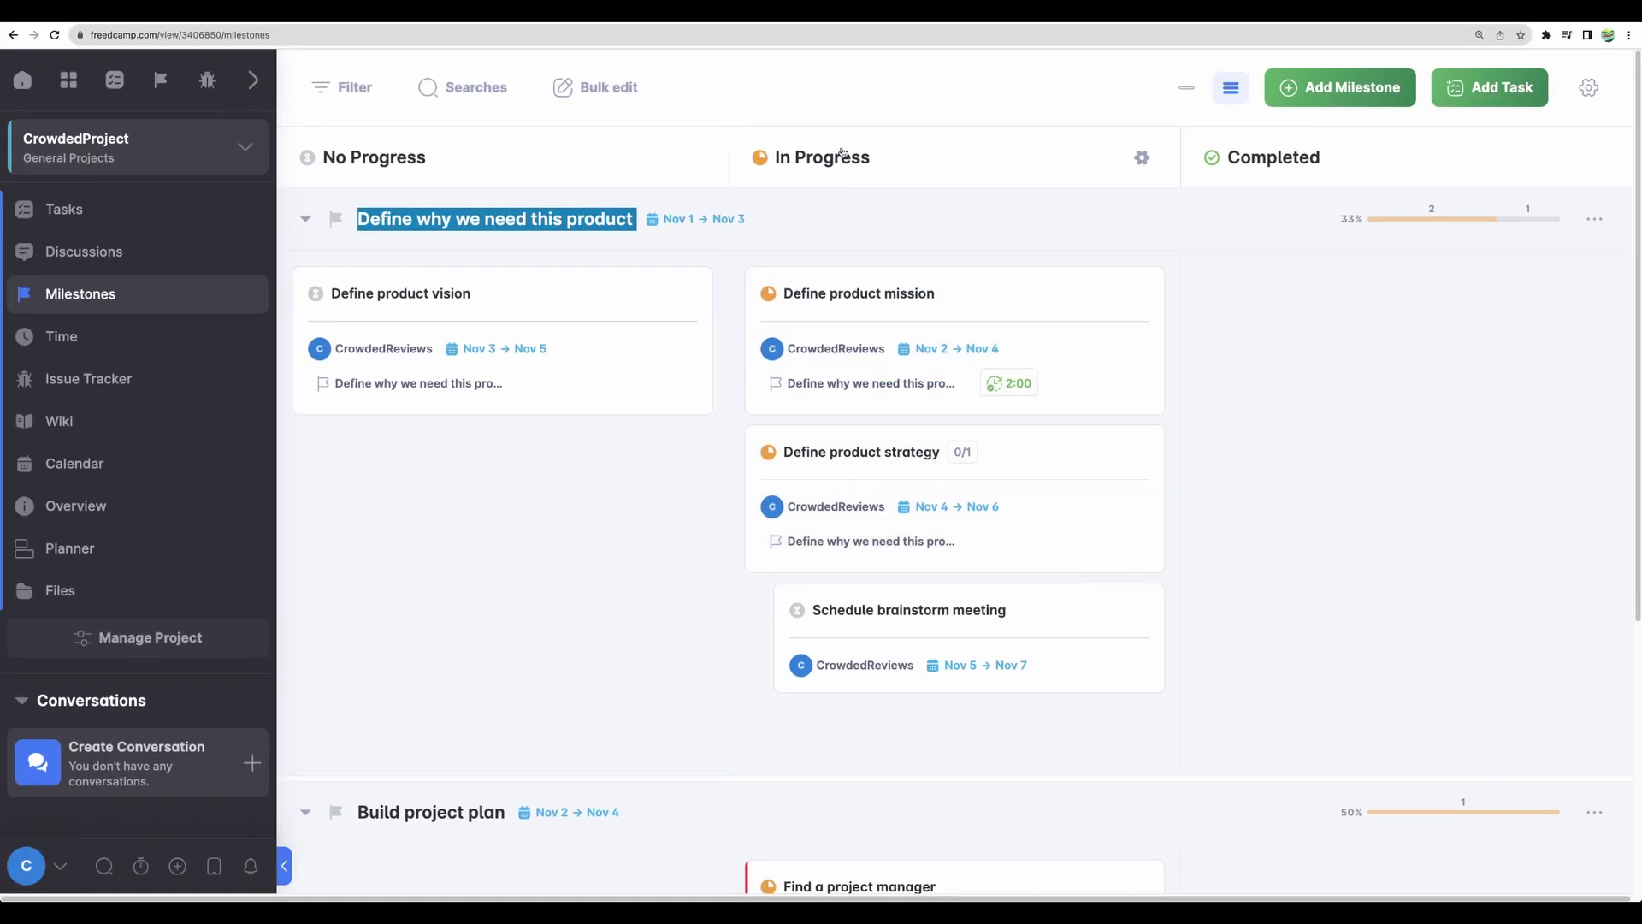
{"action": "left_click_drag", "start_coordinate": [1044, 301], "coordinate": [1489, 302]}
{"action": "left_click_drag", "start_coordinate": [1488, 303], "coordinate": [1378, 315]}
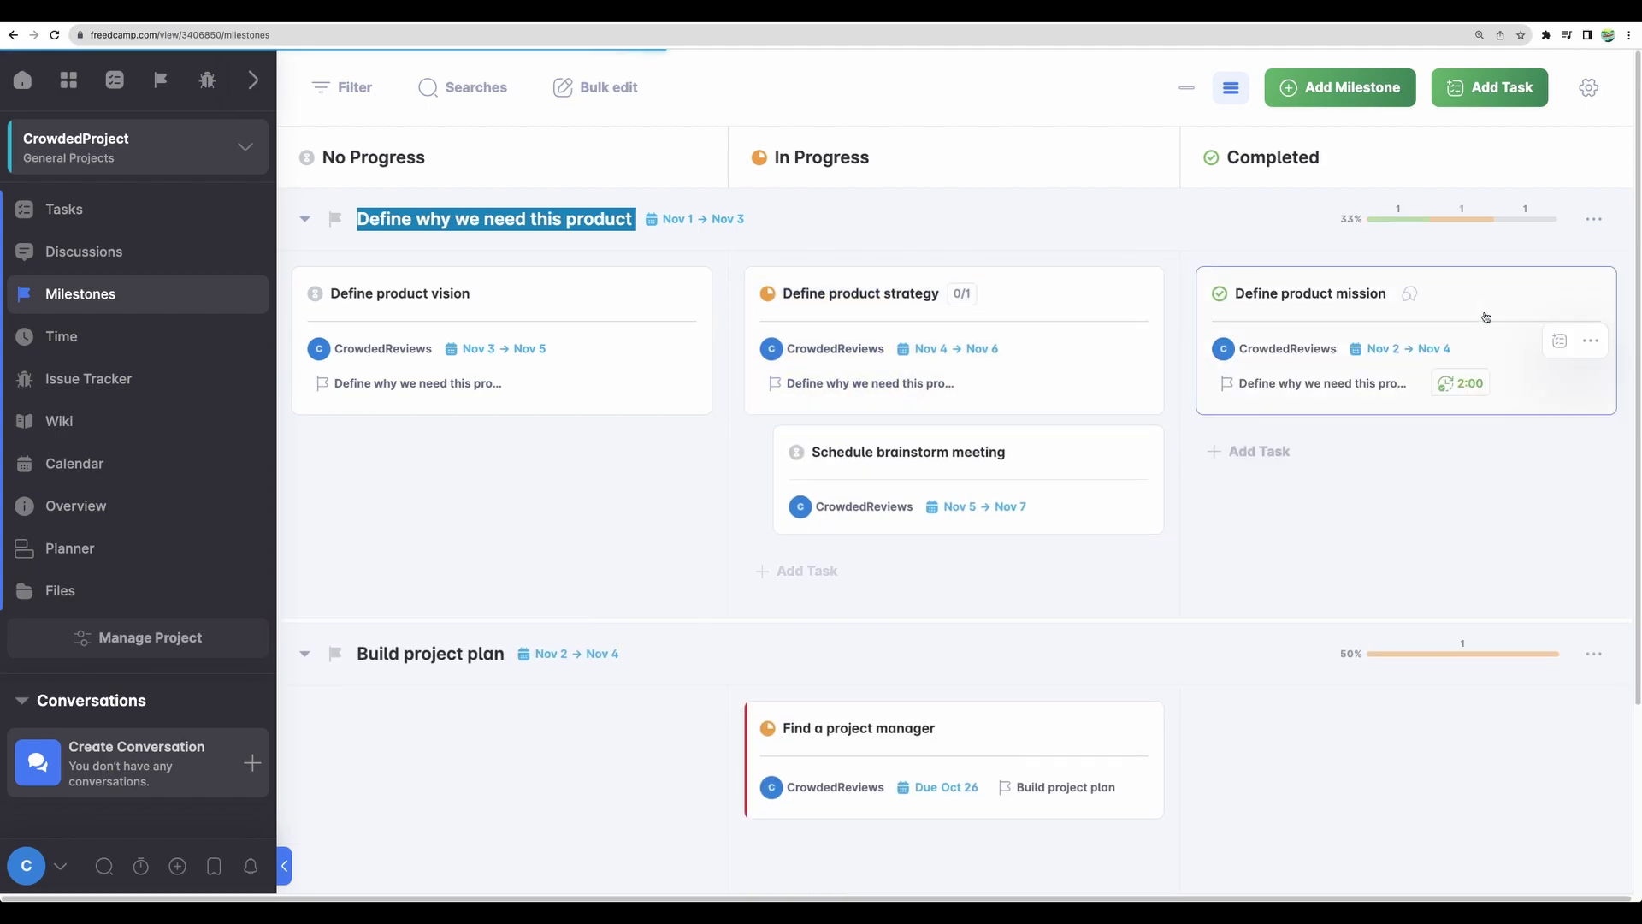
{"action": "scroll", "coordinate": [729, 433], "scroll_direction": "down", "scroll_amount": 3}
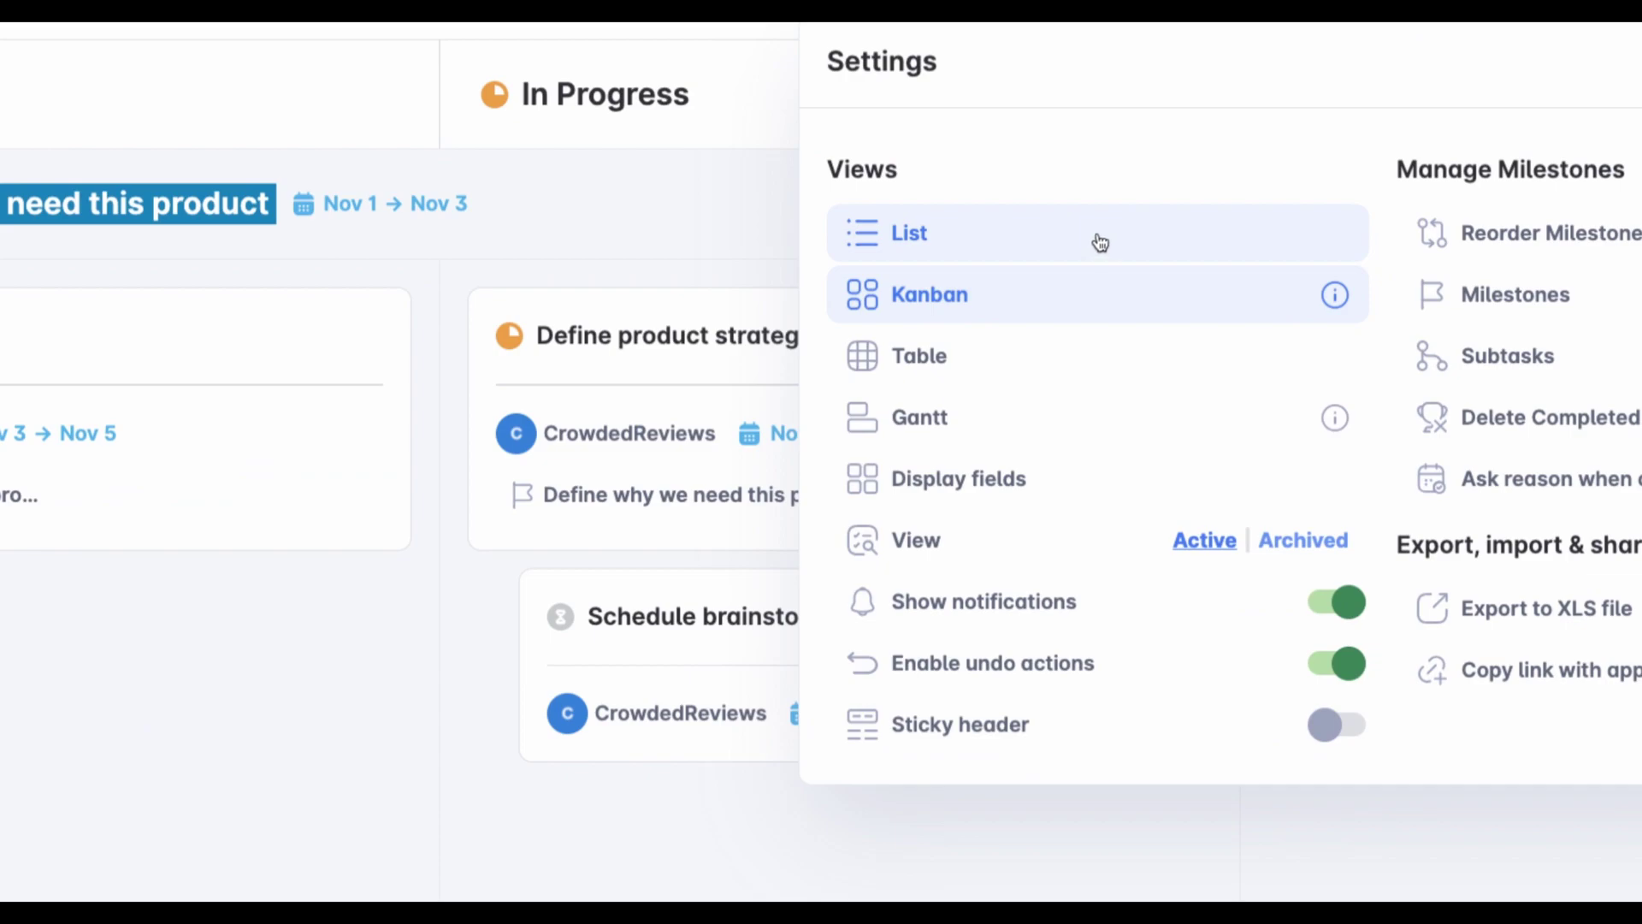
- Switch milestones to List view, then go to CrowdedProject's Tasks
{"action": "left_click", "coordinate": [1098, 242]}
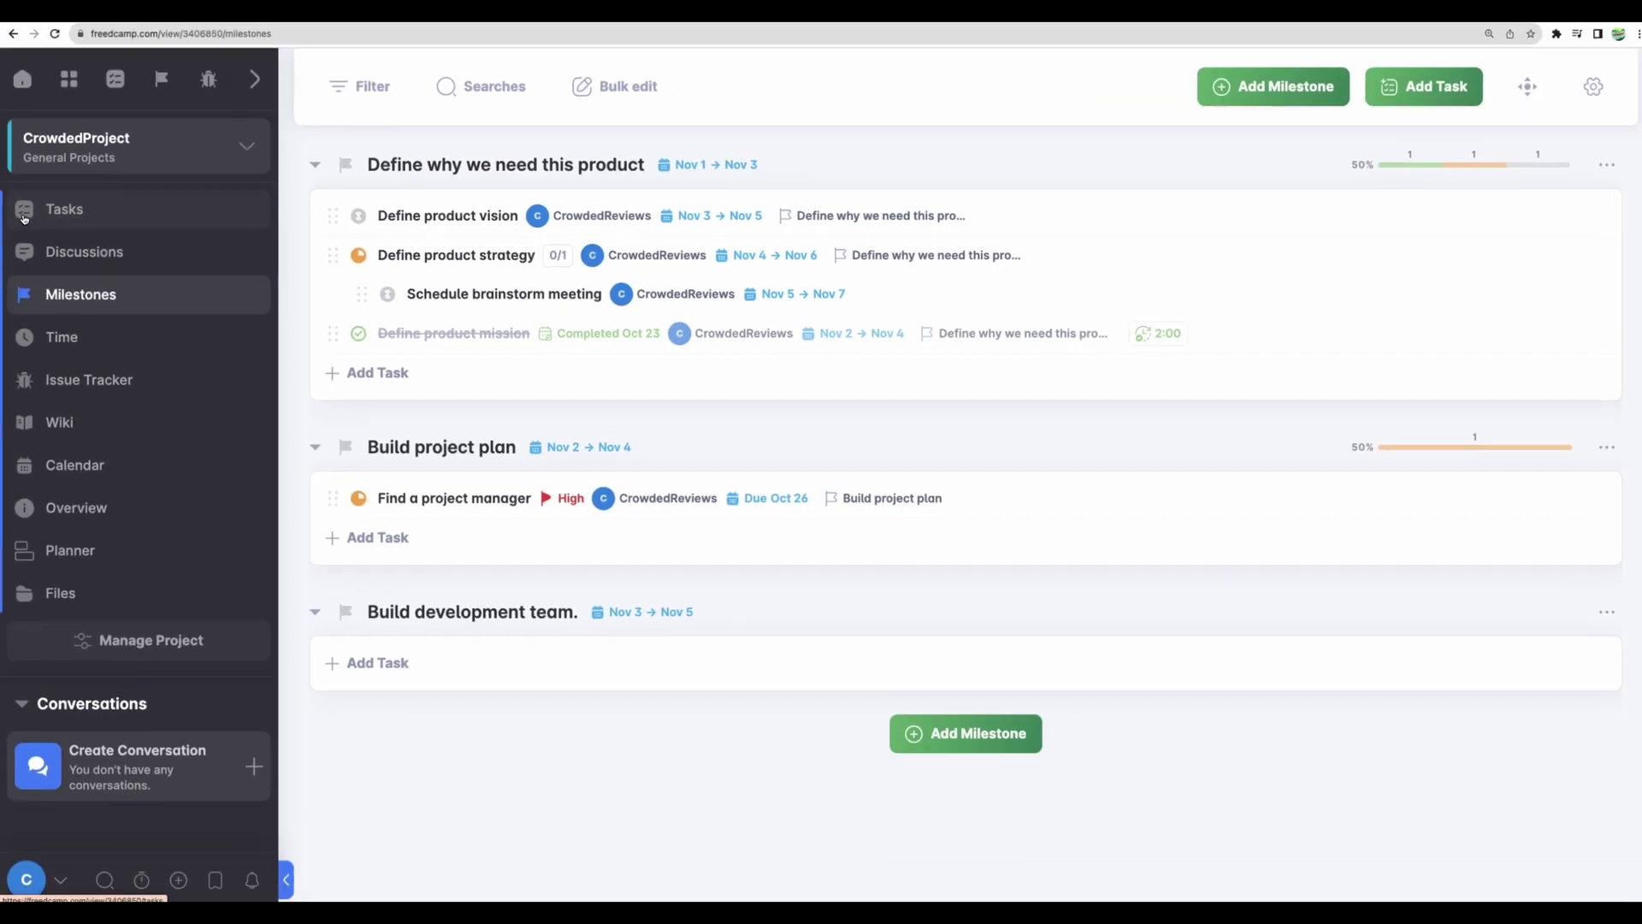
{"action": "left_click", "coordinate": [24, 218]}
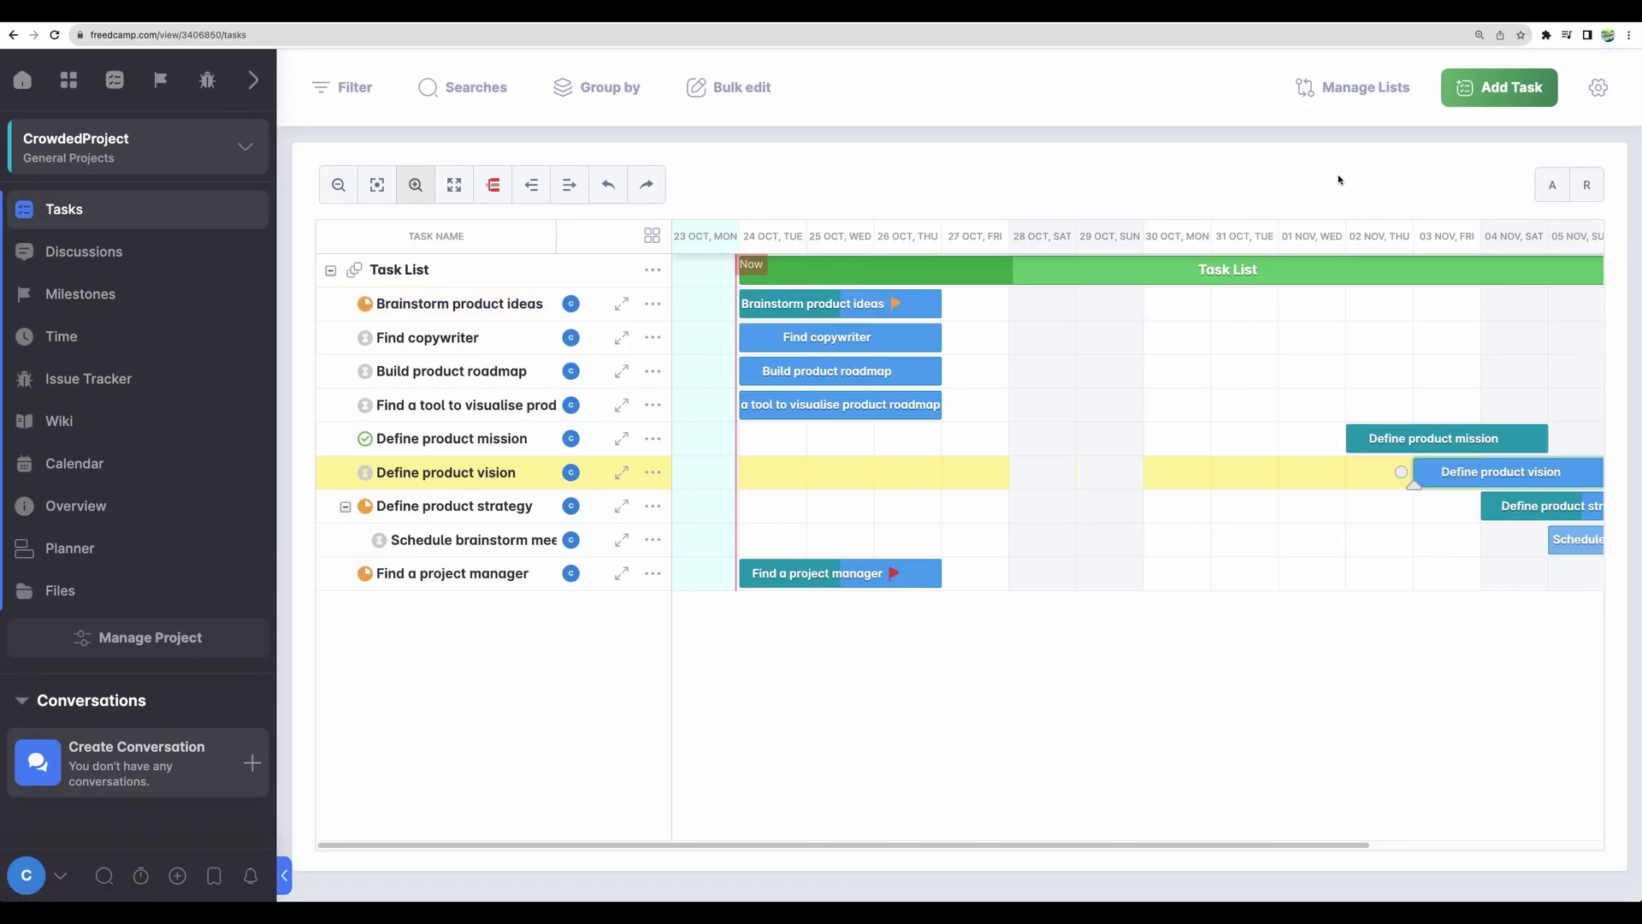
- Change the tasks display from Gantt to No Progress, In Progress and Completed columns
{"action": "left_click", "coordinate": [1598, 87]}
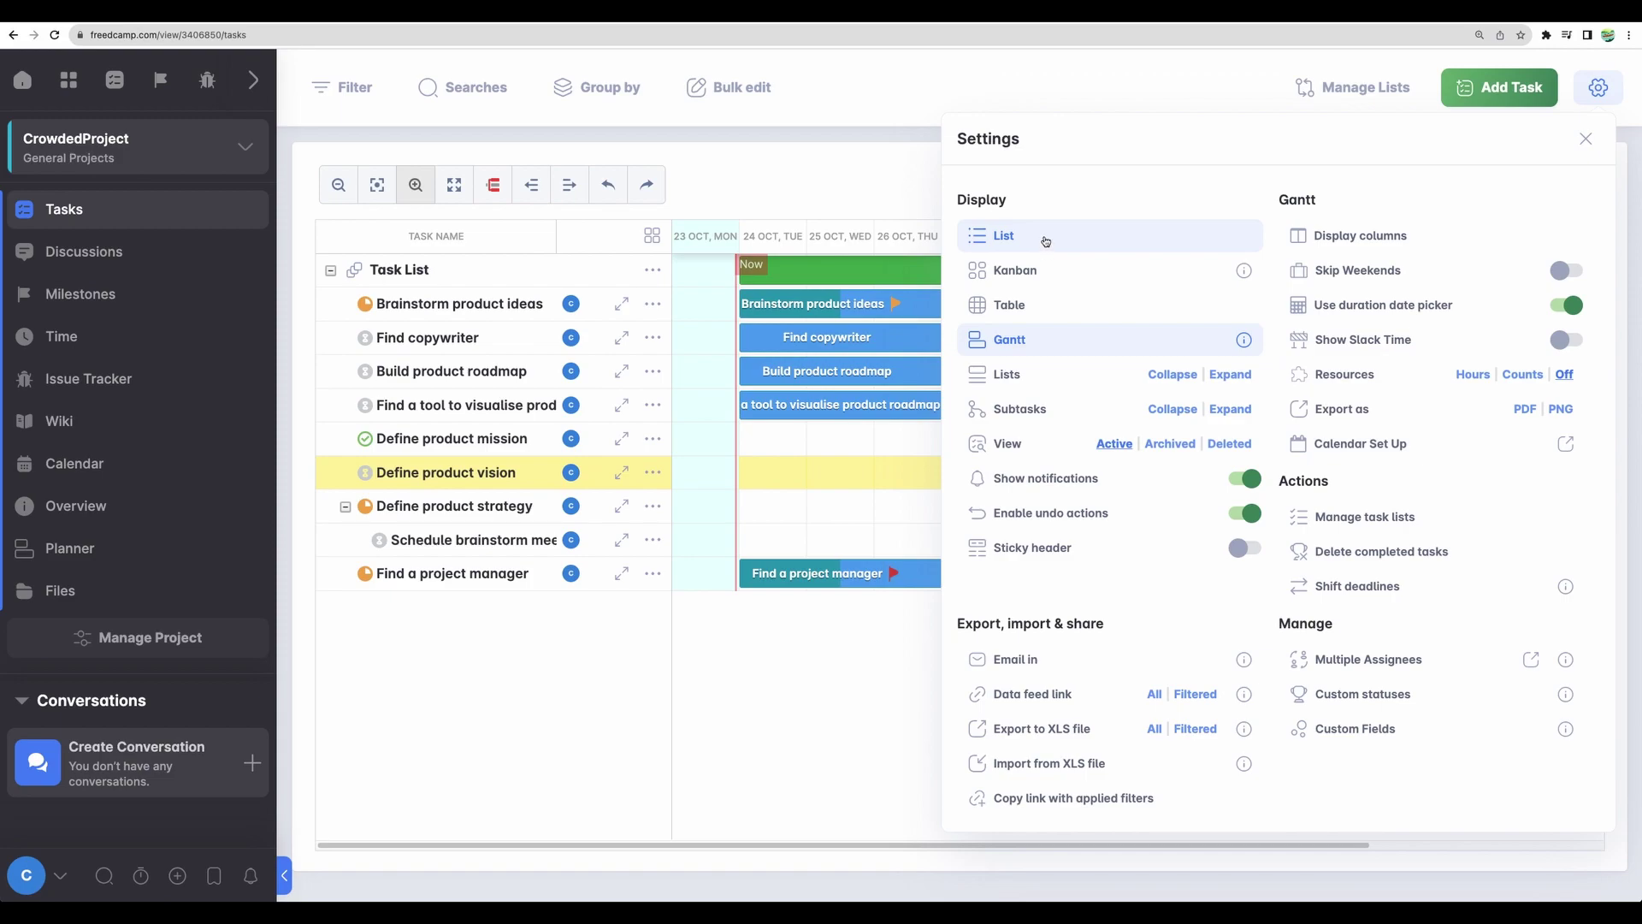
{"action": "left_click", "coordinate": [1045, 241]}
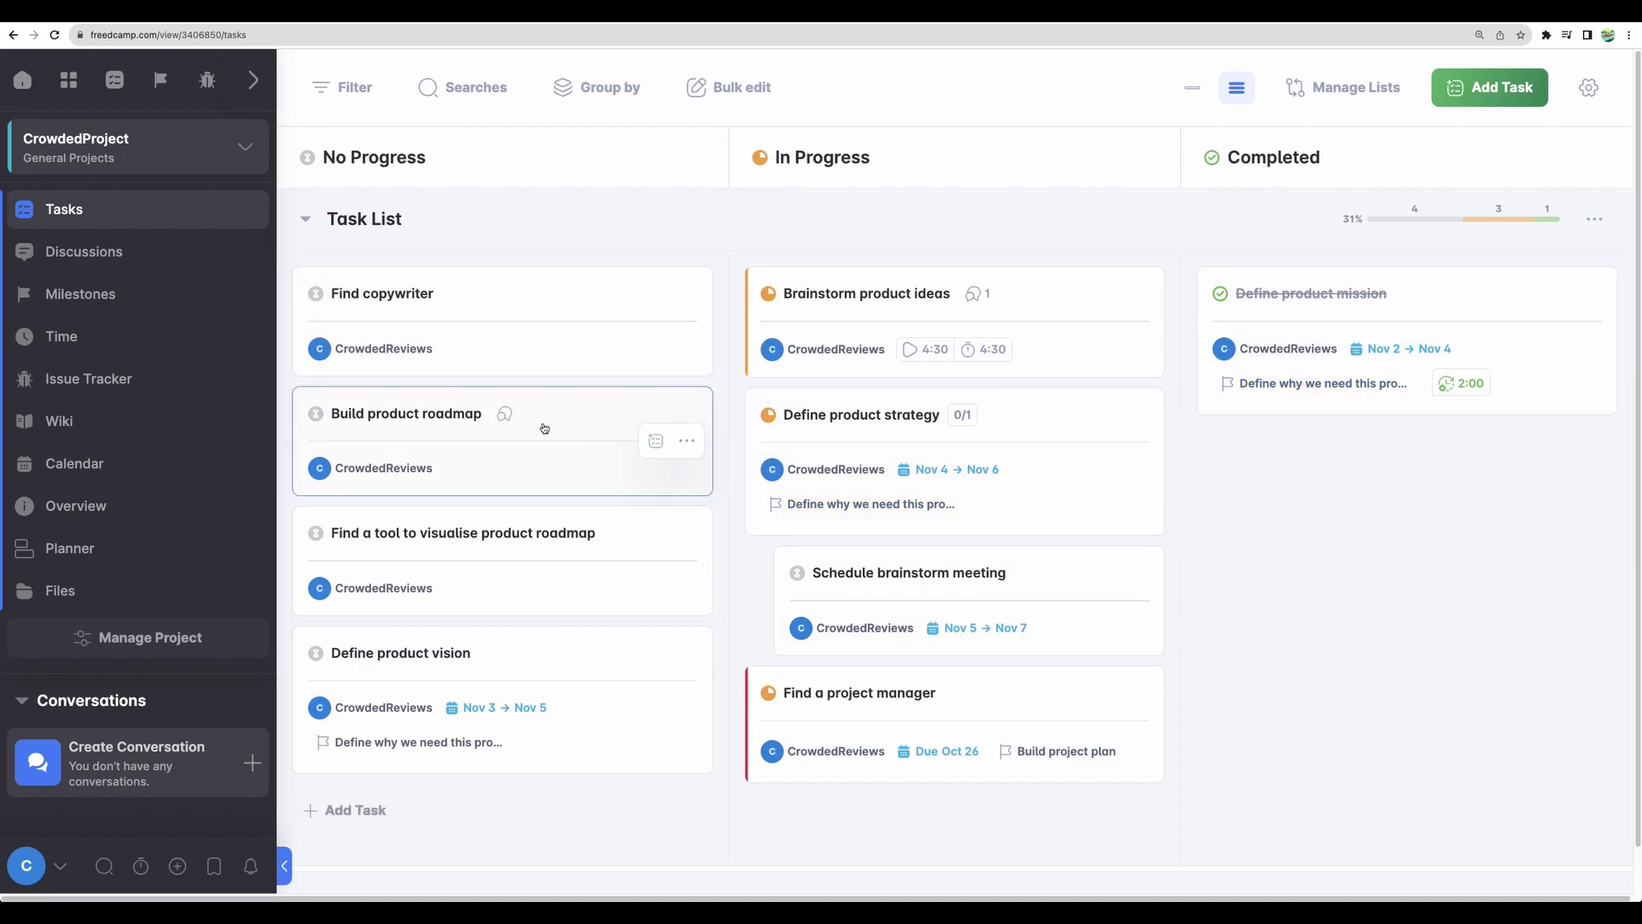
- In Brainstorm product ideas, change the Identify the tool time entry's hours to 5 and save
{"action": "left_click", "coordinate": [881, 299]}
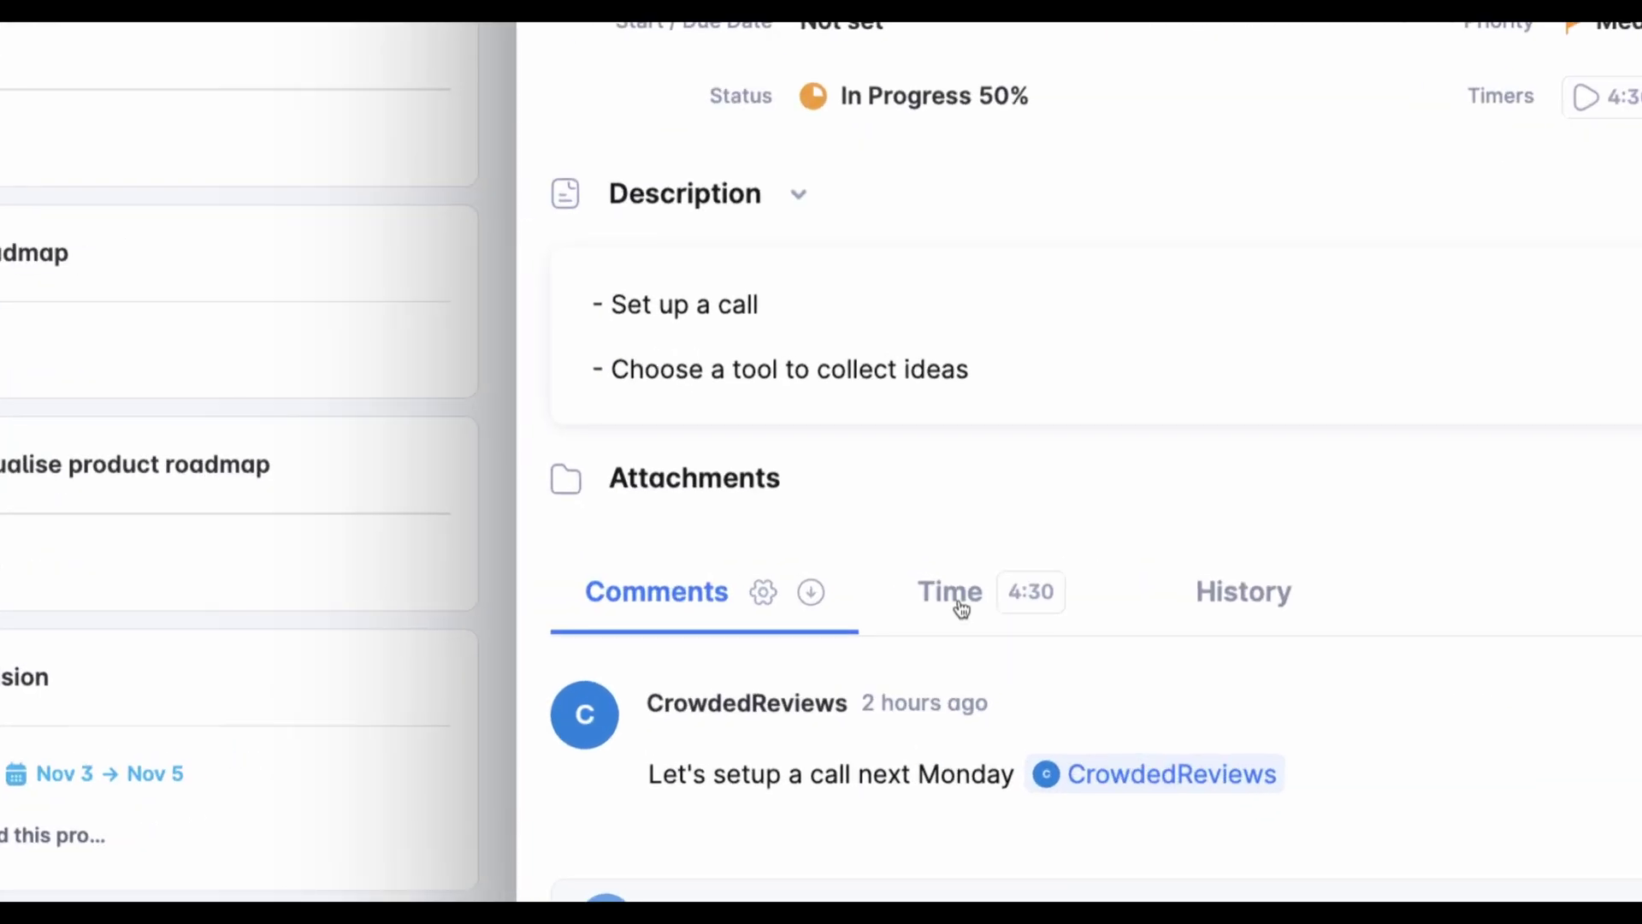
{"action": "left_click", "coordinate": [1026, 606]}
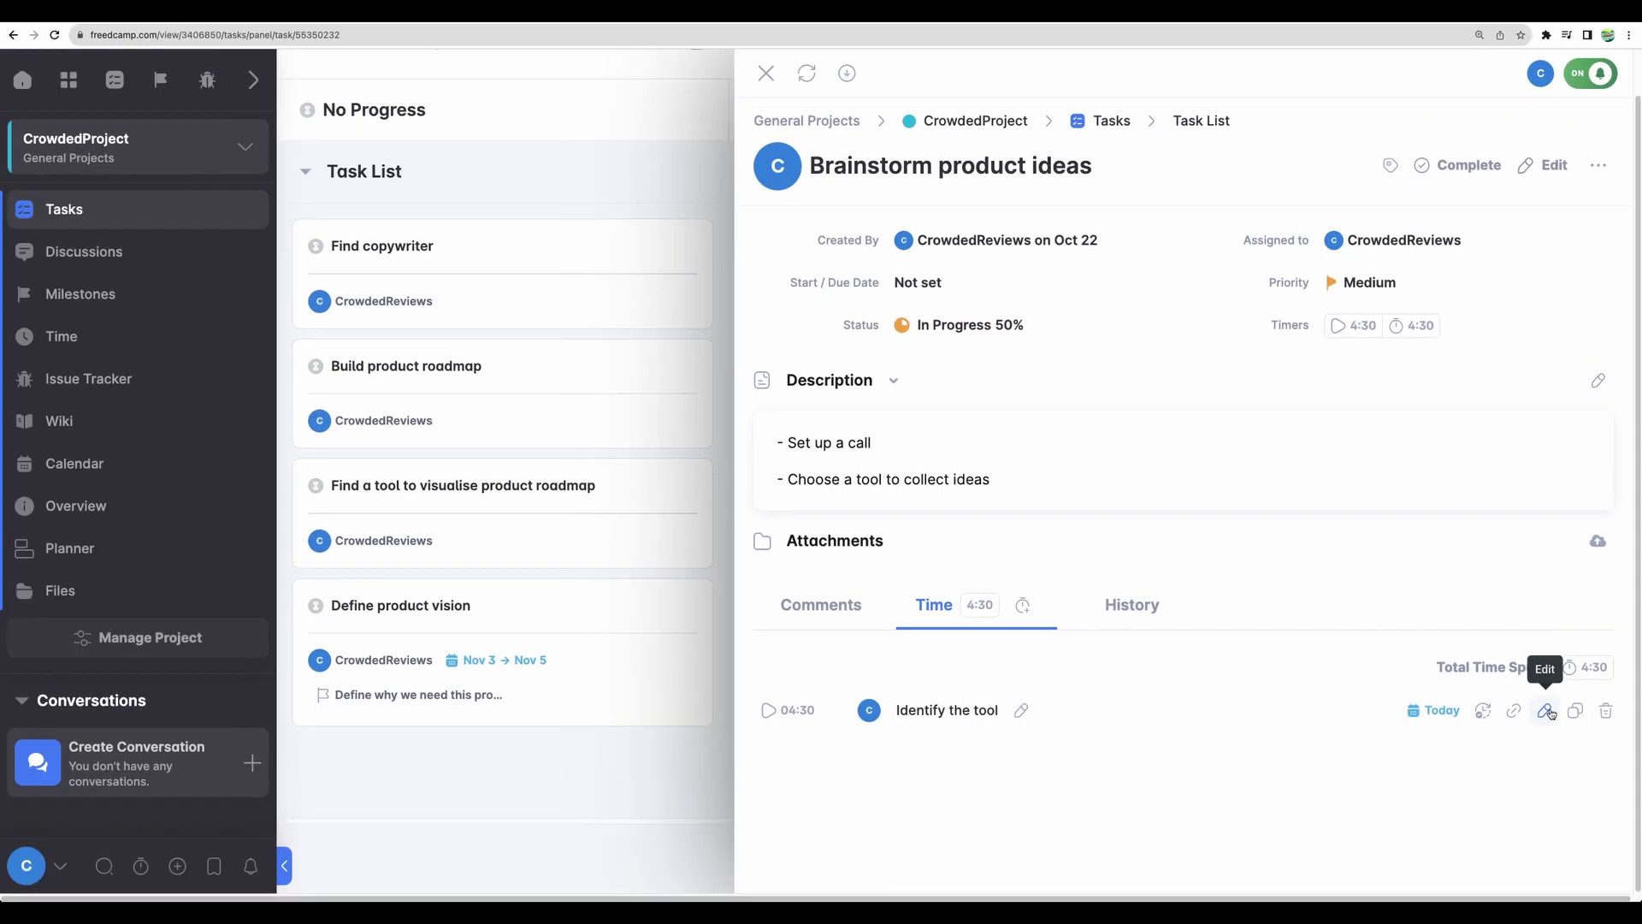
{"action": "left_click", "coordinate": [1493, 741]}
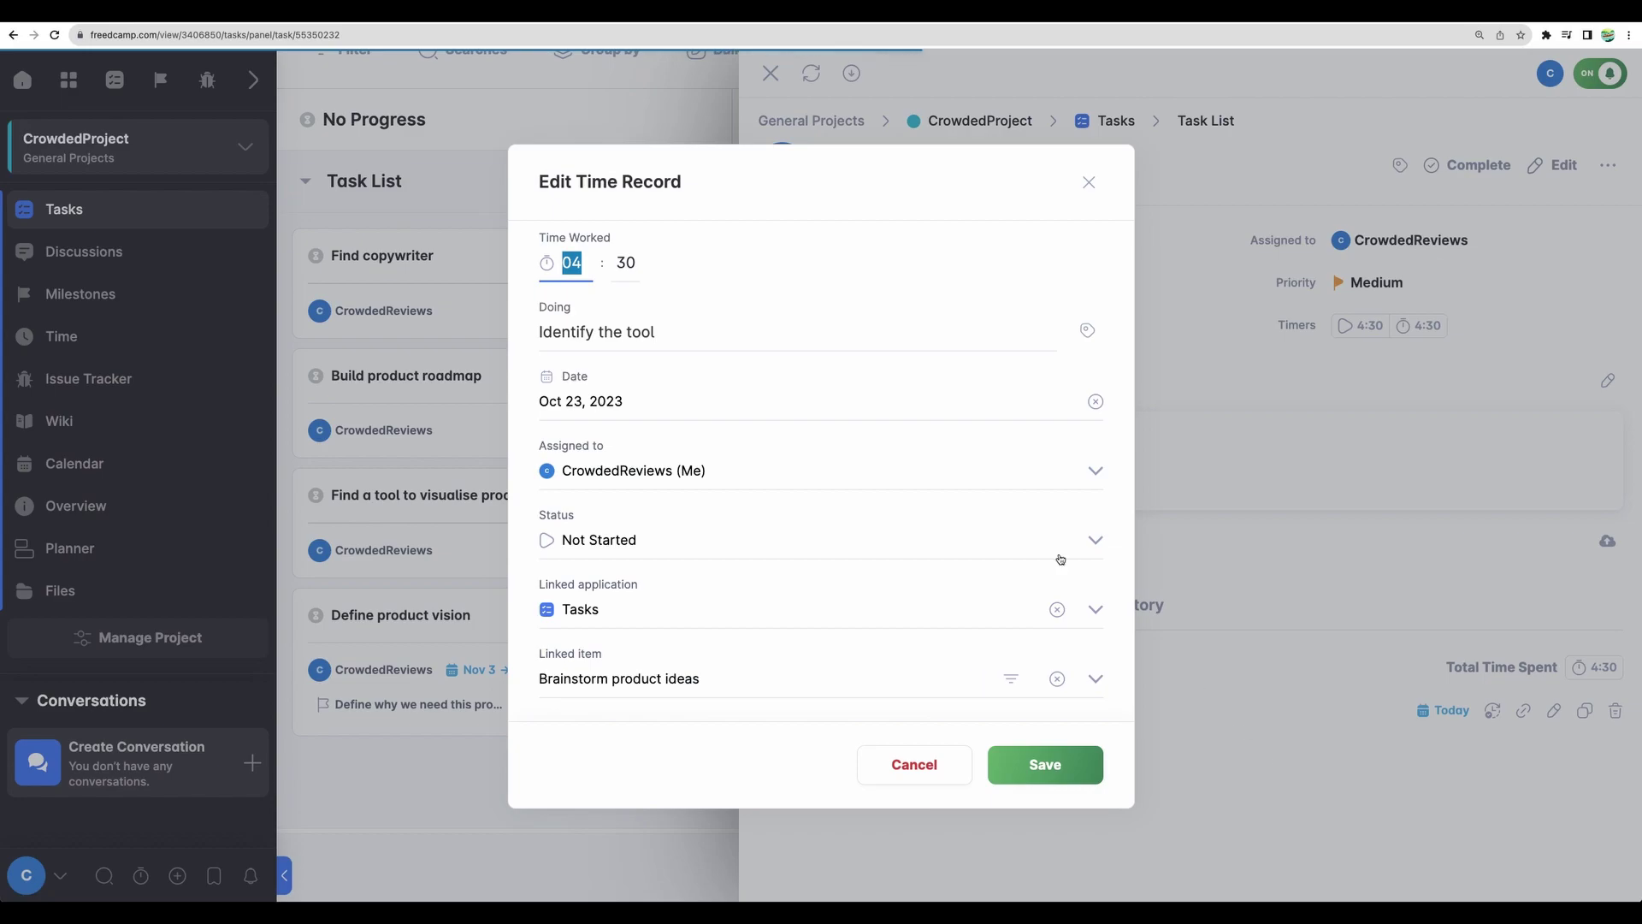
{"action": "key", "text": "Tab"}
{"action": "left_click", "coordinate": [575, 262]}
{"action": "type", "text": "5"}
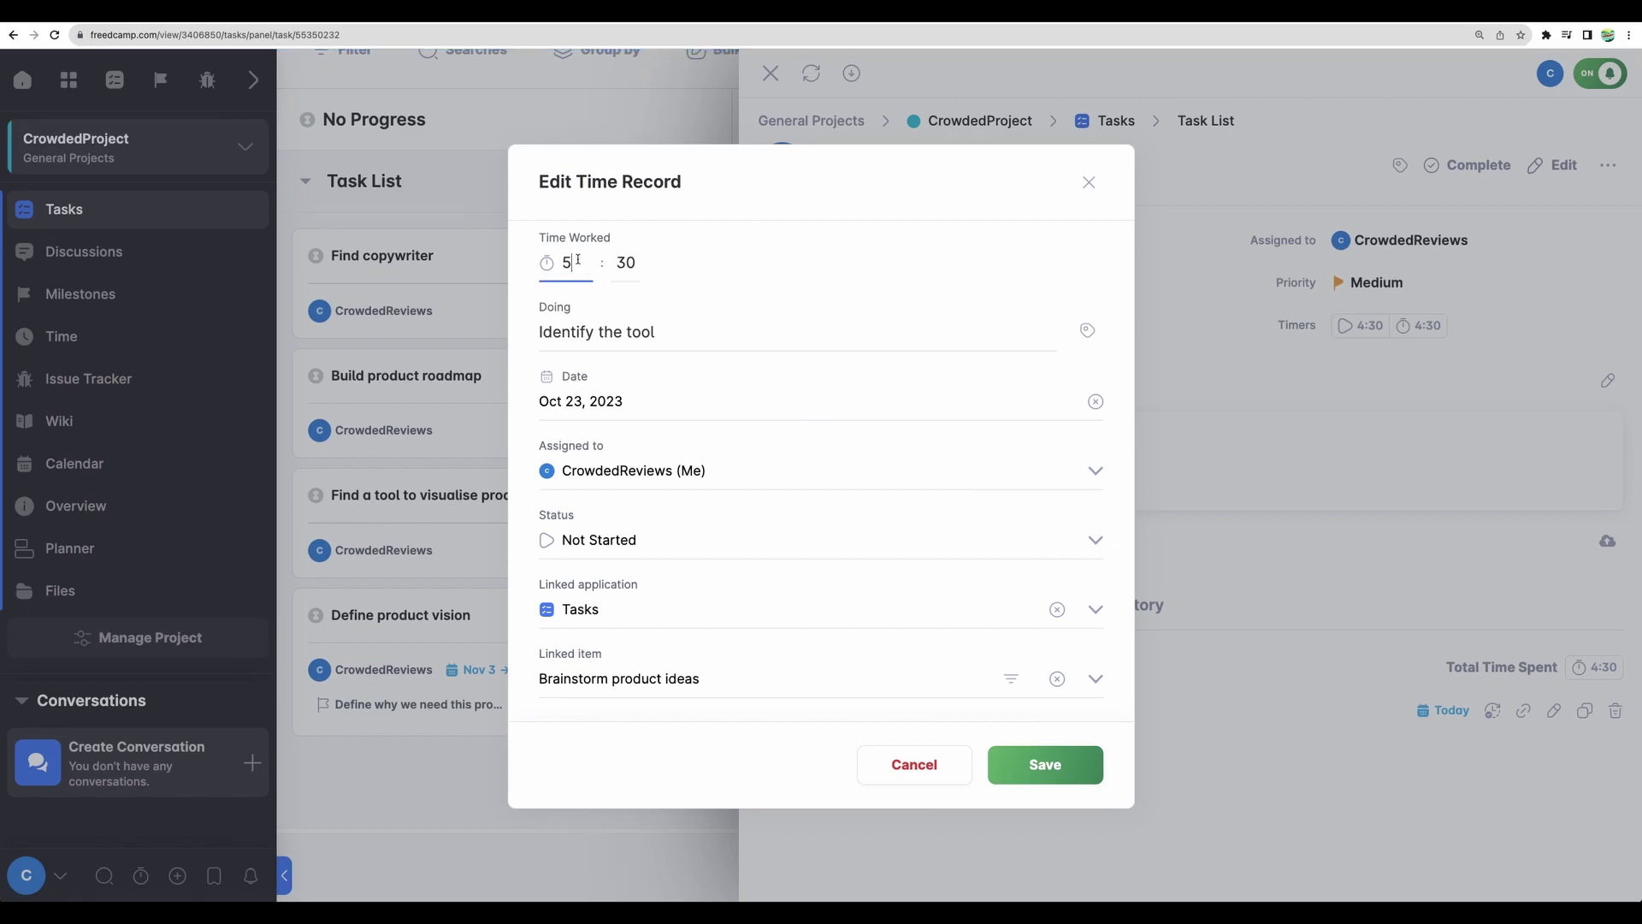
{"action": "left_click", "coordinate": [625, 263]}
{"action": "left_click", "coordinate": [587, 556]}
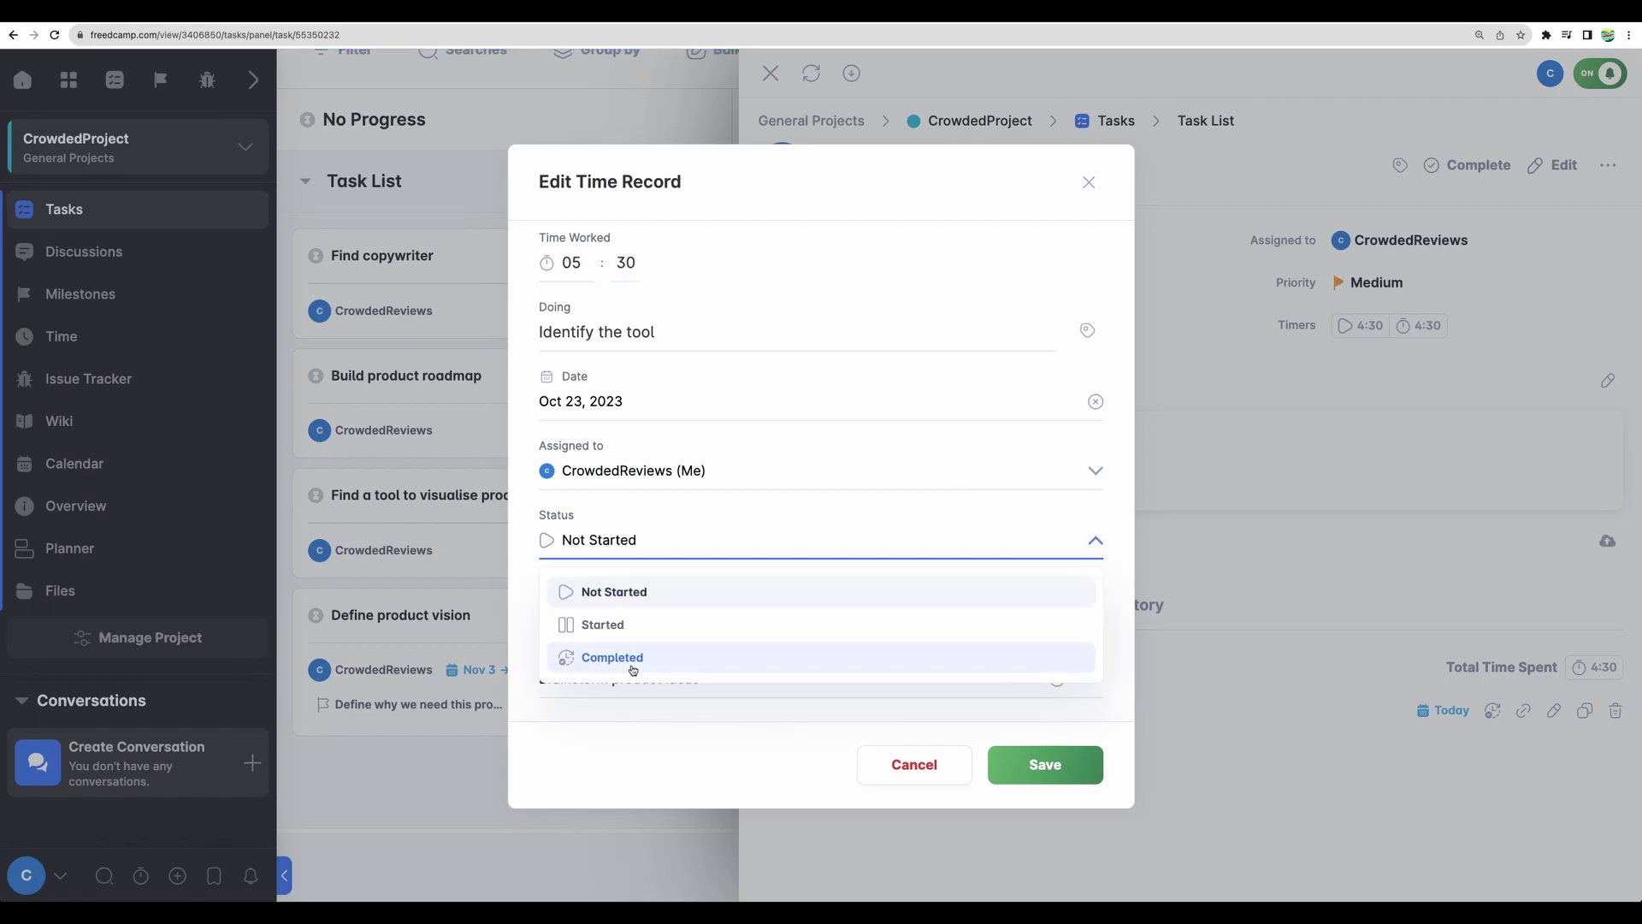
{"action": "left_click", "coordinate": [630, 661]}
{"action": "left_click", "coordinate": [1052, 765]}
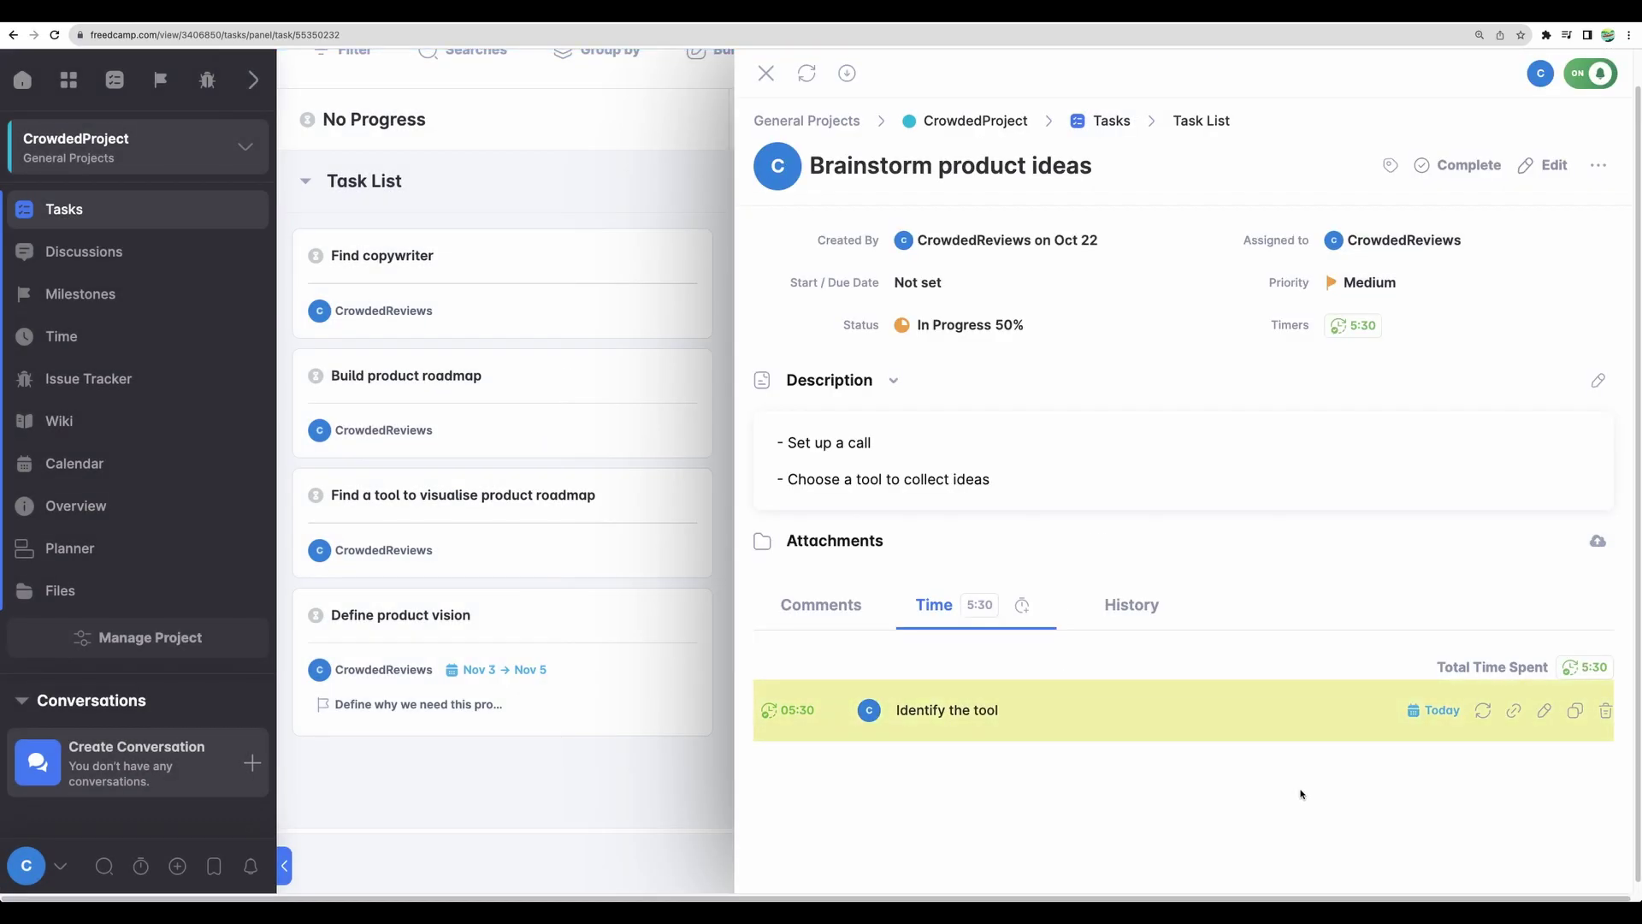
- Set the Identify the tool entry back to Not Started, then start and pause its timer
{"action": "left_click", "coordinate": [1031, 710]}
{"action": "left_click", "coordinate": [581, 542]}
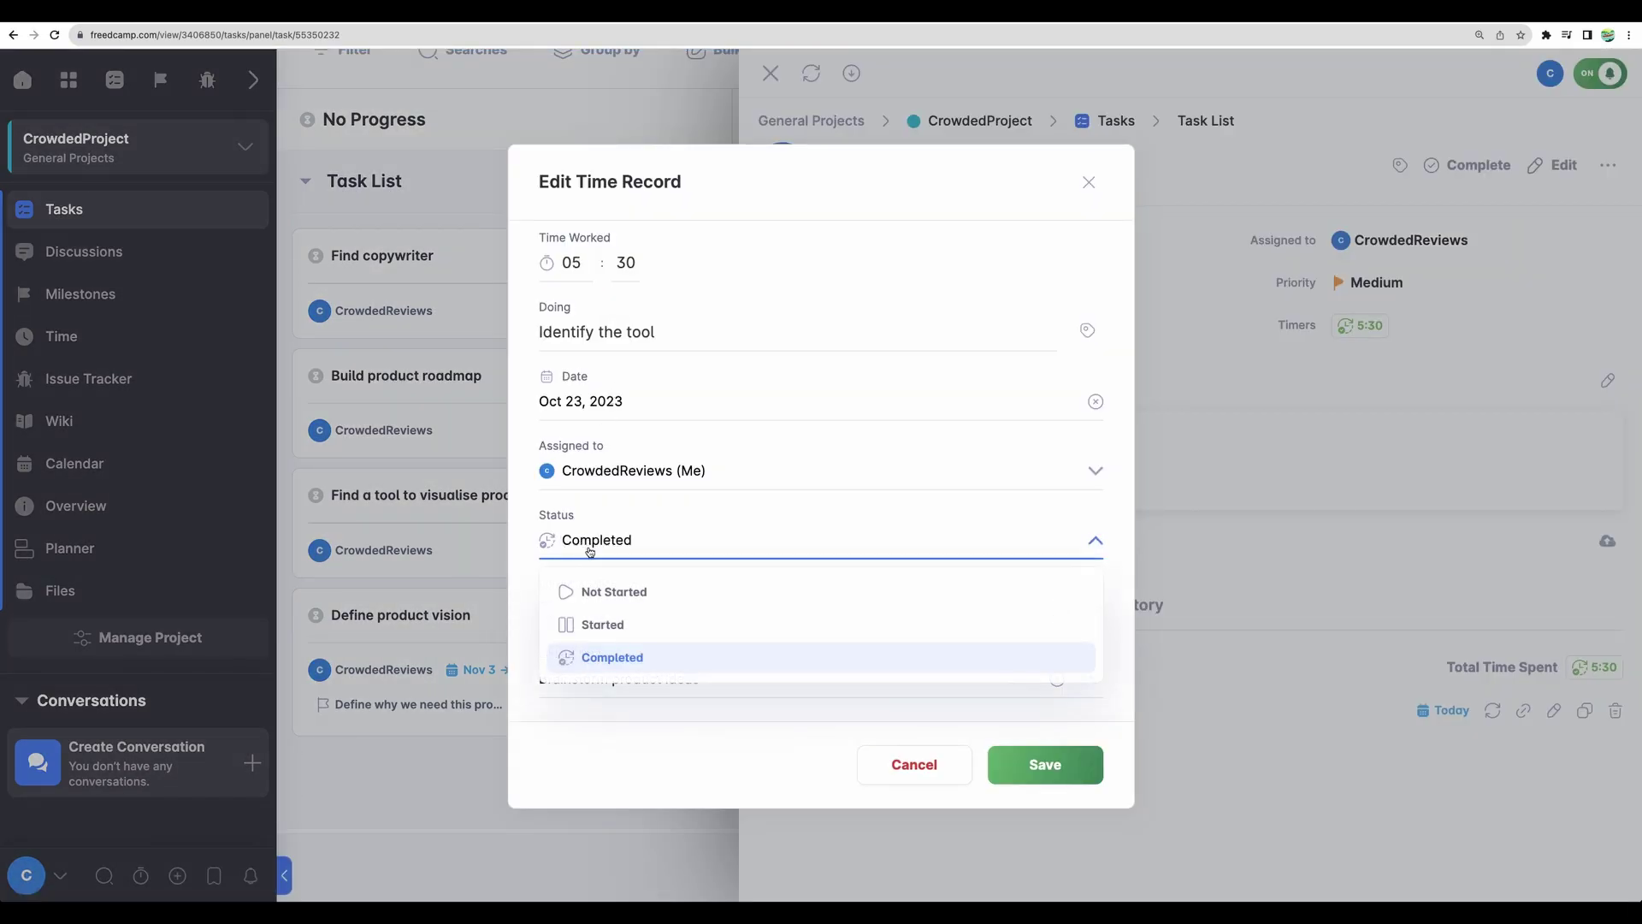
{"action": "left_click", "coordinate": [604, 591]}
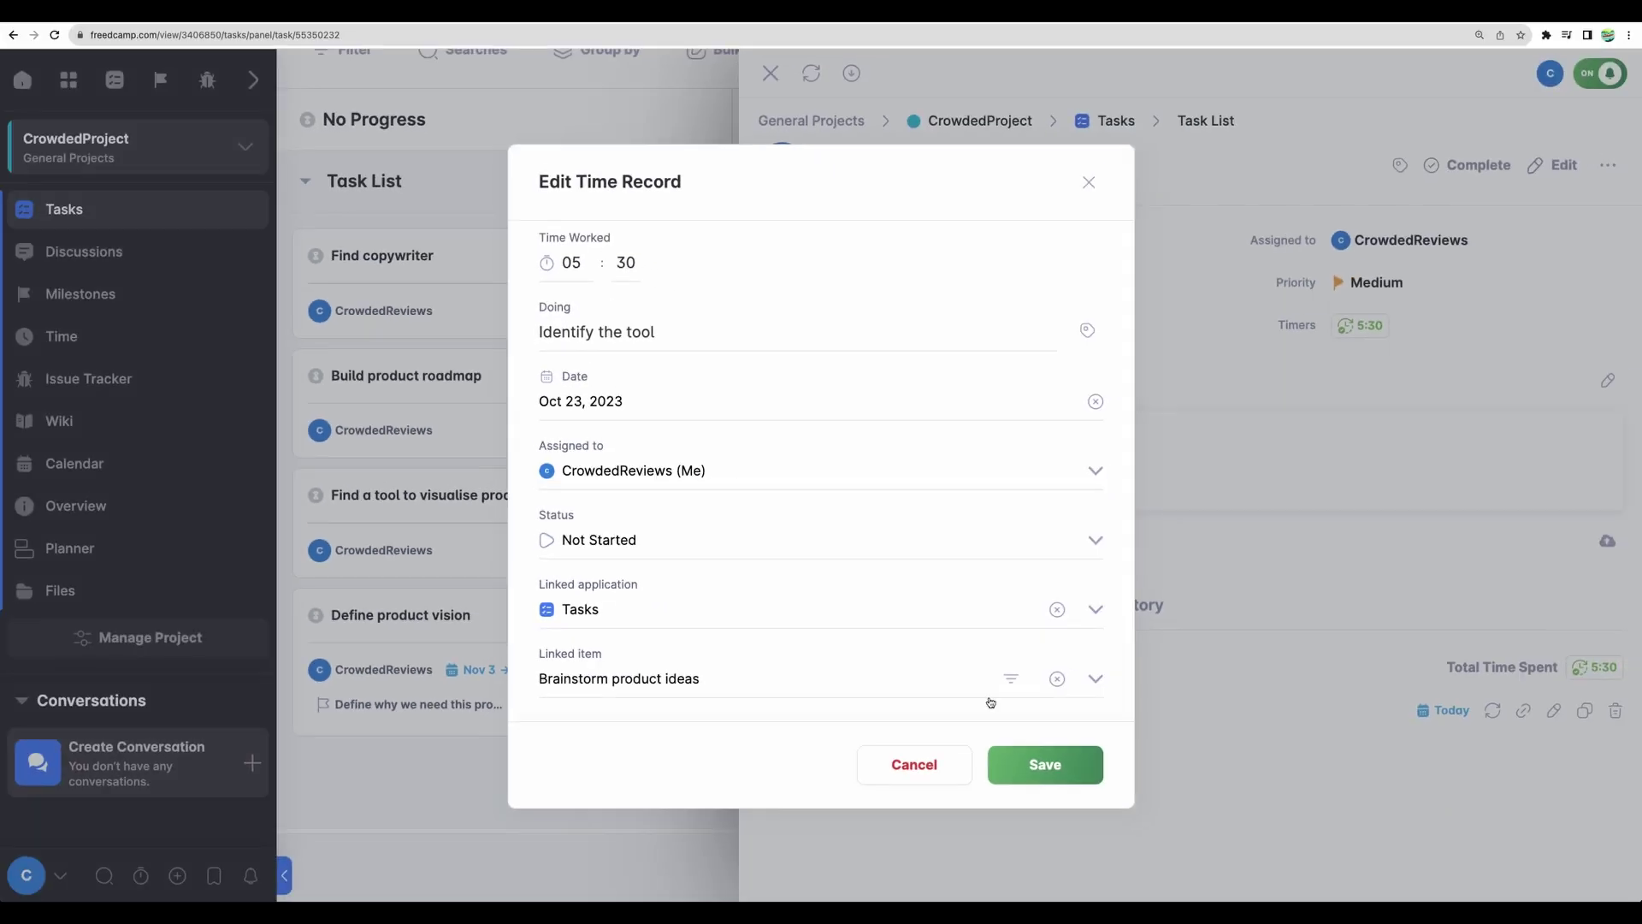
{"action": "left_click", "coordinate": [1045, 764]}
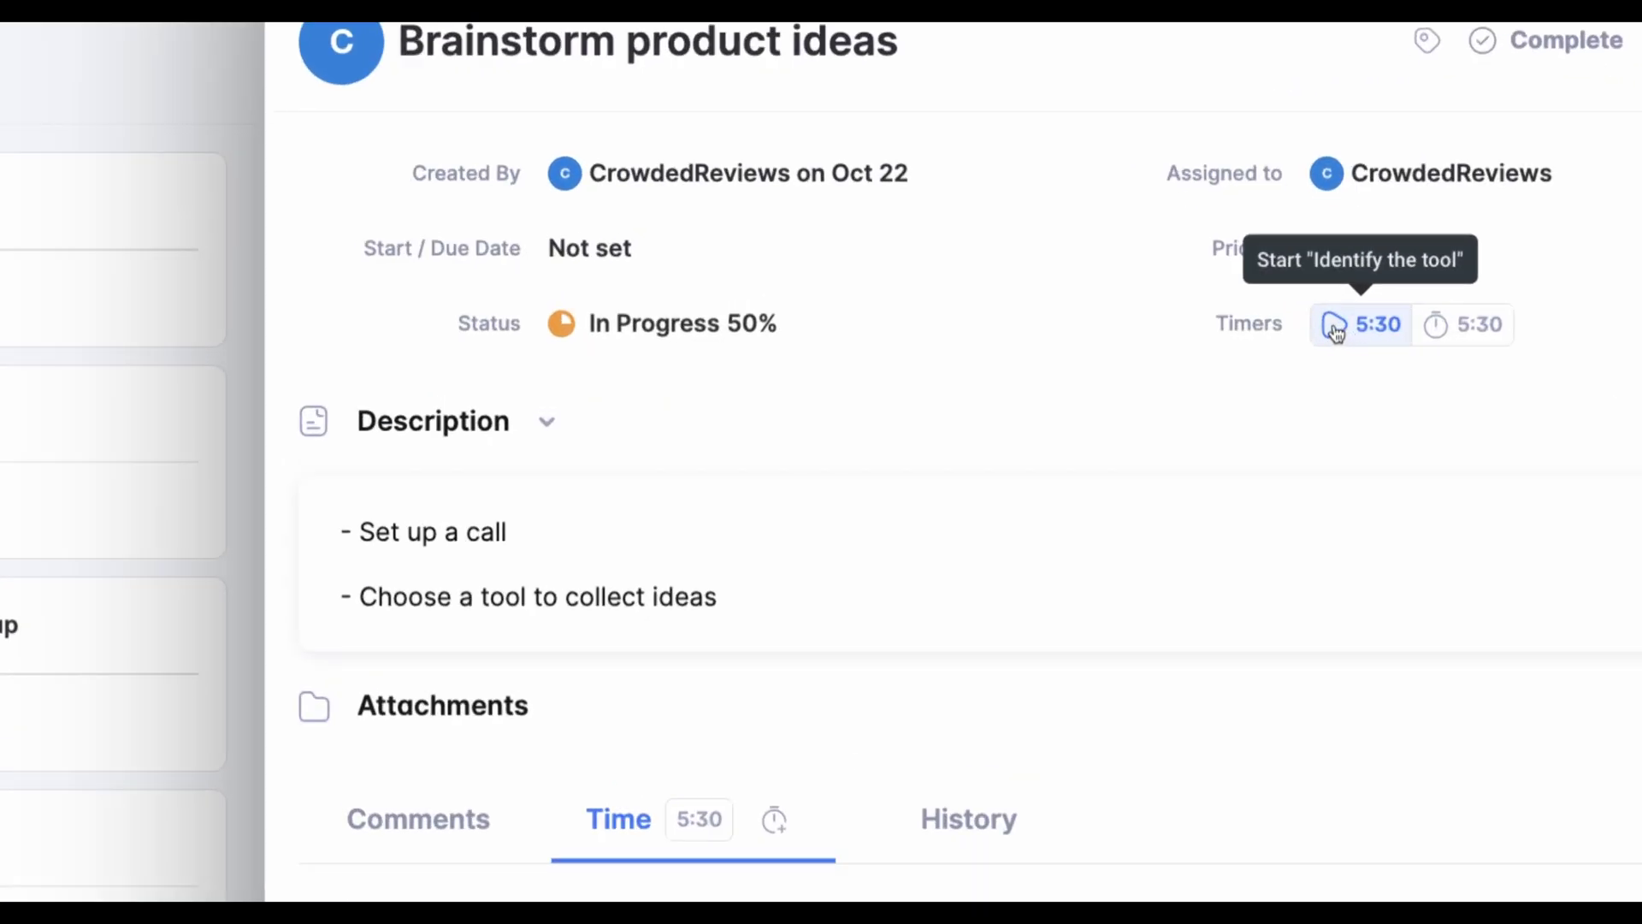
{"action": "left_click", "coordinate": [1335, 326]}
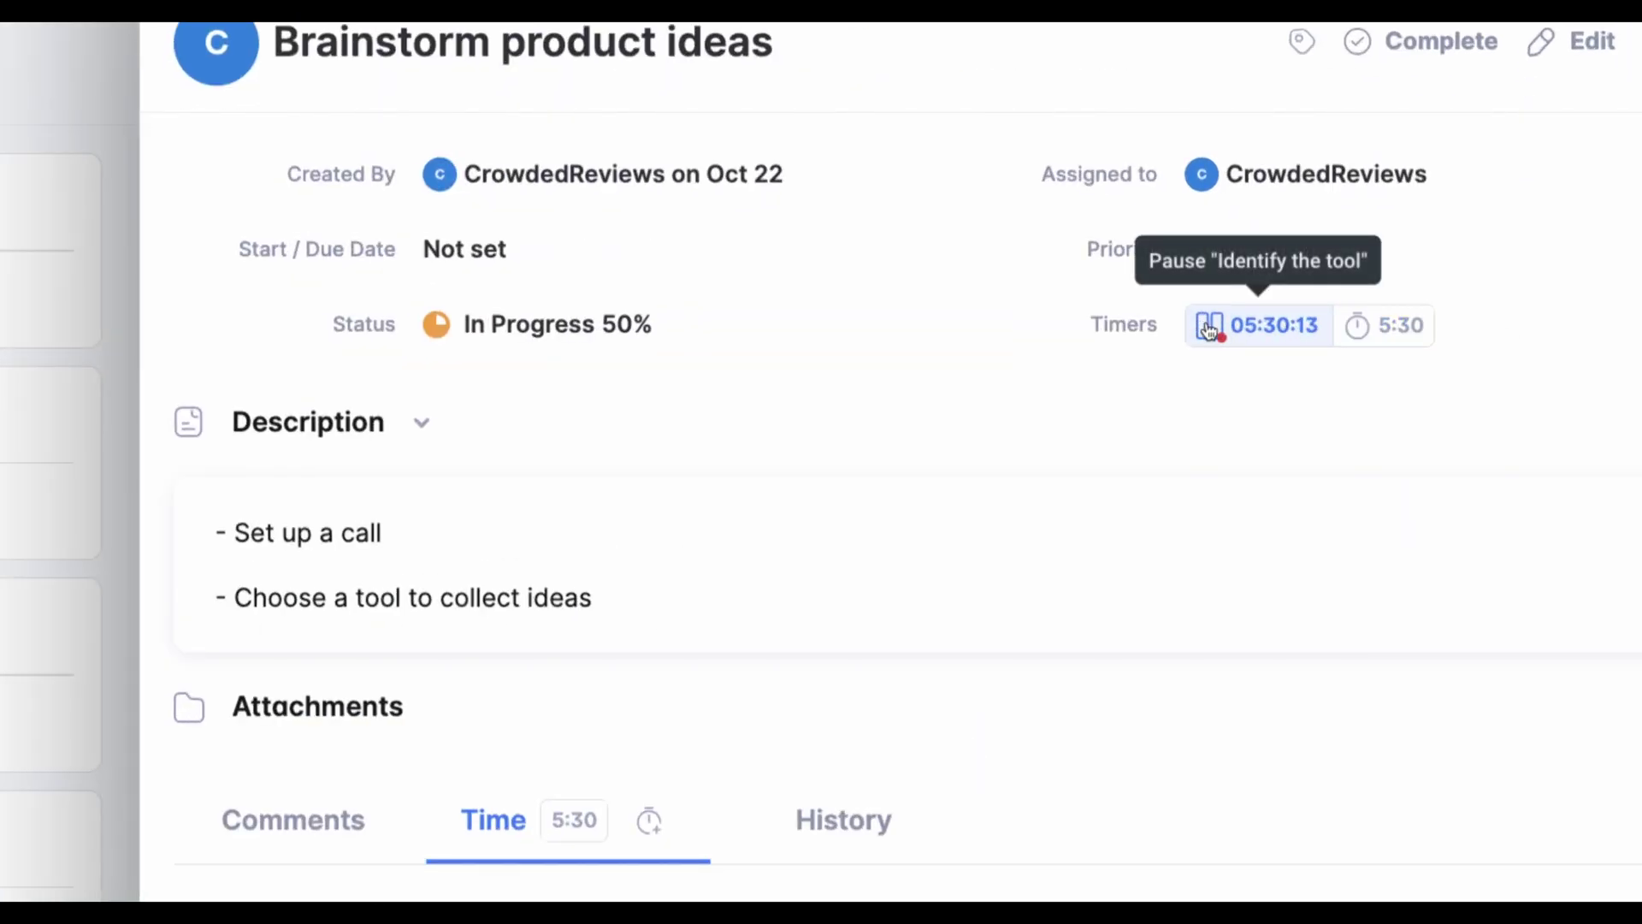
{"action": "left_click", "coordinate": [1208, 330]}
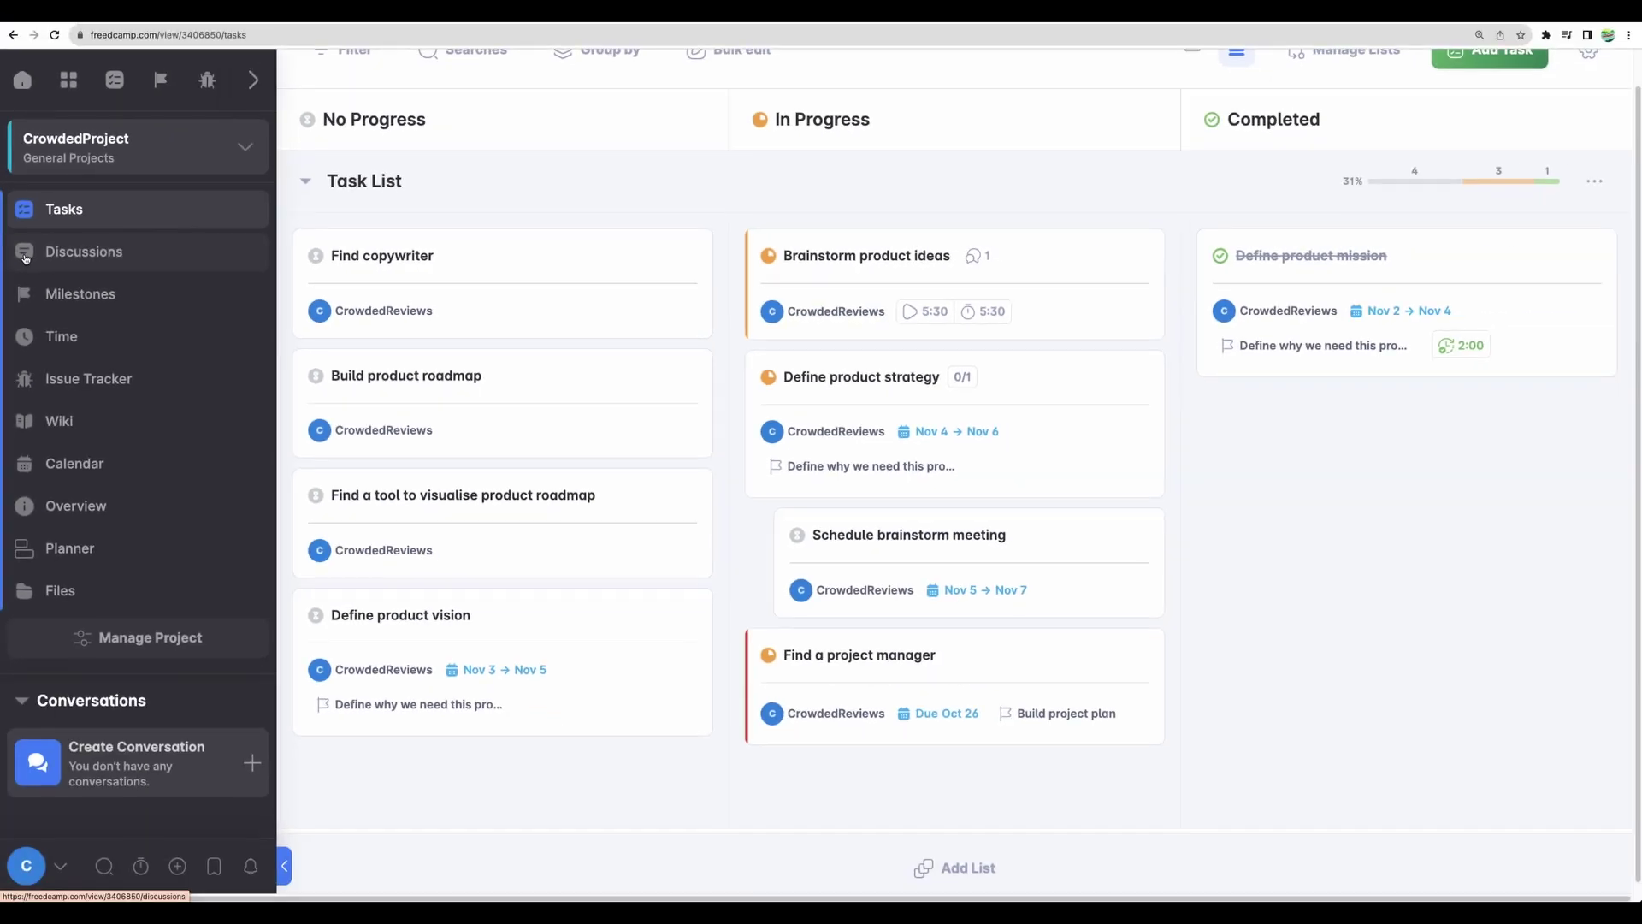
- Read the 'Which AI writing tool we will use?' discussion's description and replies, then close it
{"action": "left_click", "coordinate": [32, 256]}
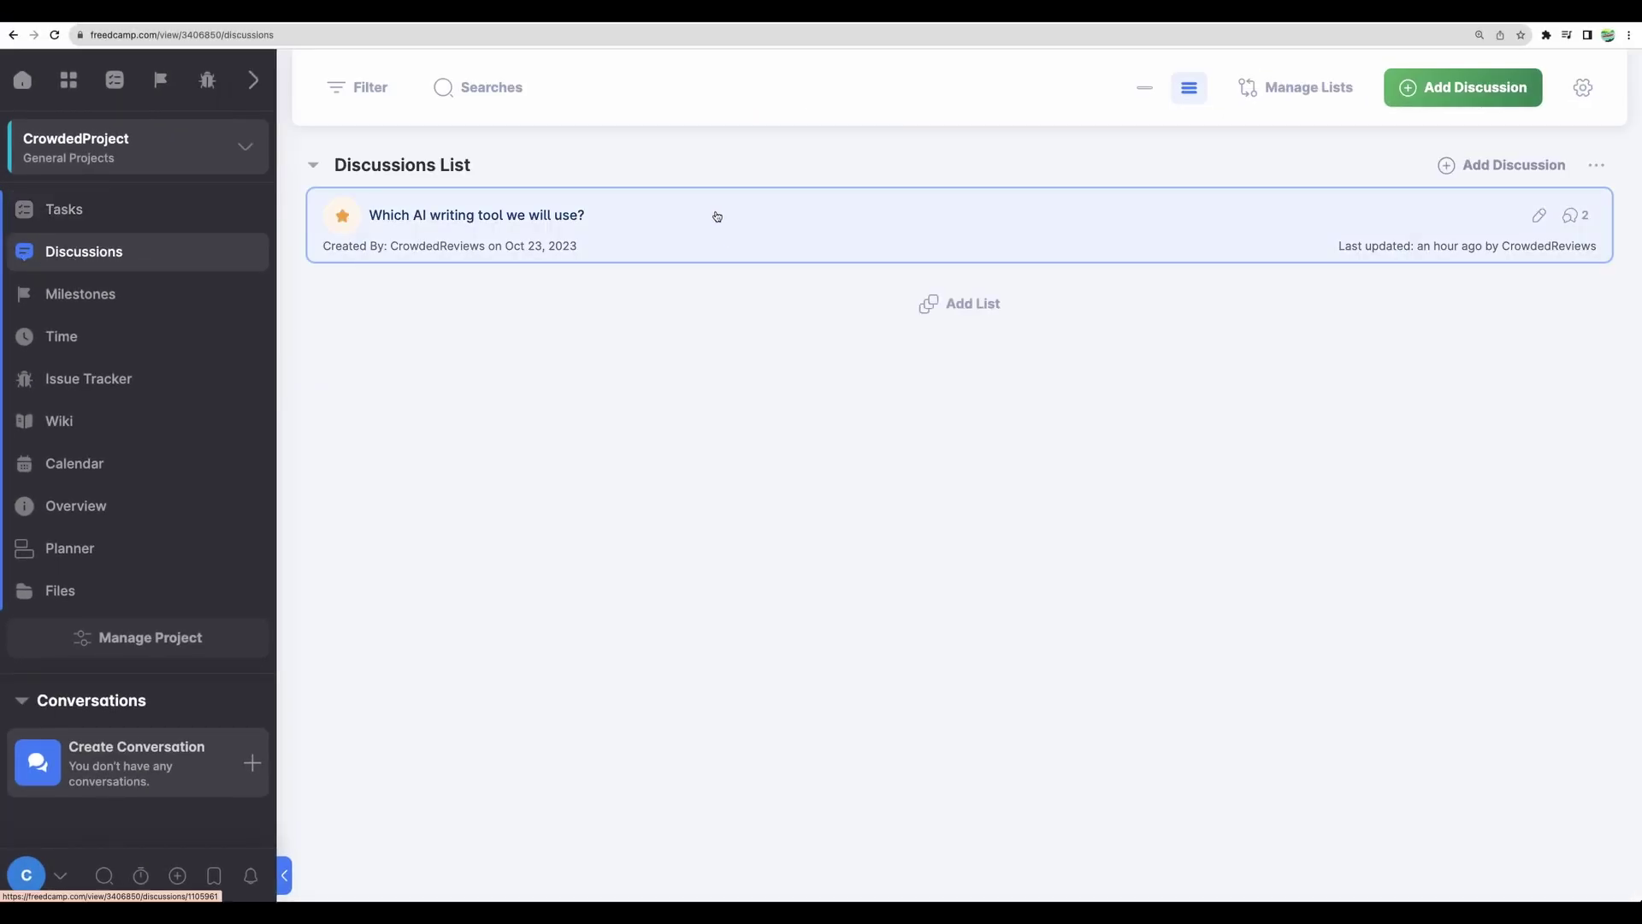
{"action": "left_click", "coordinate": [625, 216]}
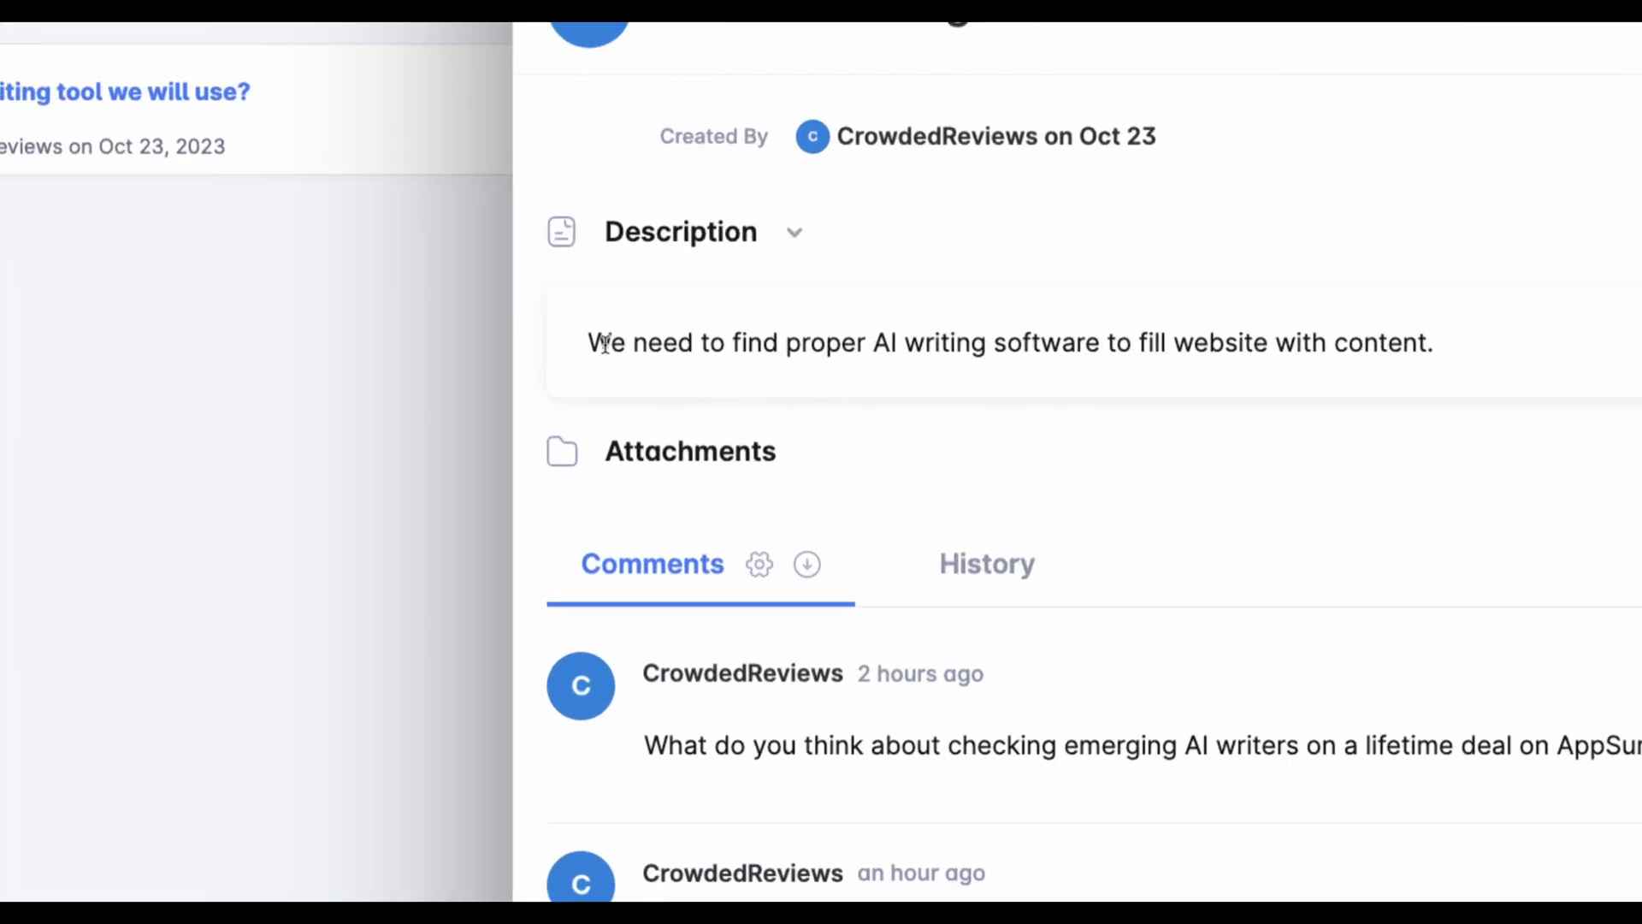
{"action": "left_click_drag", "start_coordinate": [602, 342], "coordinate": [1112, 354]}
{"action": "left_click", "coordinate": [1055, 505]}
{"action": "left_click_drag", "start_coordinate": [854, 583], "coordinate": [1232, 585]}
{"action": "left_click", "coordinate": [855, 675]}
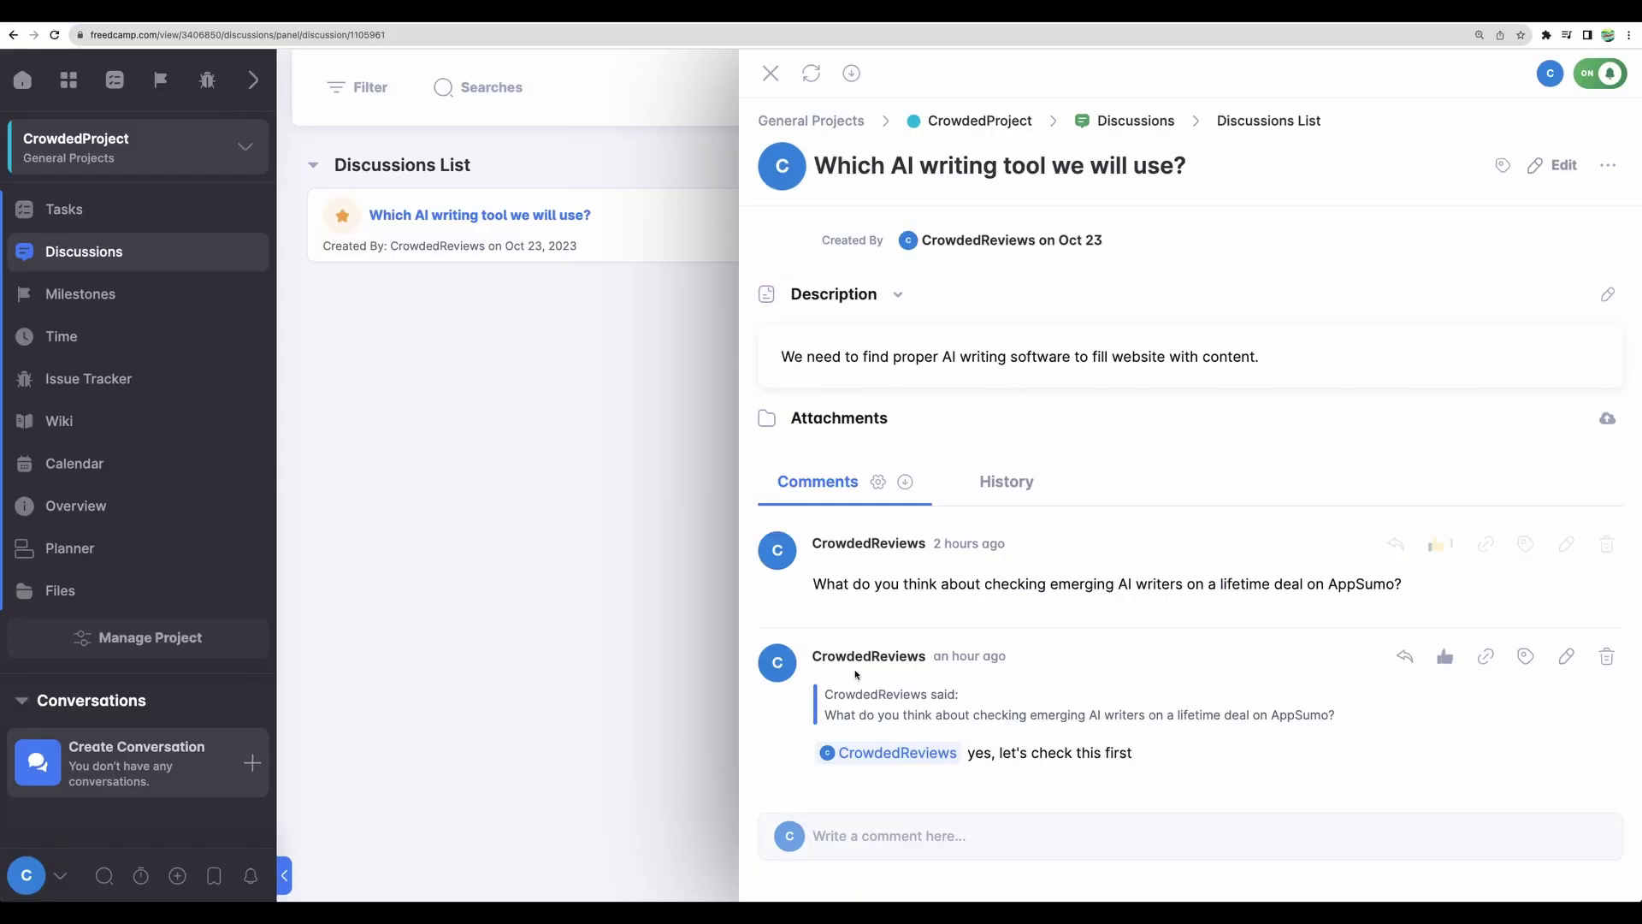
{"action": "left_click_drag", "start_coordinate": [830, 652], "coordinate": [1166, 770]}
{"action": "left_click", "coordinate": [1184, 769]}
{"action": "key", "text": "Escape"}
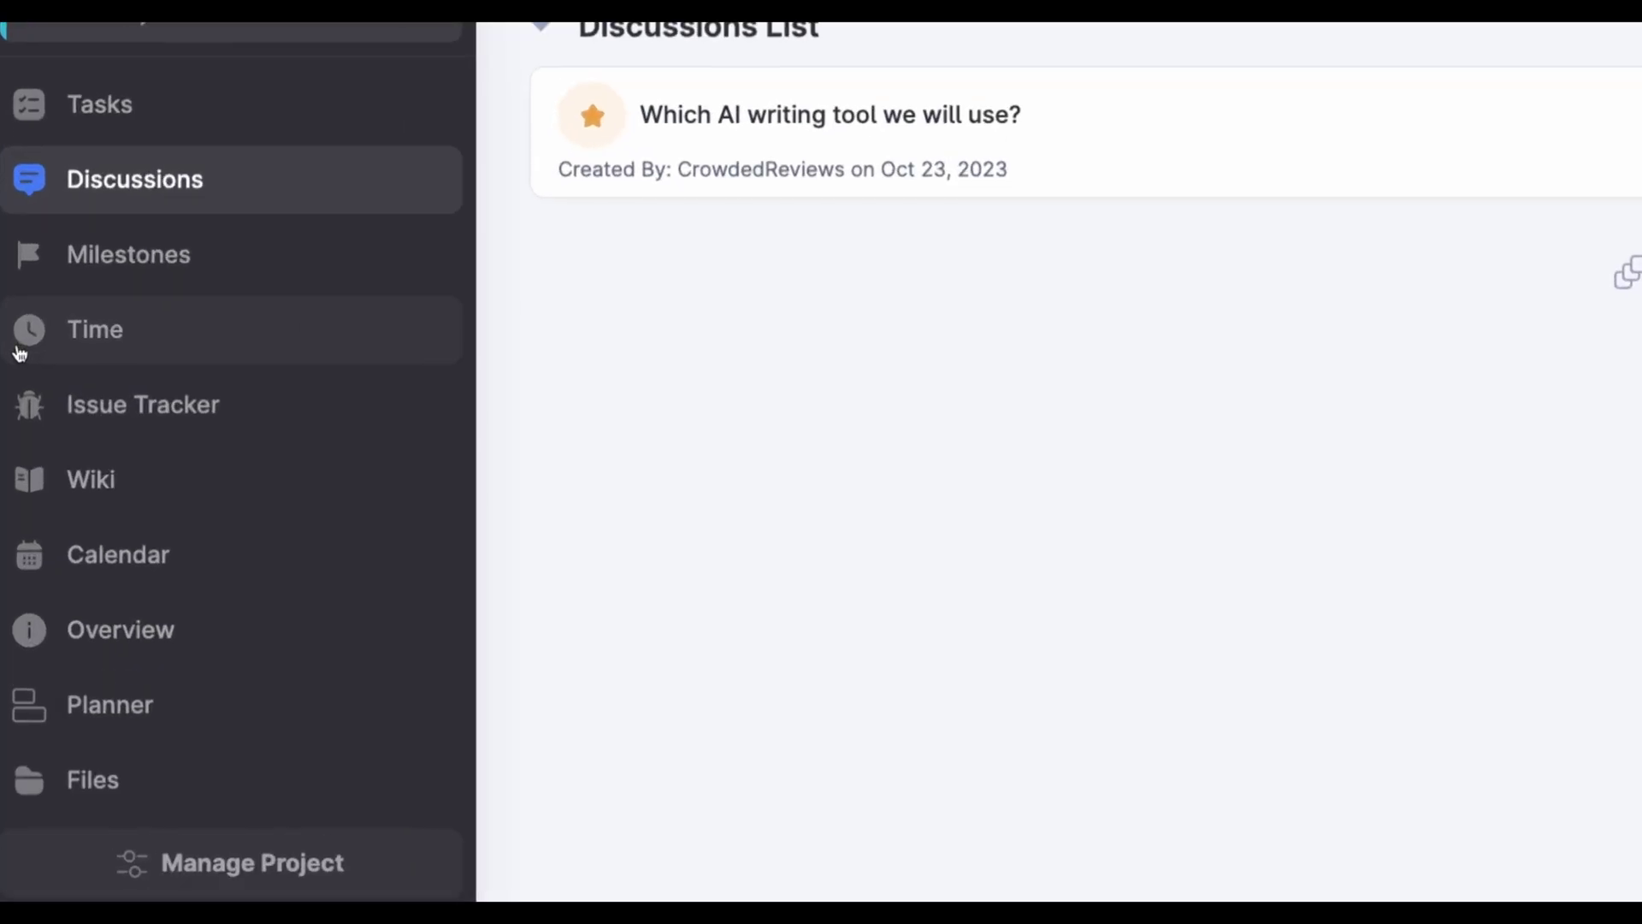
- Create a 6-hour time record linked to the Find copywriter task
{"action": "left_click", "coordinate": [72, 340]}
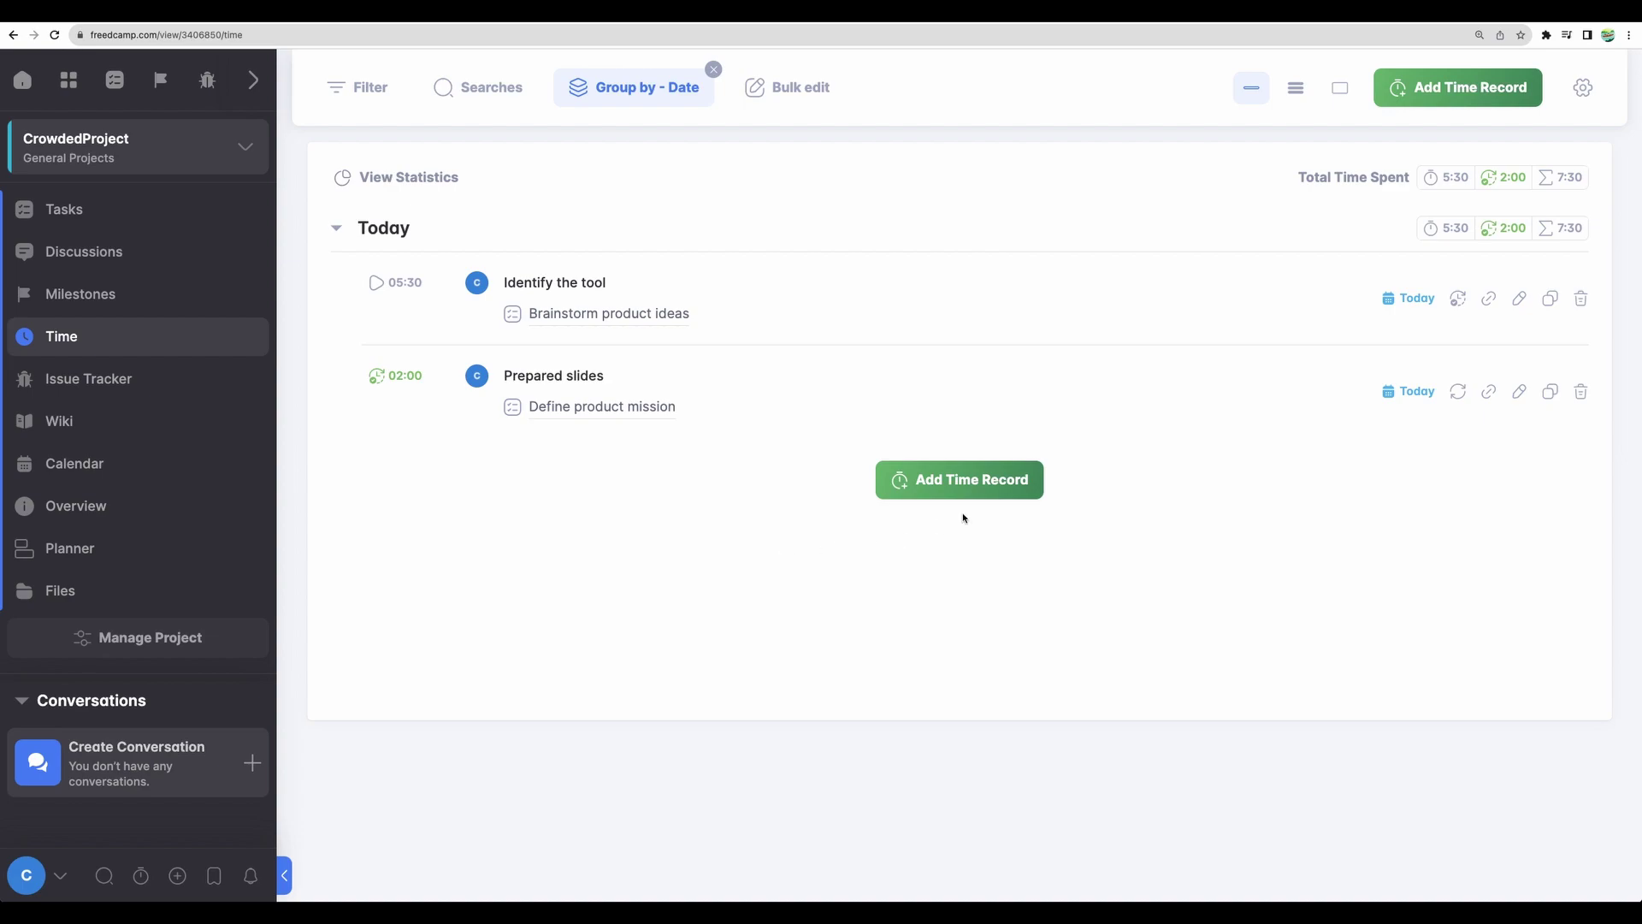
{"action": "left_click", "coordinate": [962, 481]}
{"action": "left_click", "coordinate": [781, 612]}
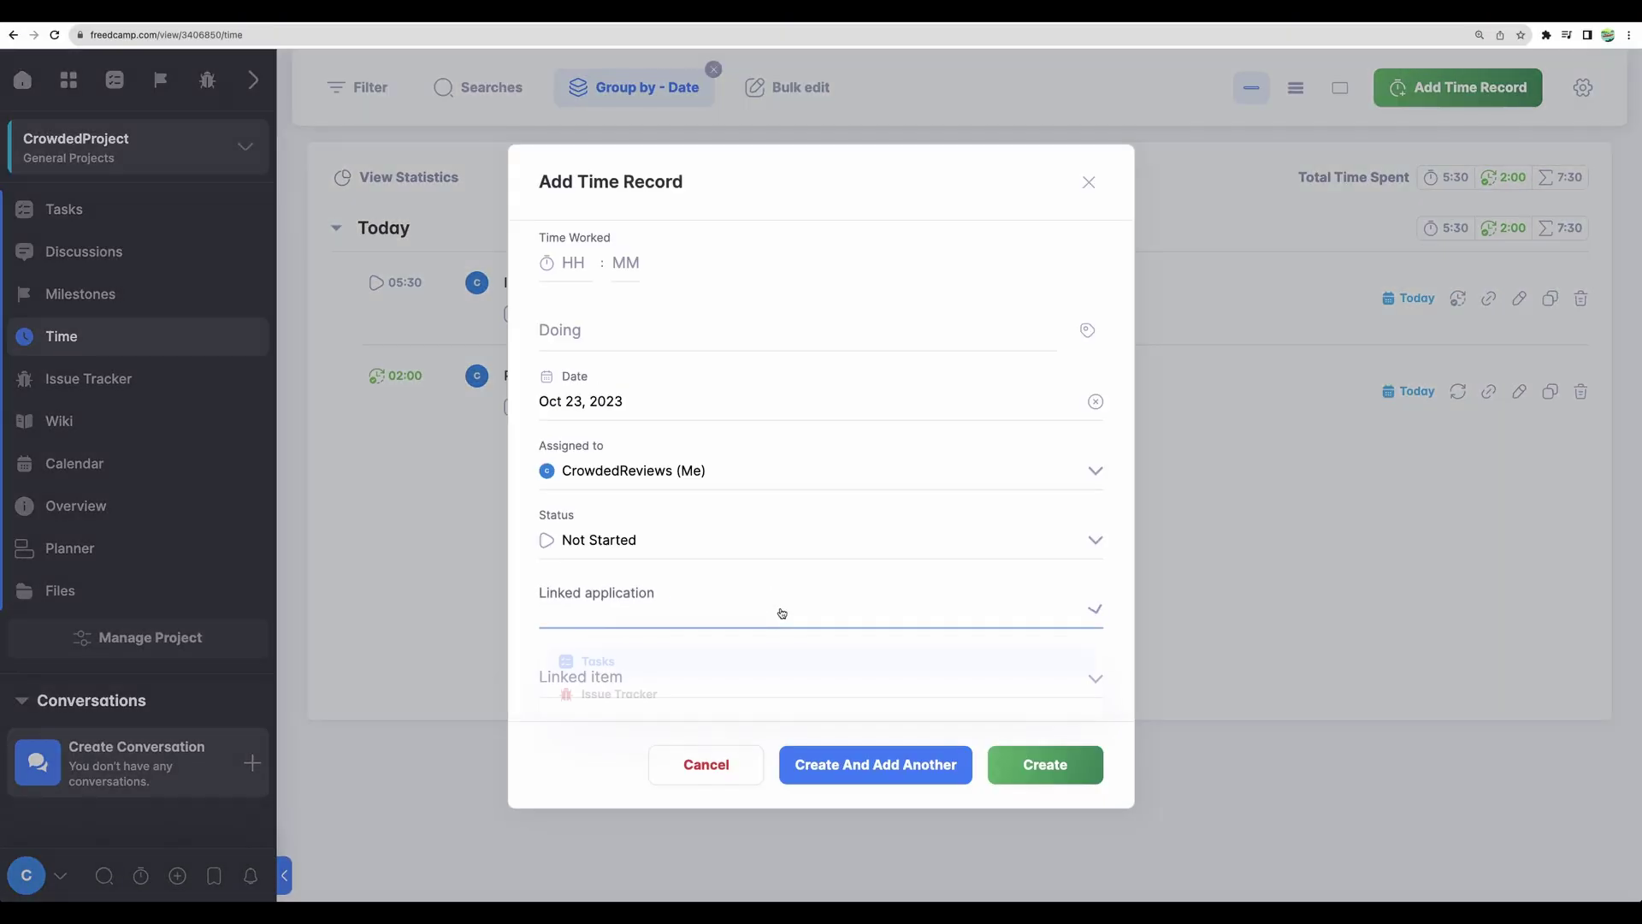
{"action": "left_click", "coordinate": [700, 664]}
{"action": "left_click", "coordinate": [726, 678]}
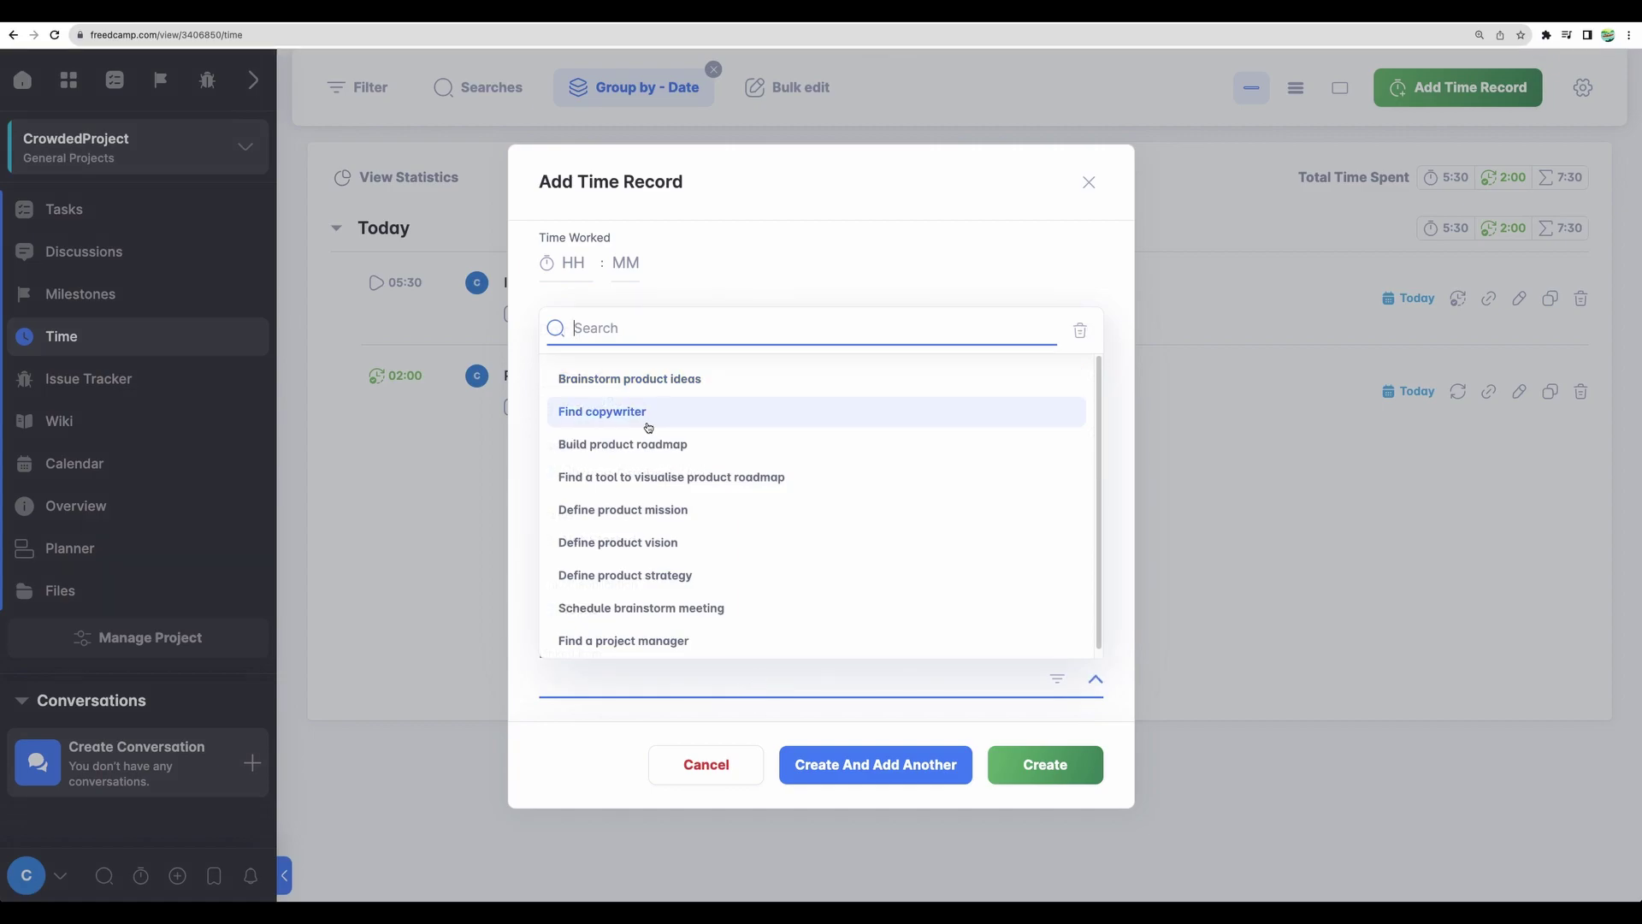
{"action": "left_click", "coordinate": [648, 421]}
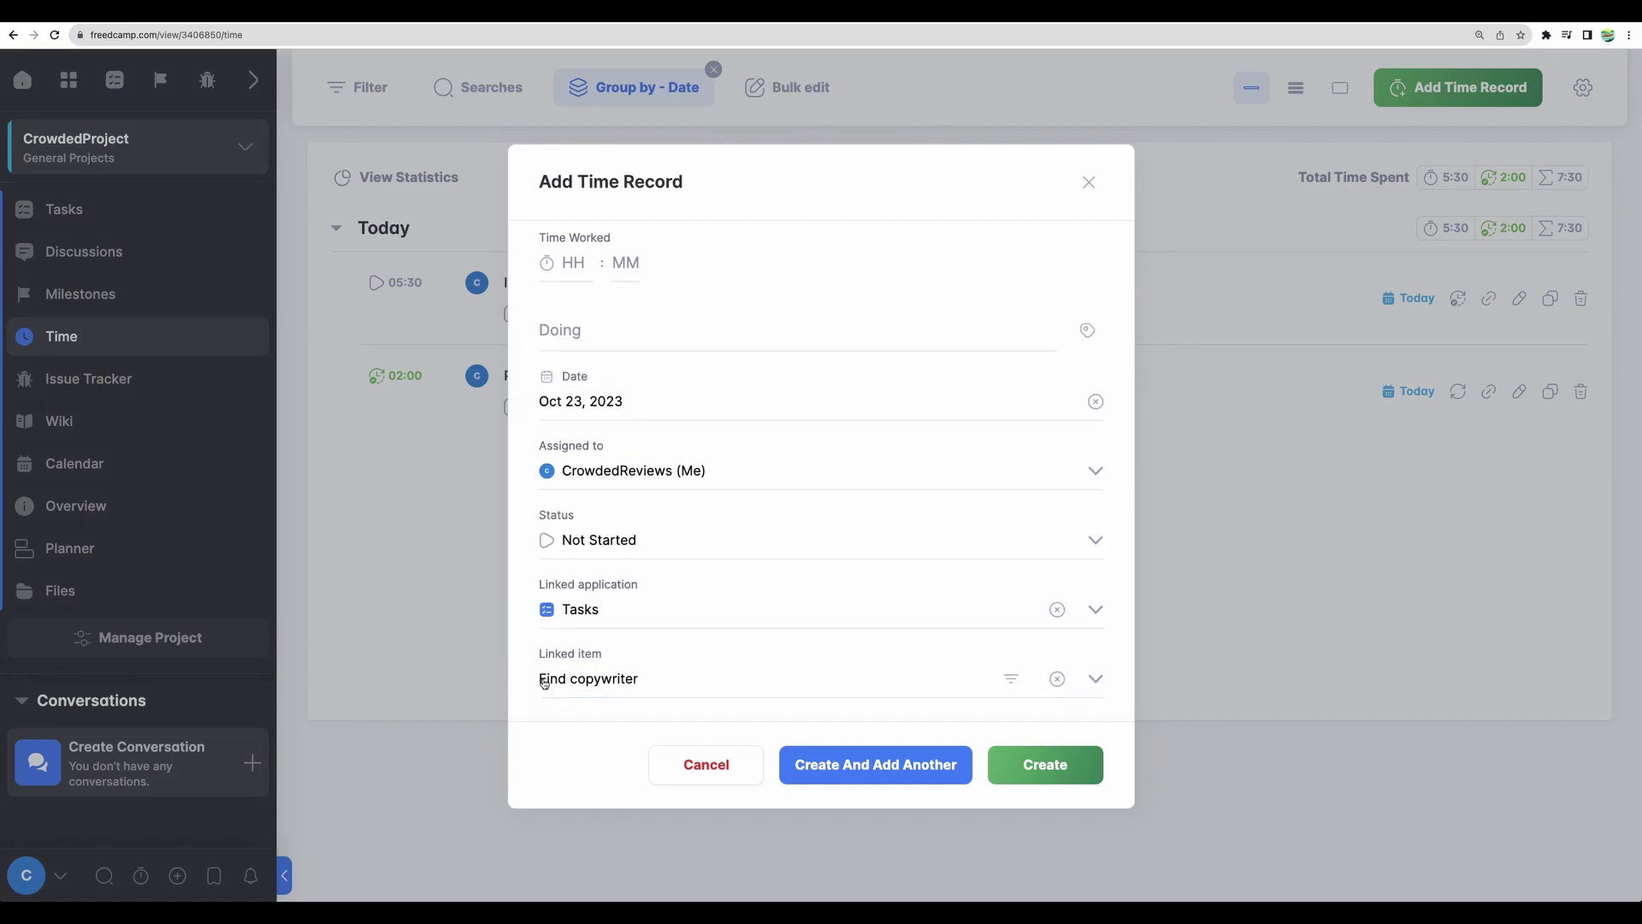
{"action": "left_click", "coordinate": [573, 265]}
{"action": "type", "text": "6"}
{"action": "key", "text": "Tab"}
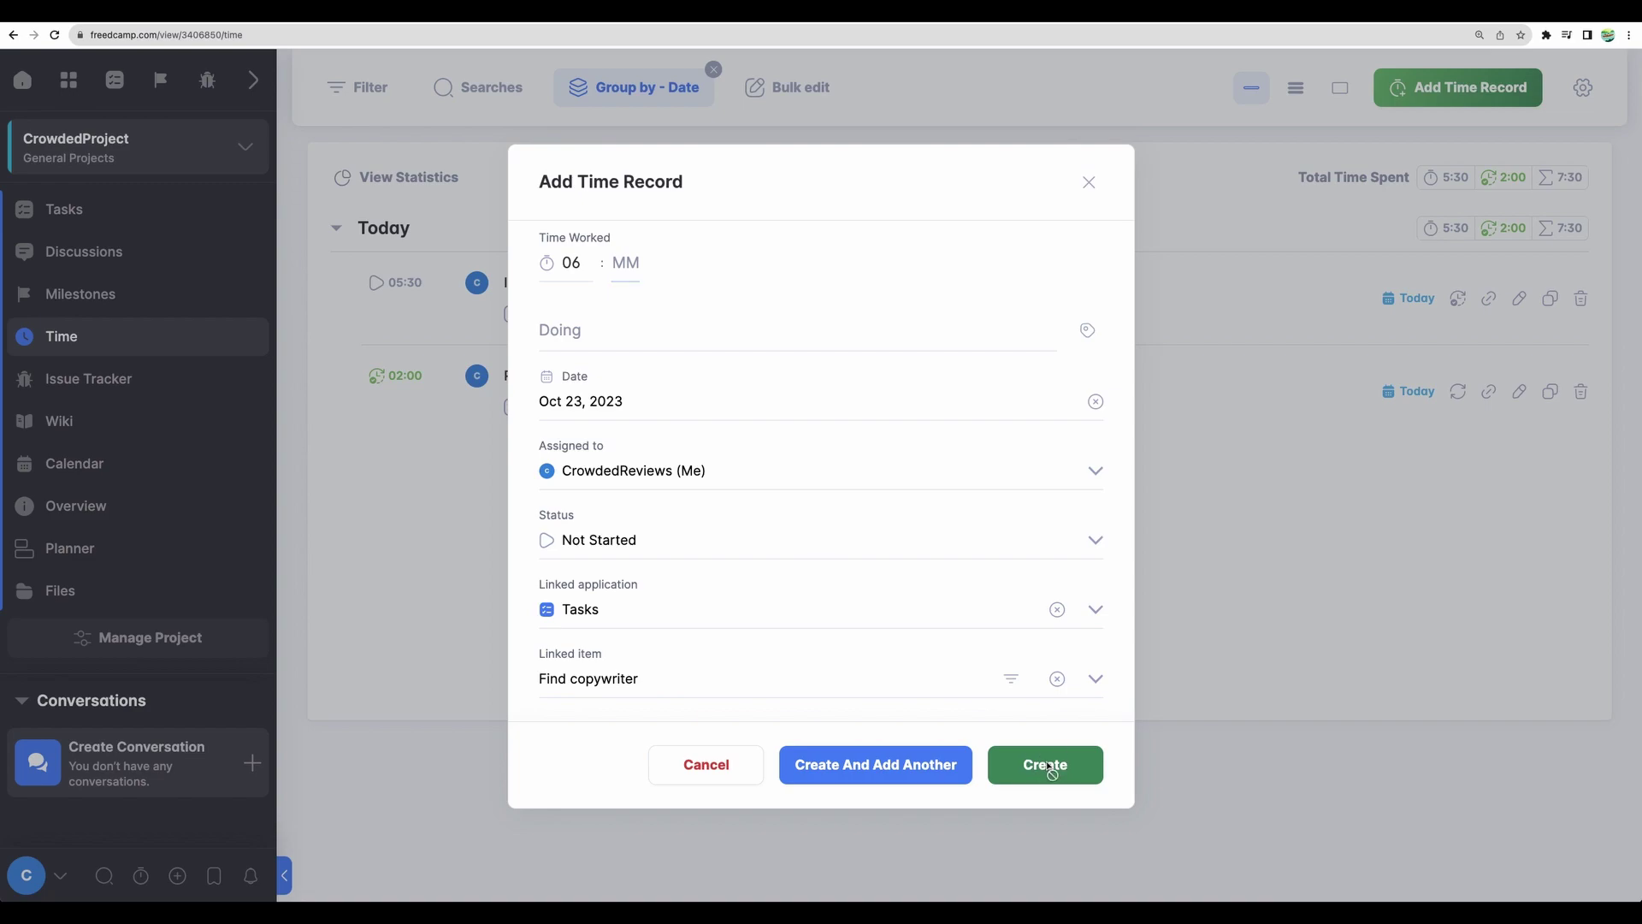
{"action": "left_click", "coordinate": [1049, 764]}
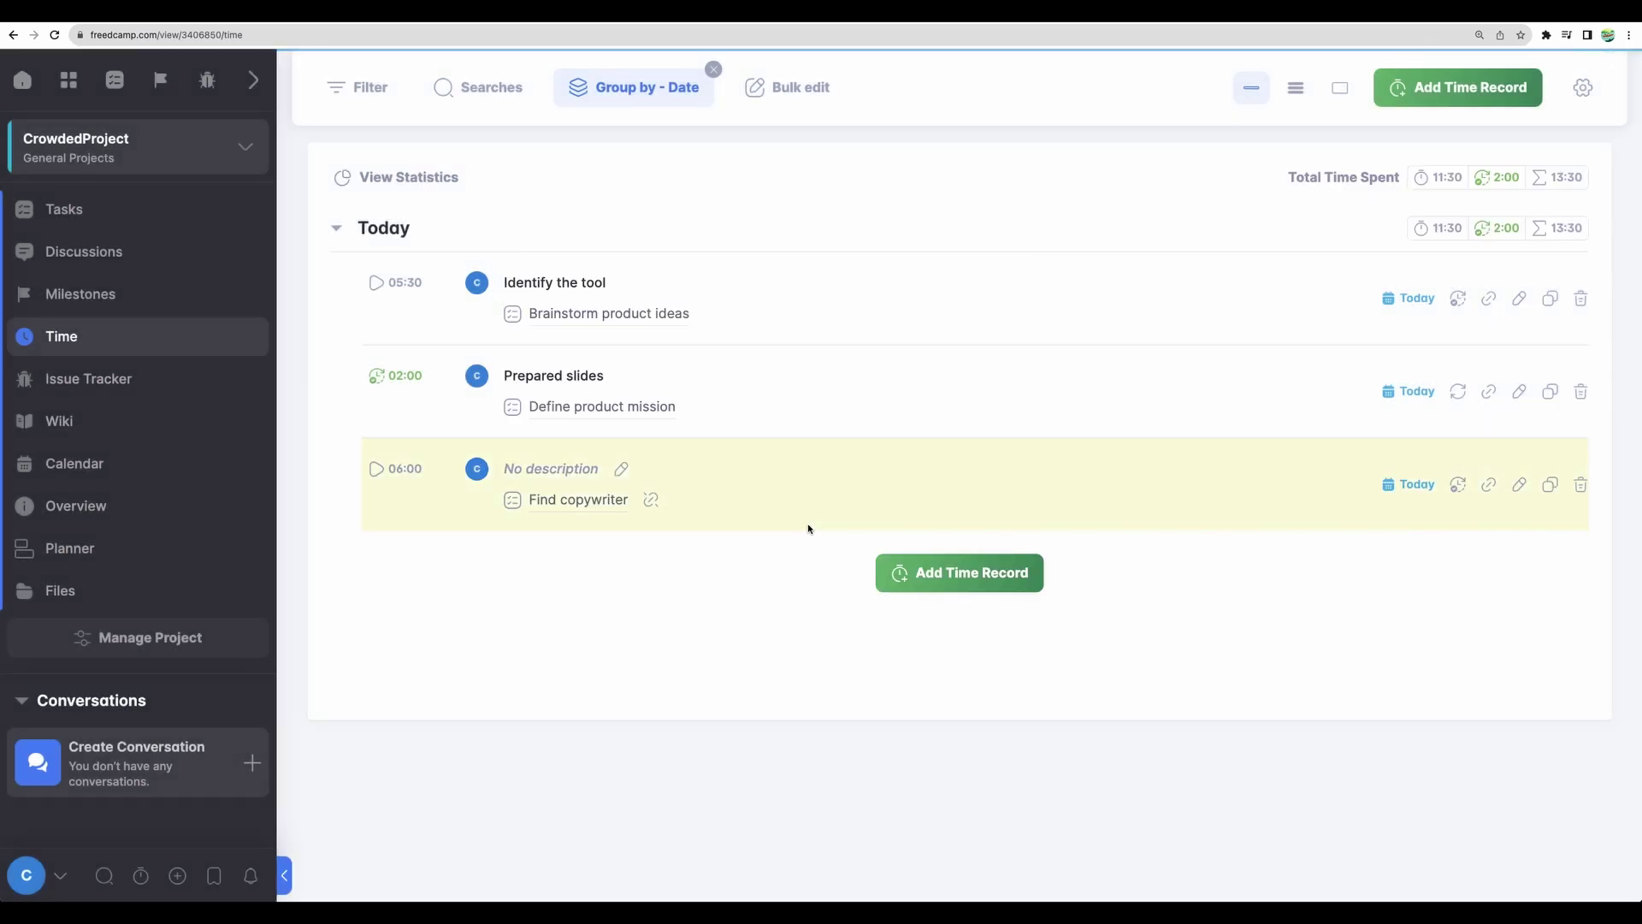
- Give the new time record the description 'Explored top options' and save it
{"action": "left_click", "coordinate": [622, 468]}
{"action": "type", "text": "Explored top options"}
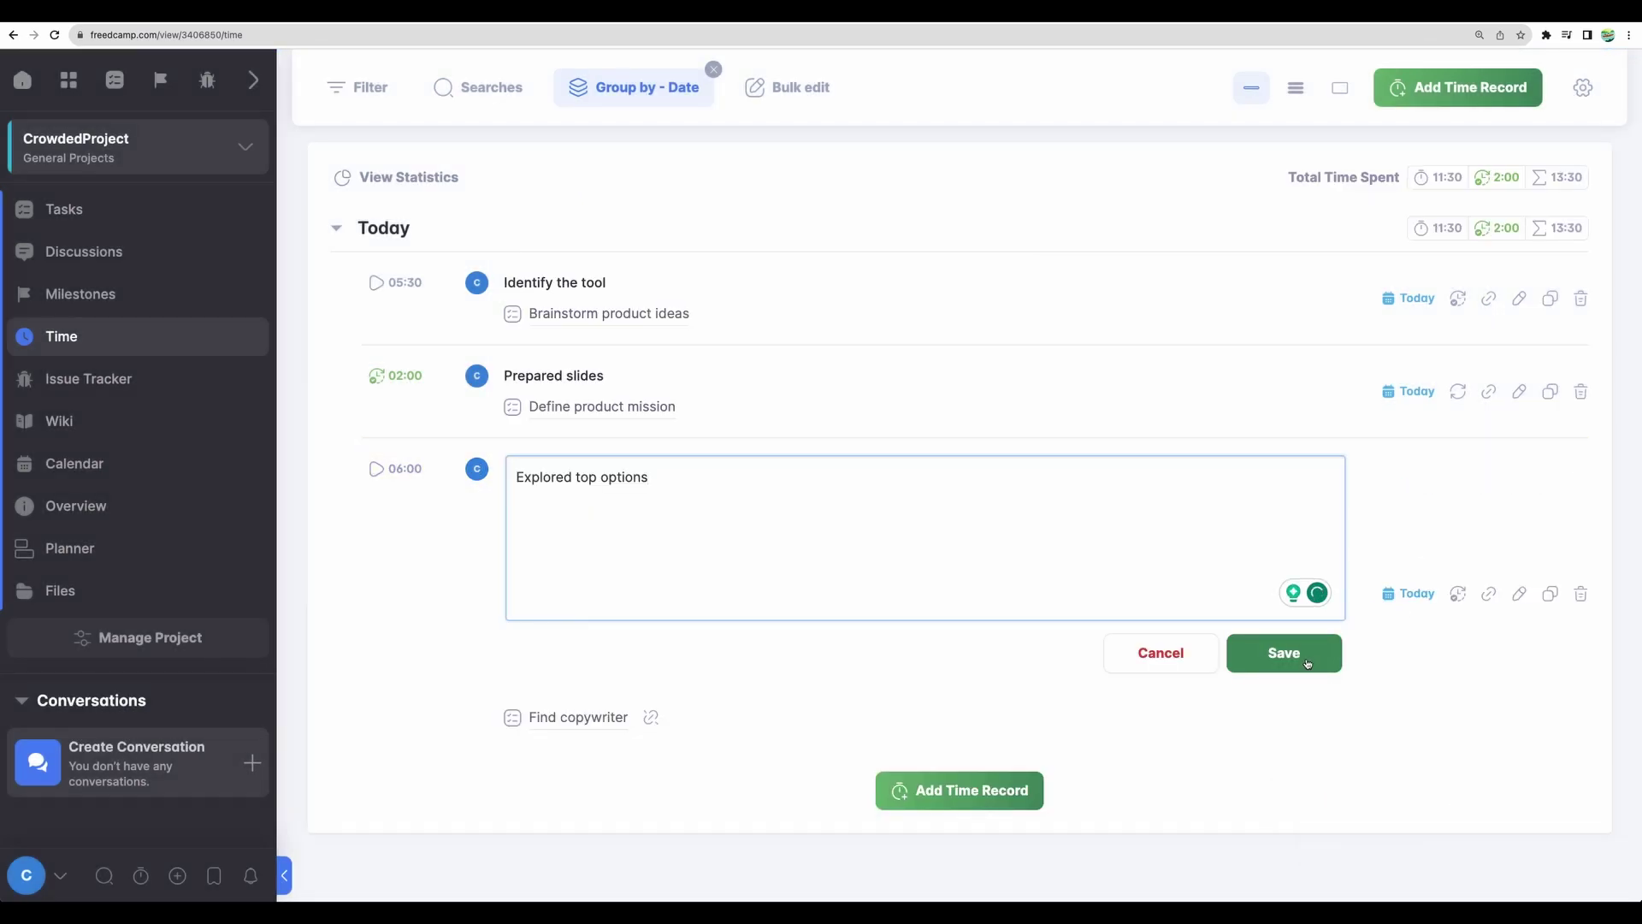
{"action": "left_click", "coordinate": [1317, 663]}
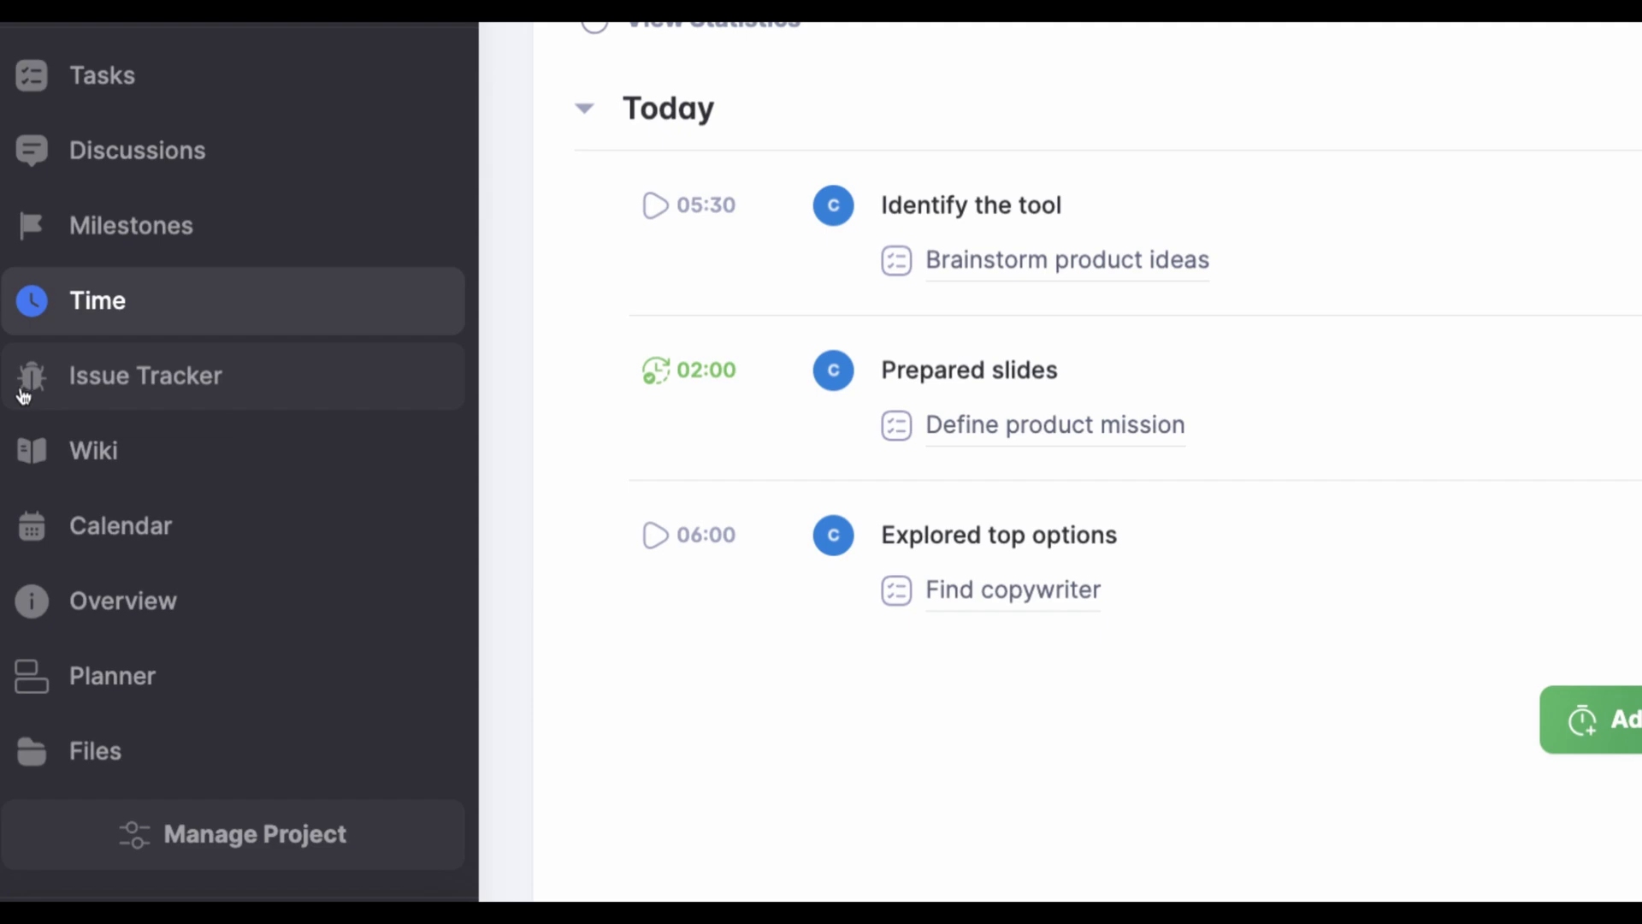
- Inspect the 'Landing page is not loading' issue, keeping its High priority, then close it
{"action": "left_click", "coordinate": [21, 382]}
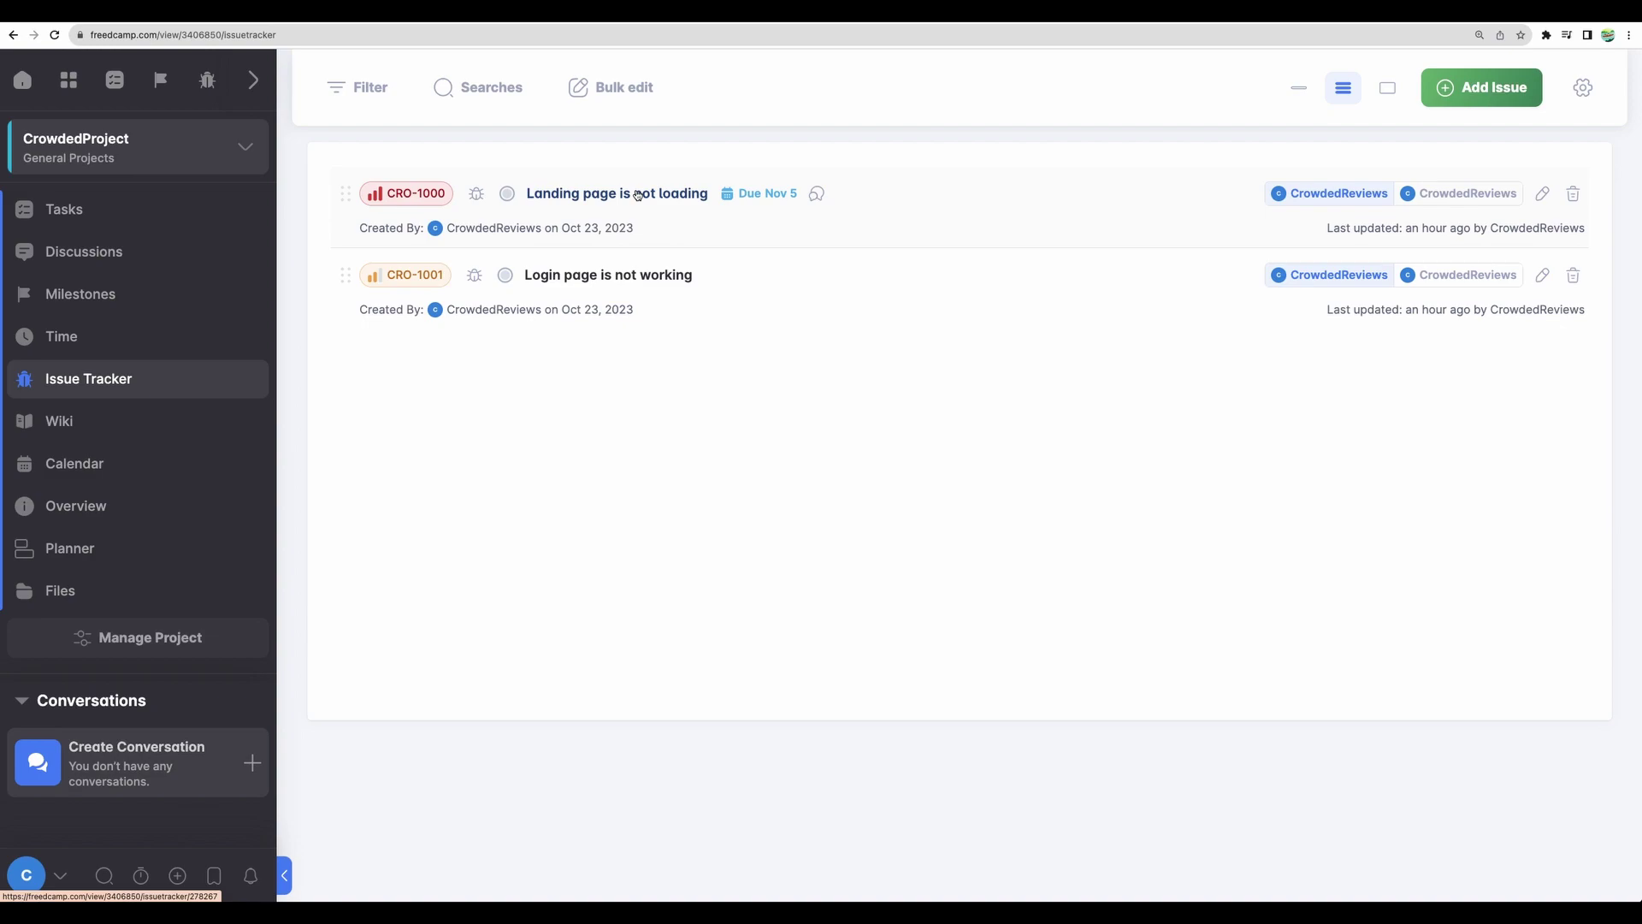
{"action": "left_click", "coordinate": [561, 190]}
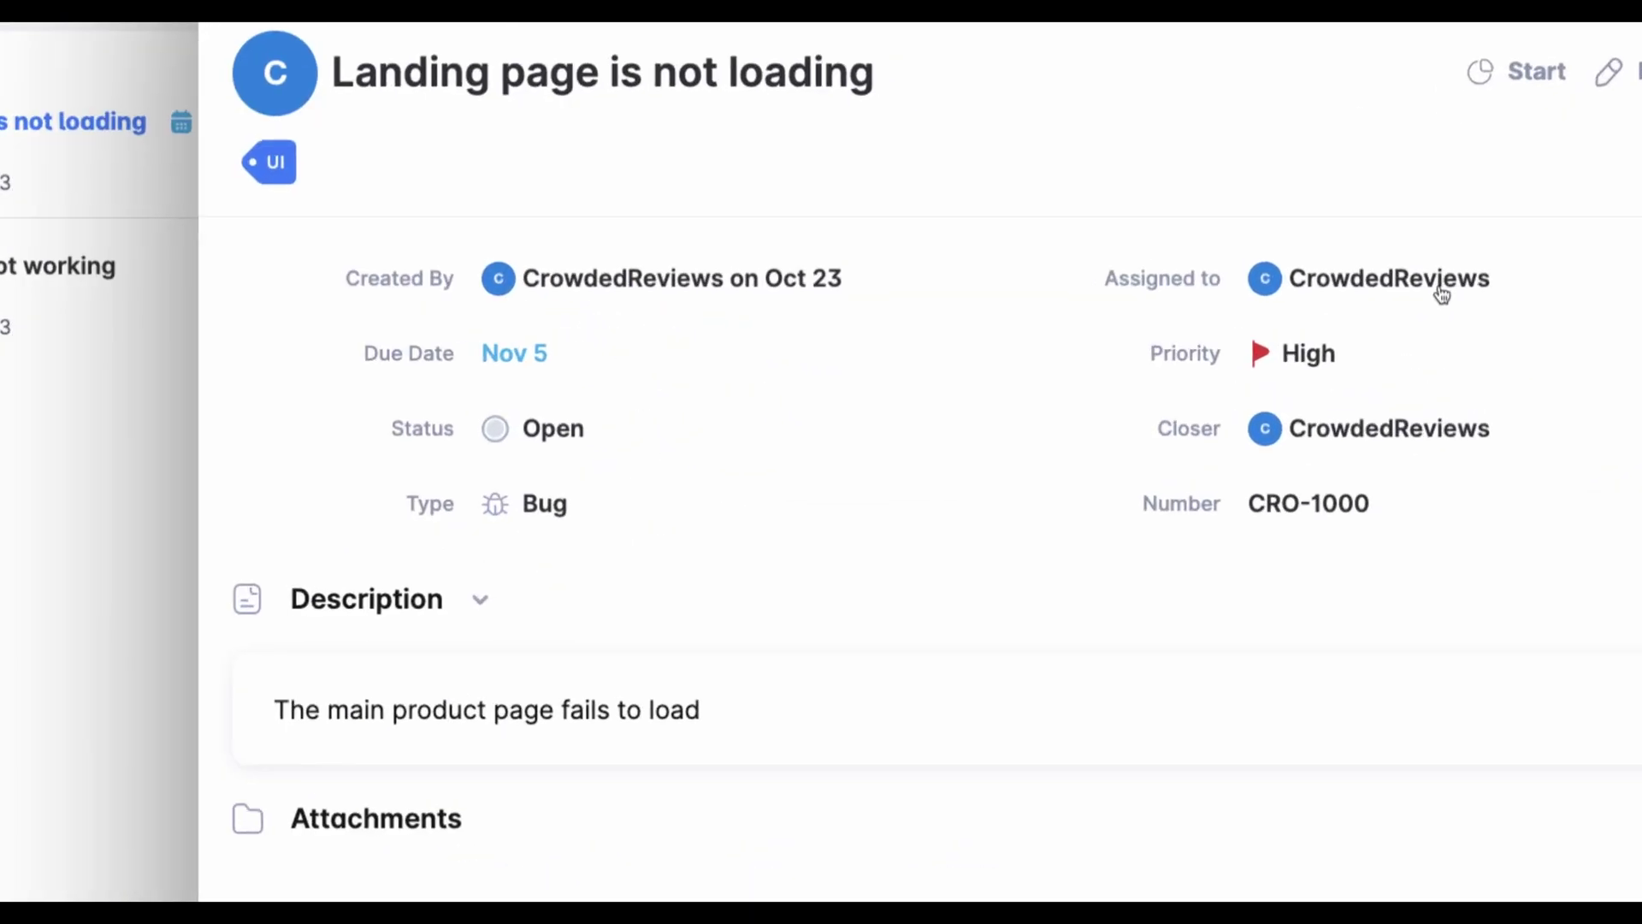
{"action": "left_click", "coordinate": [1302, 356]}
{"action": "left_click", "coordinate": [1304, 356]}
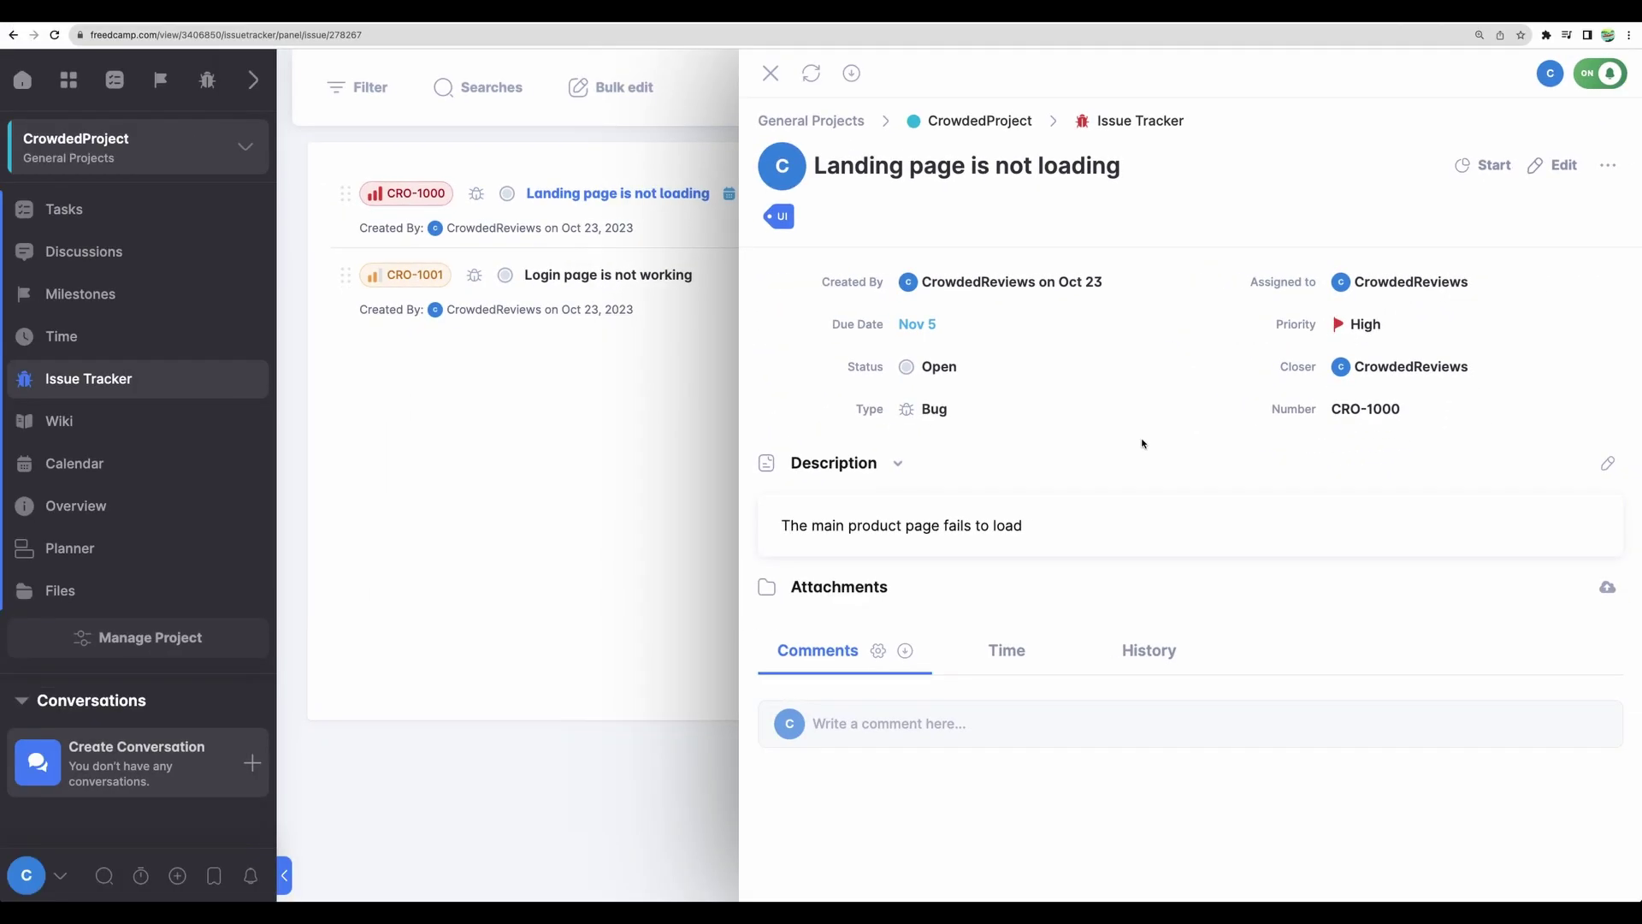
{"action": "left_click", "coordinate": [770, 72]}
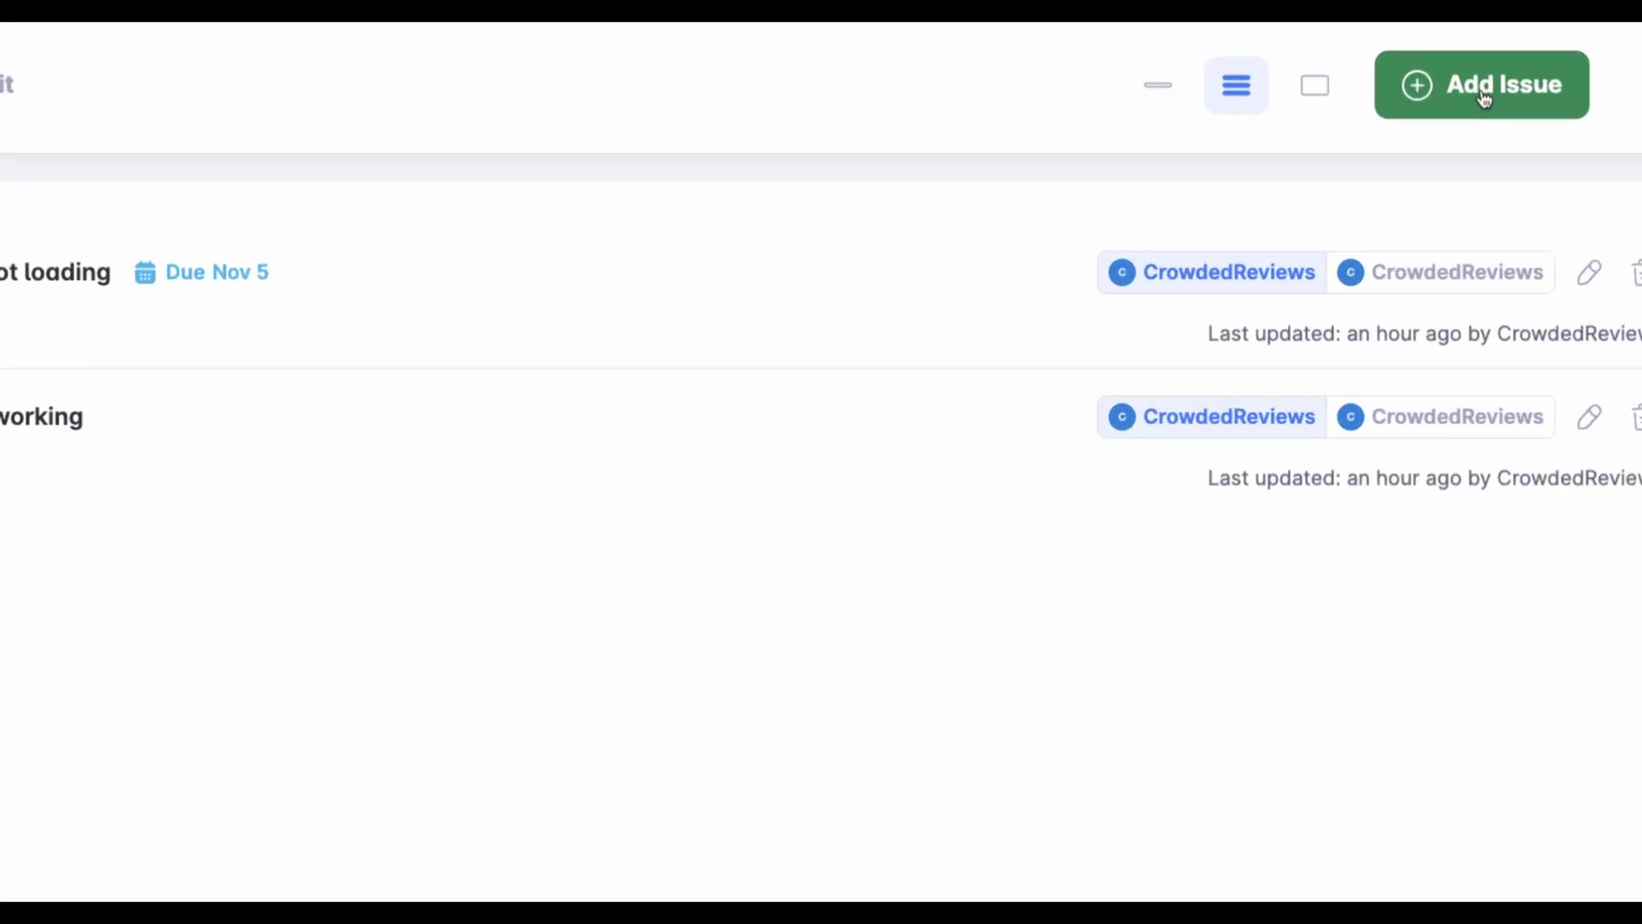
- Start a new issue titled 'Images are not loaded' with a short description
{"action": "left_click", "coordinate": [1484, 99]}
{"action": "type", "text": "Images are not lo"}
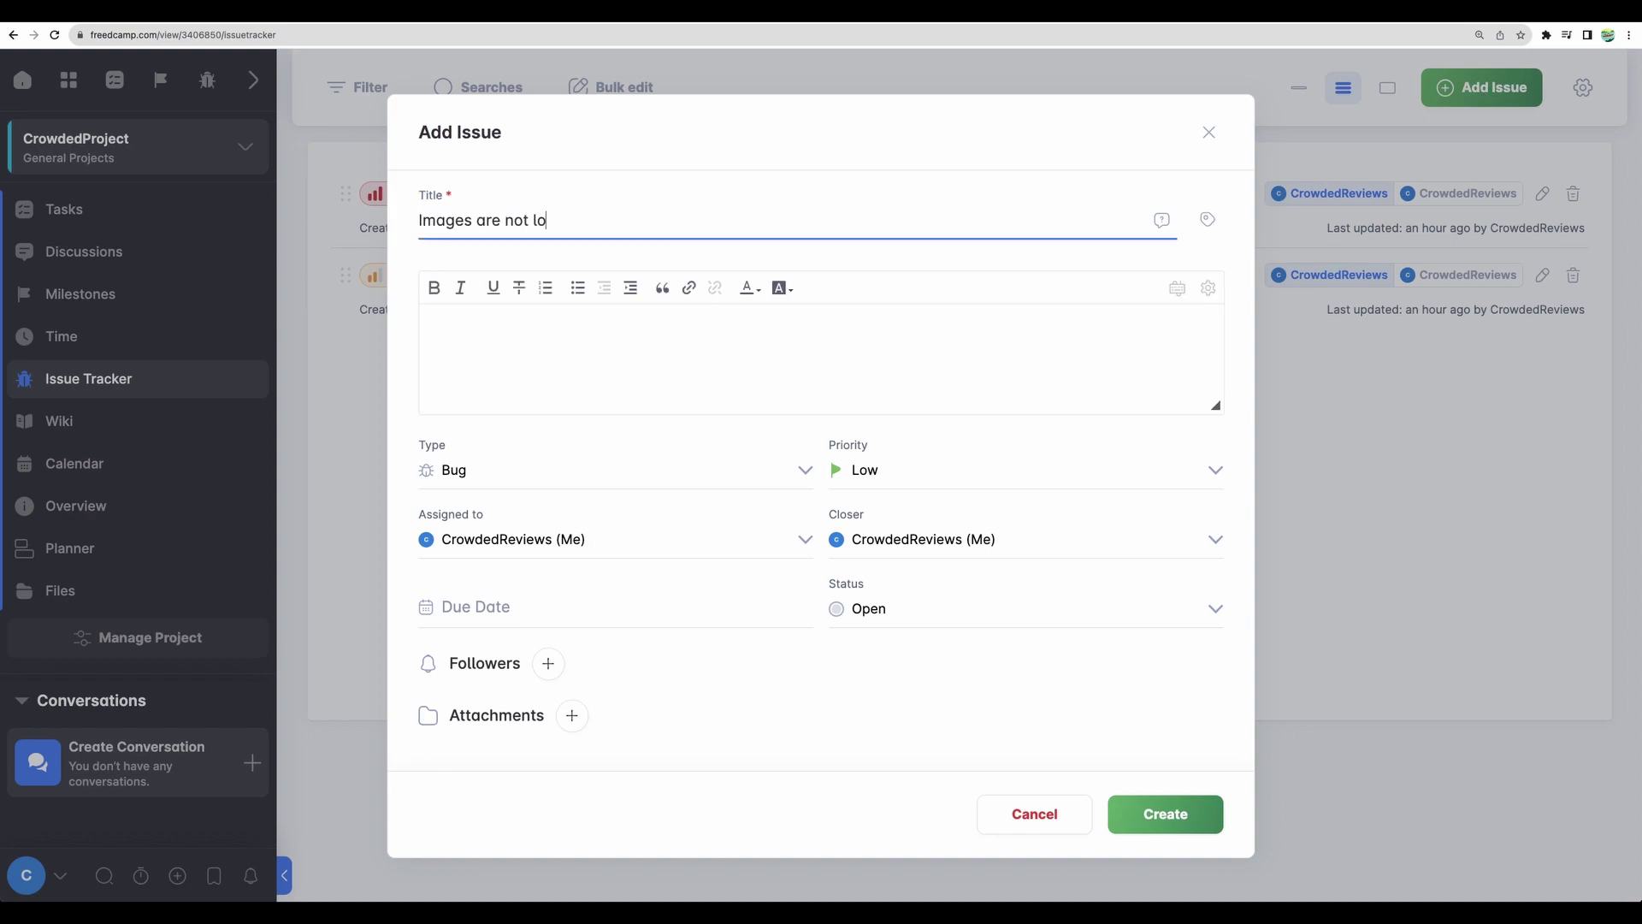
{"action": "type", "text": "aded"}
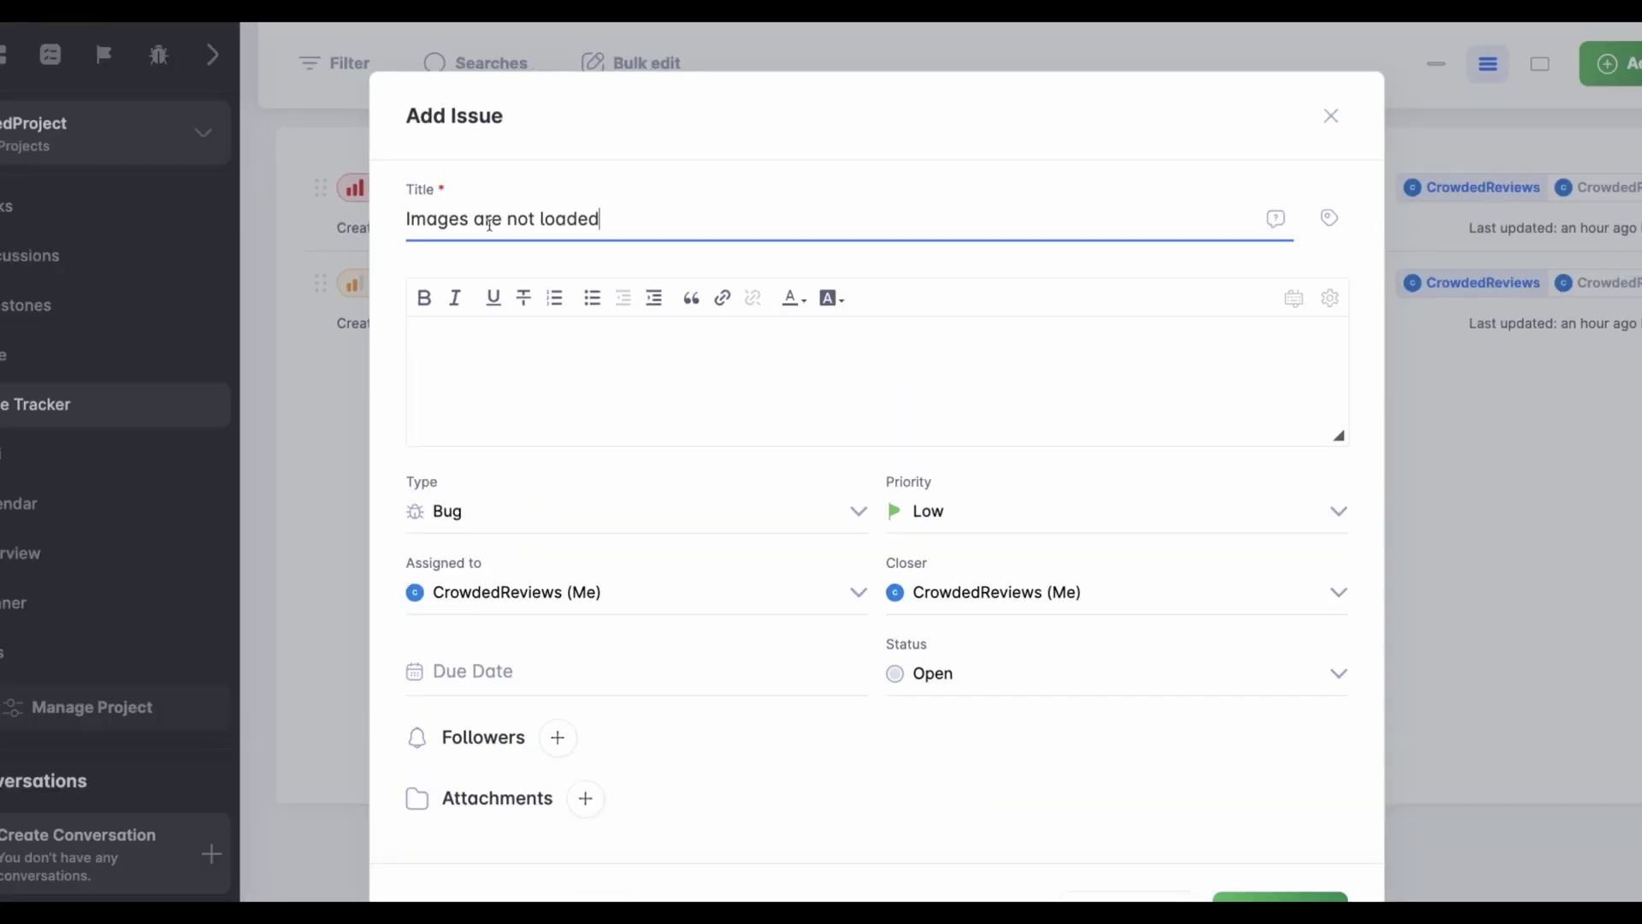
{"action": "left_click", "coordinate": [513, 334]}
{"action": "type", "text": "description"}
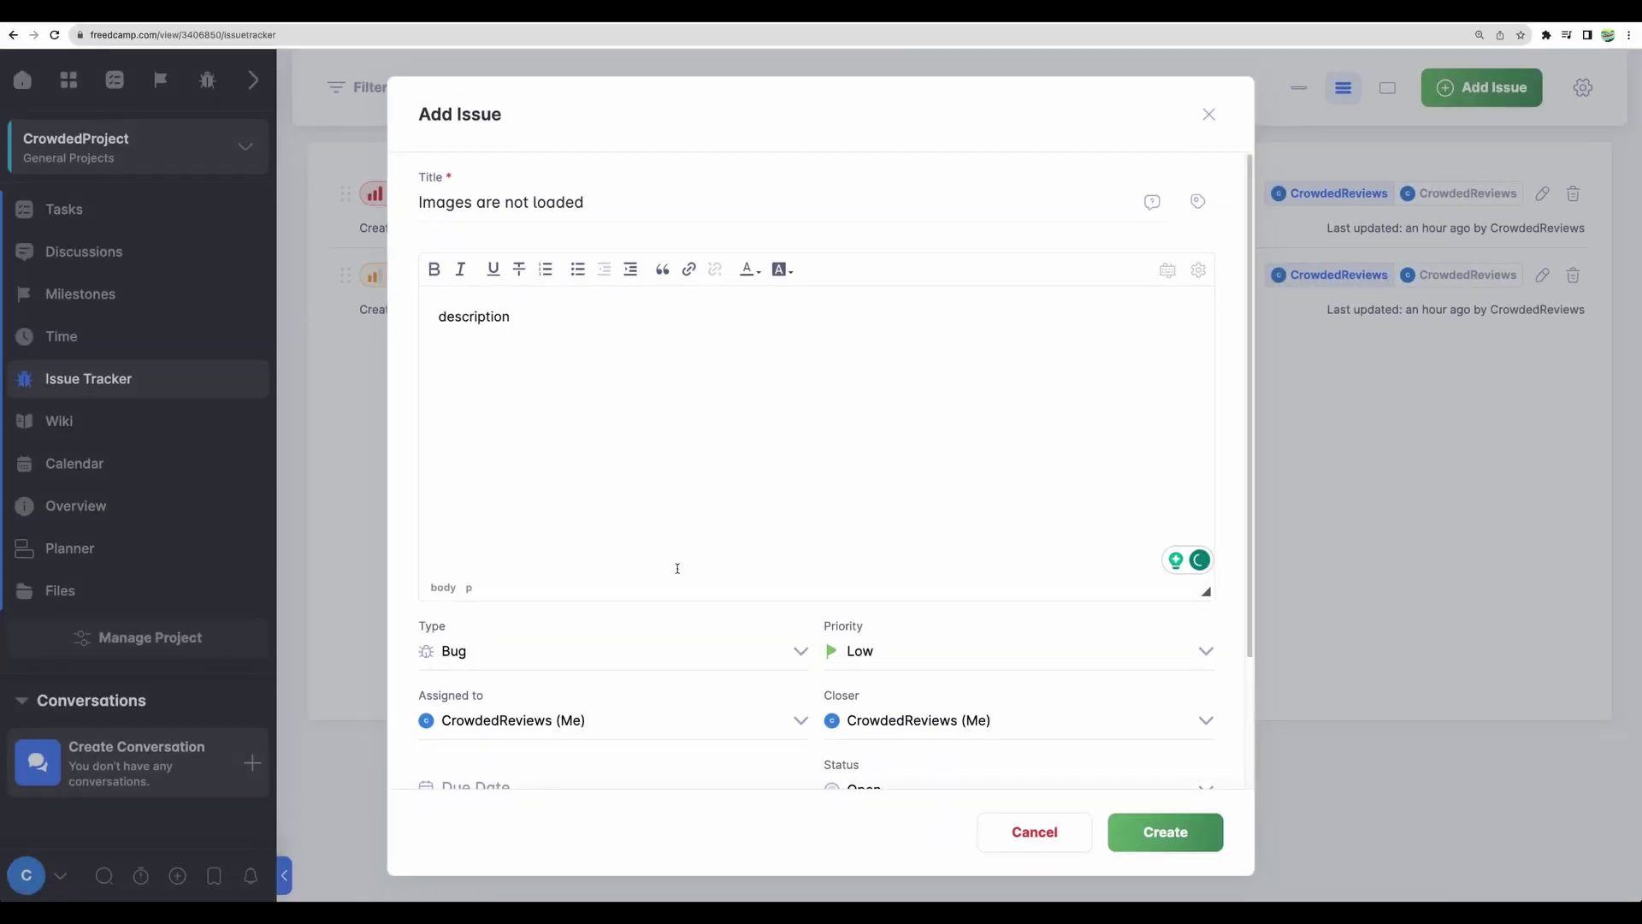
{"action": "scroll", "coordinate": [802, 761], "scroll_direction": "down", "scroll_amount": 2}
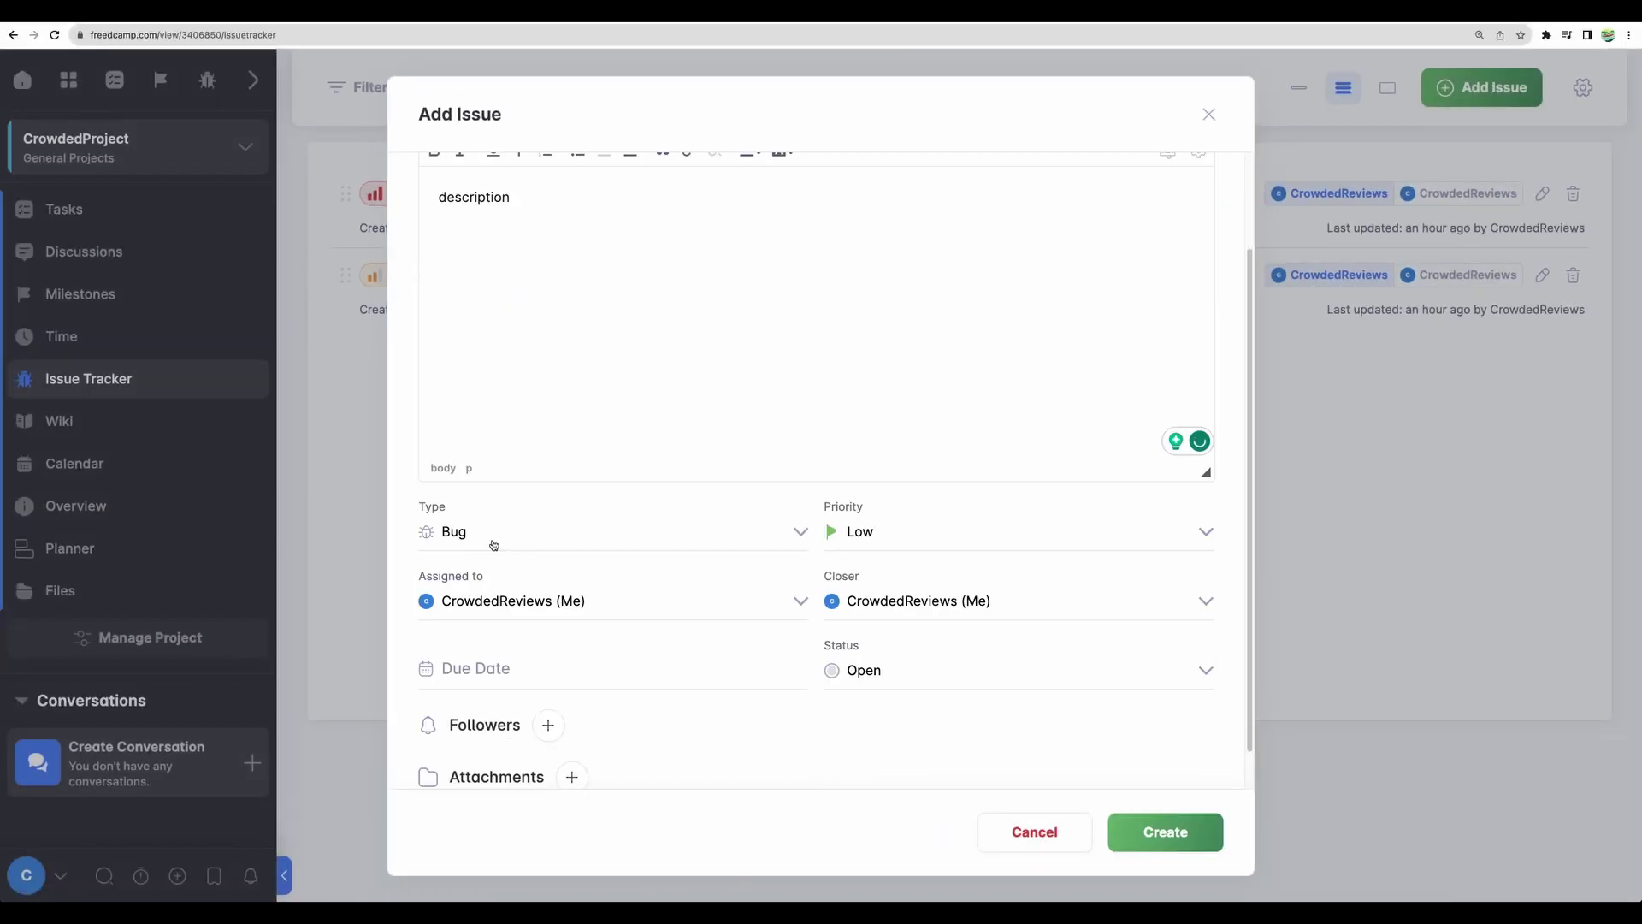
- Keep the issue type as Bug and set its due date to Oct 24, 2023
{"action": "left_click", "coordinate": [478, 703]}
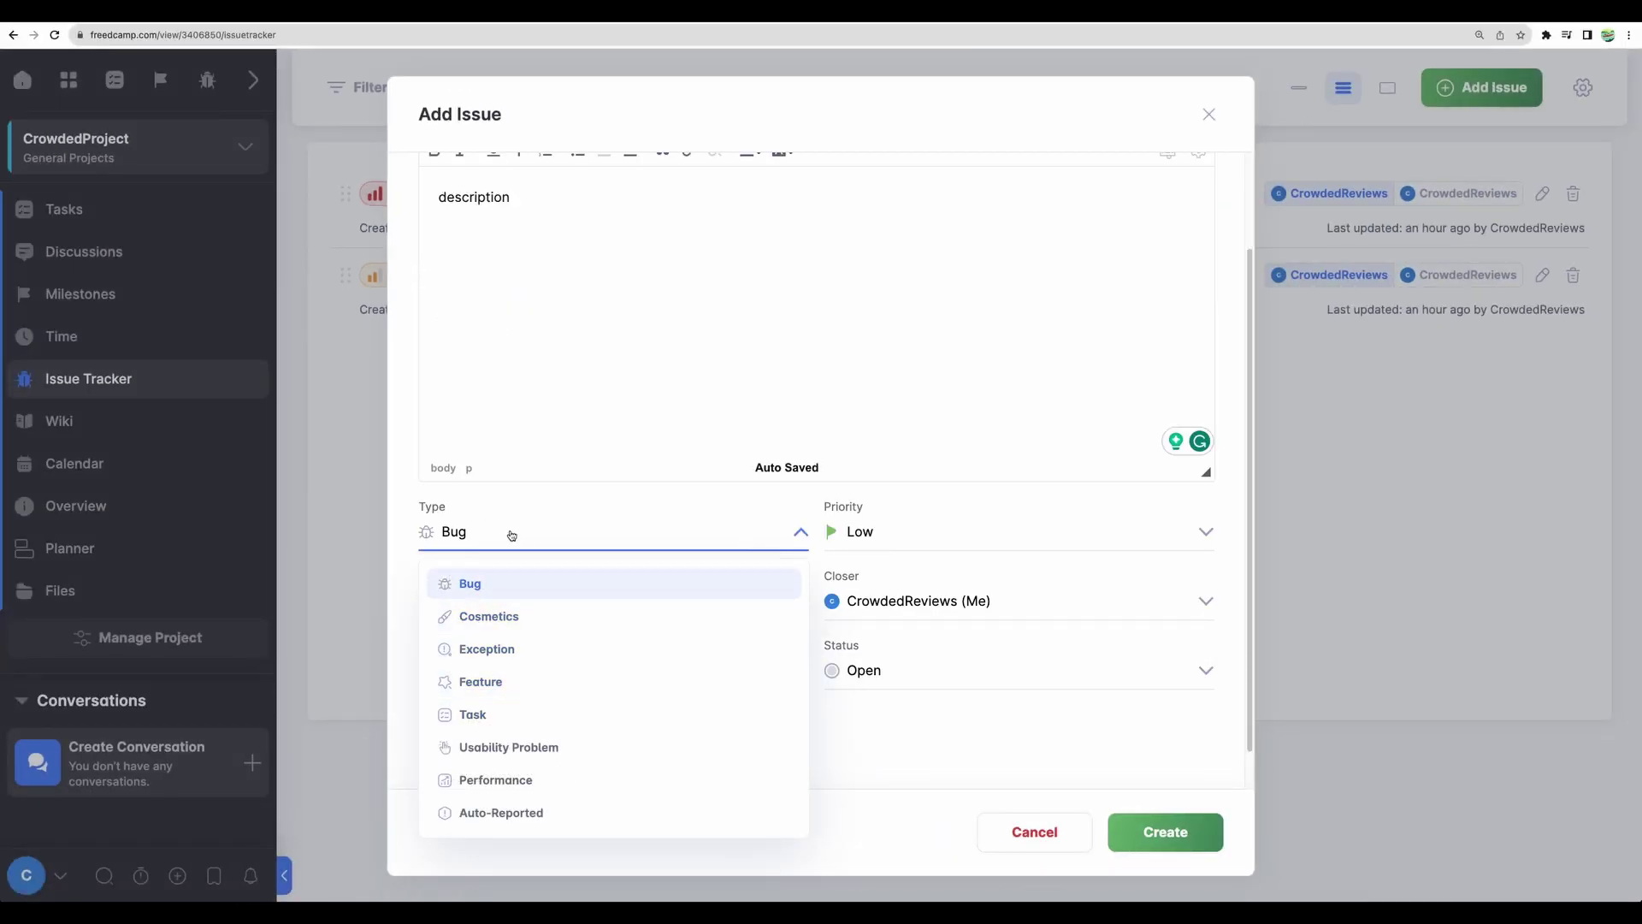
{"action": "left_click", "coordinate": [510, 531]}
{"action": "scroll", "coordinate": [513, 599], "scroll_direction": "down", "scroll_amount": 1}
{"action": "left_click", "coordinate": [513, 627]}
{"action": "left_click", "coordinate": [539, 486]}
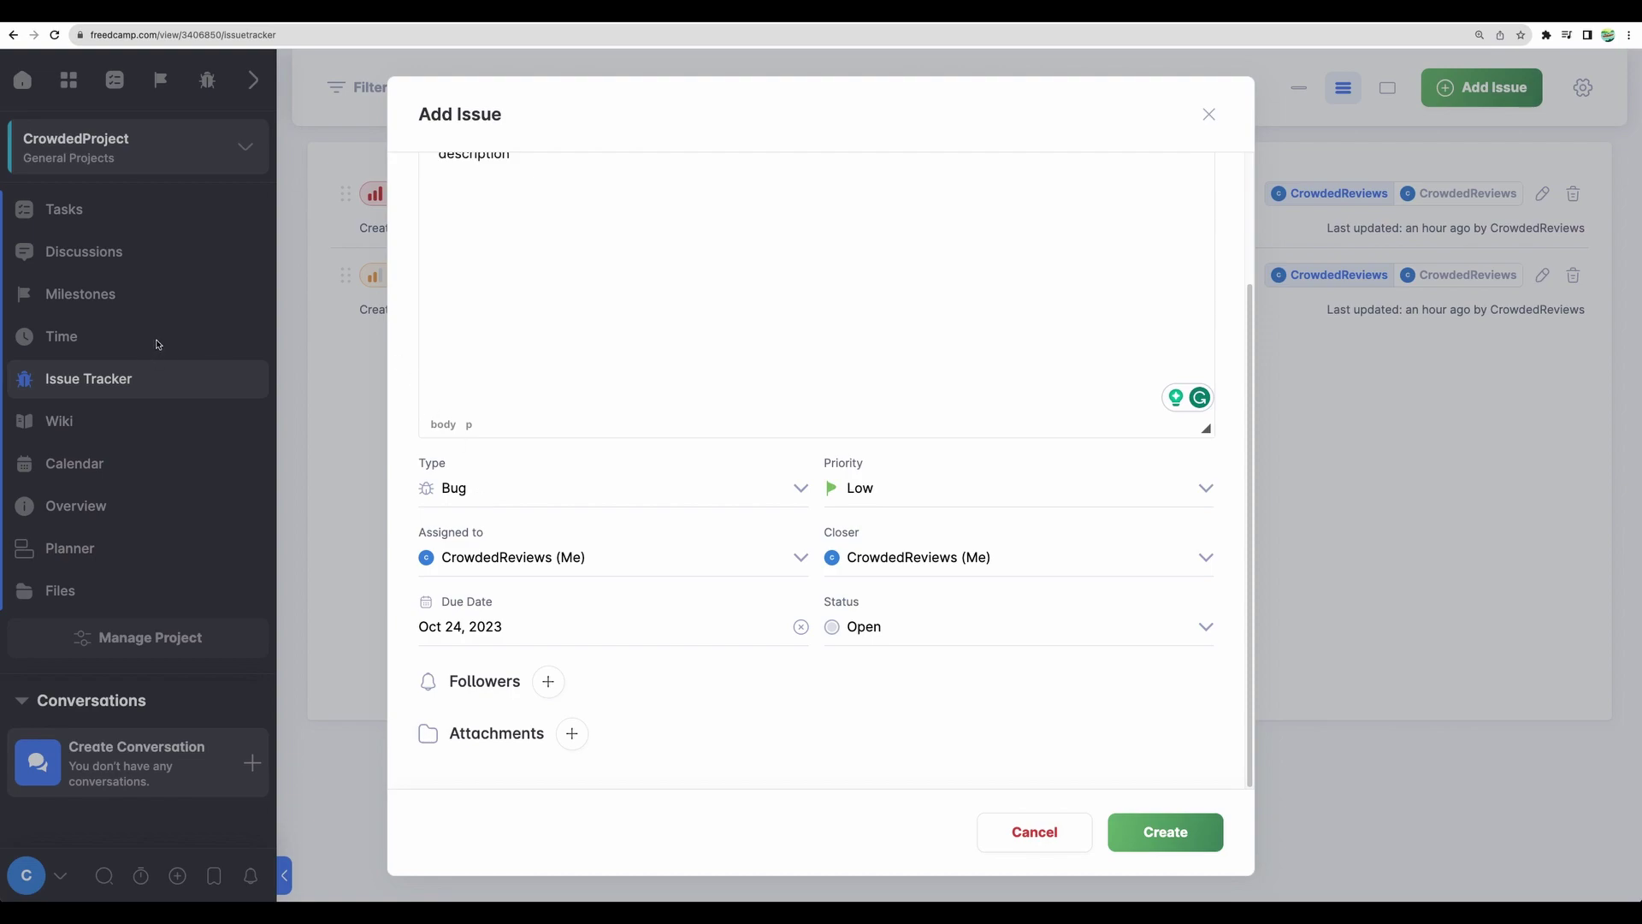
{"action": "scroll", "coordinate": [840, 593], "scroll_direction": "up", "scroll_amount": 1}
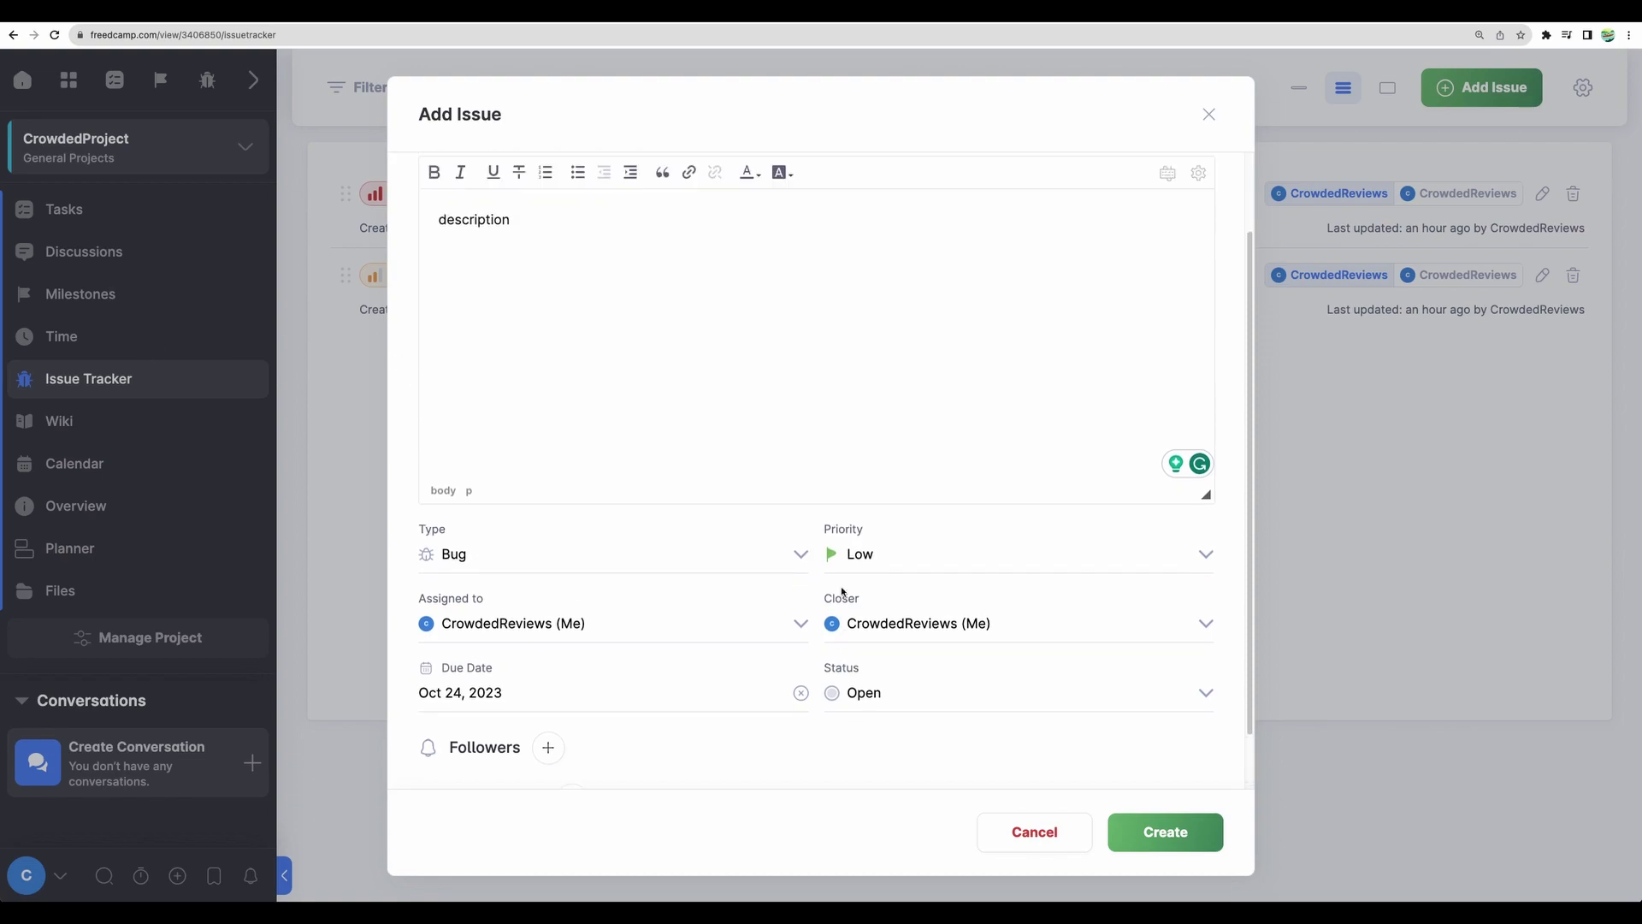
{"action": "scroll", "coordinate": [804, 573], "scroll_direction": "down", "scroll_amount": 1}
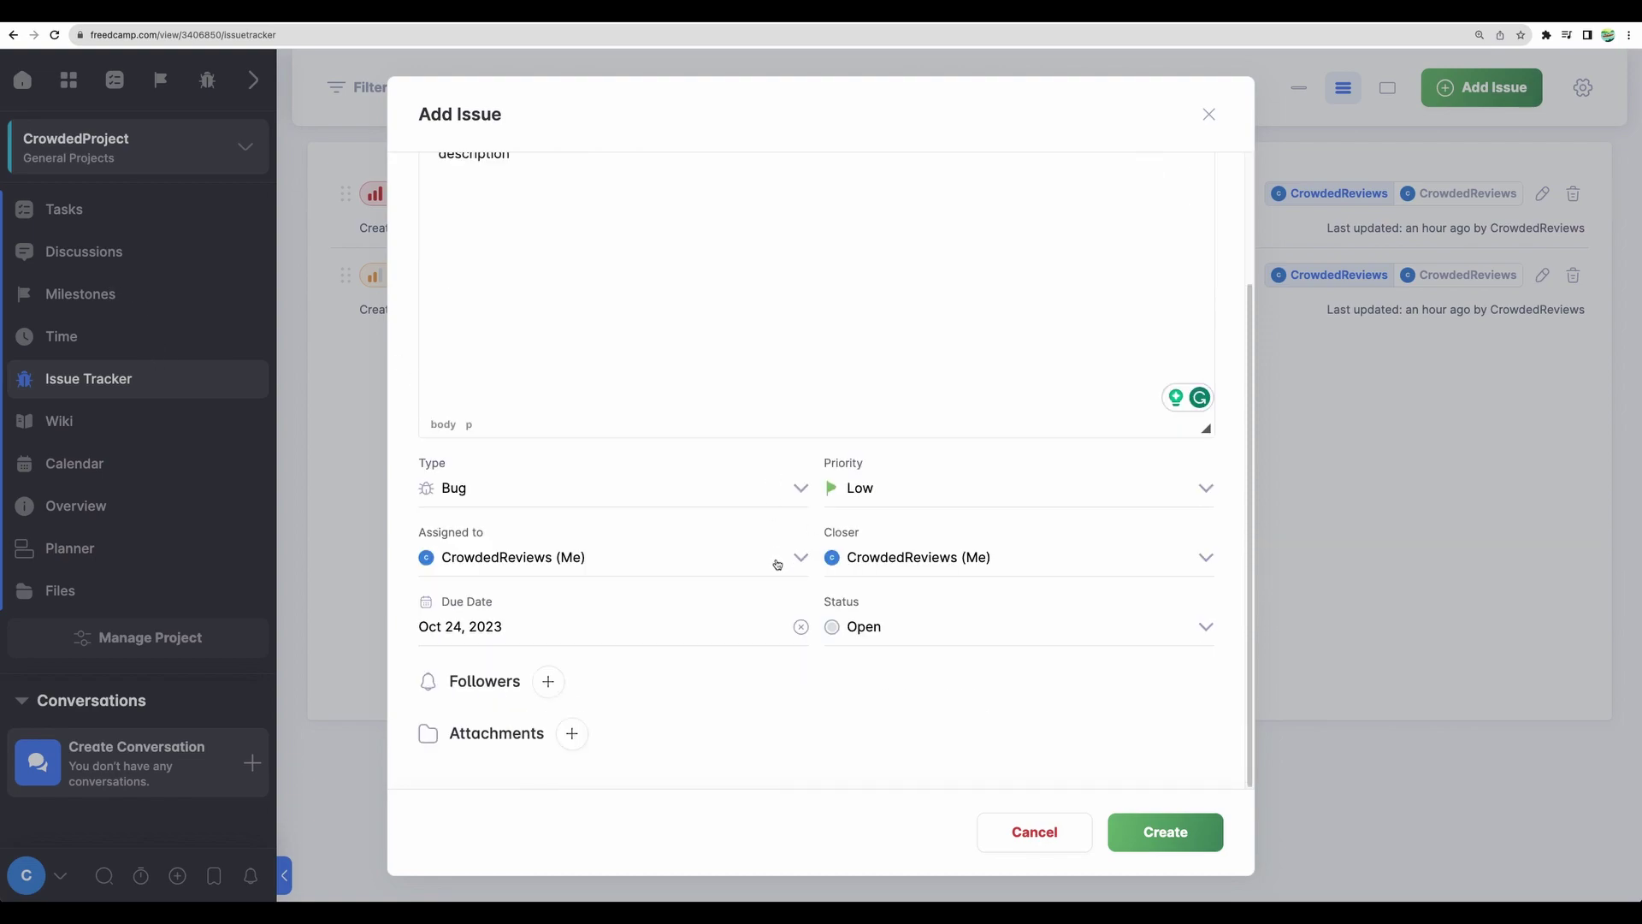
{"action": "scroll", "coordinate": [770, 556], "scroll_direction": "up", "scroll_amount": 2}
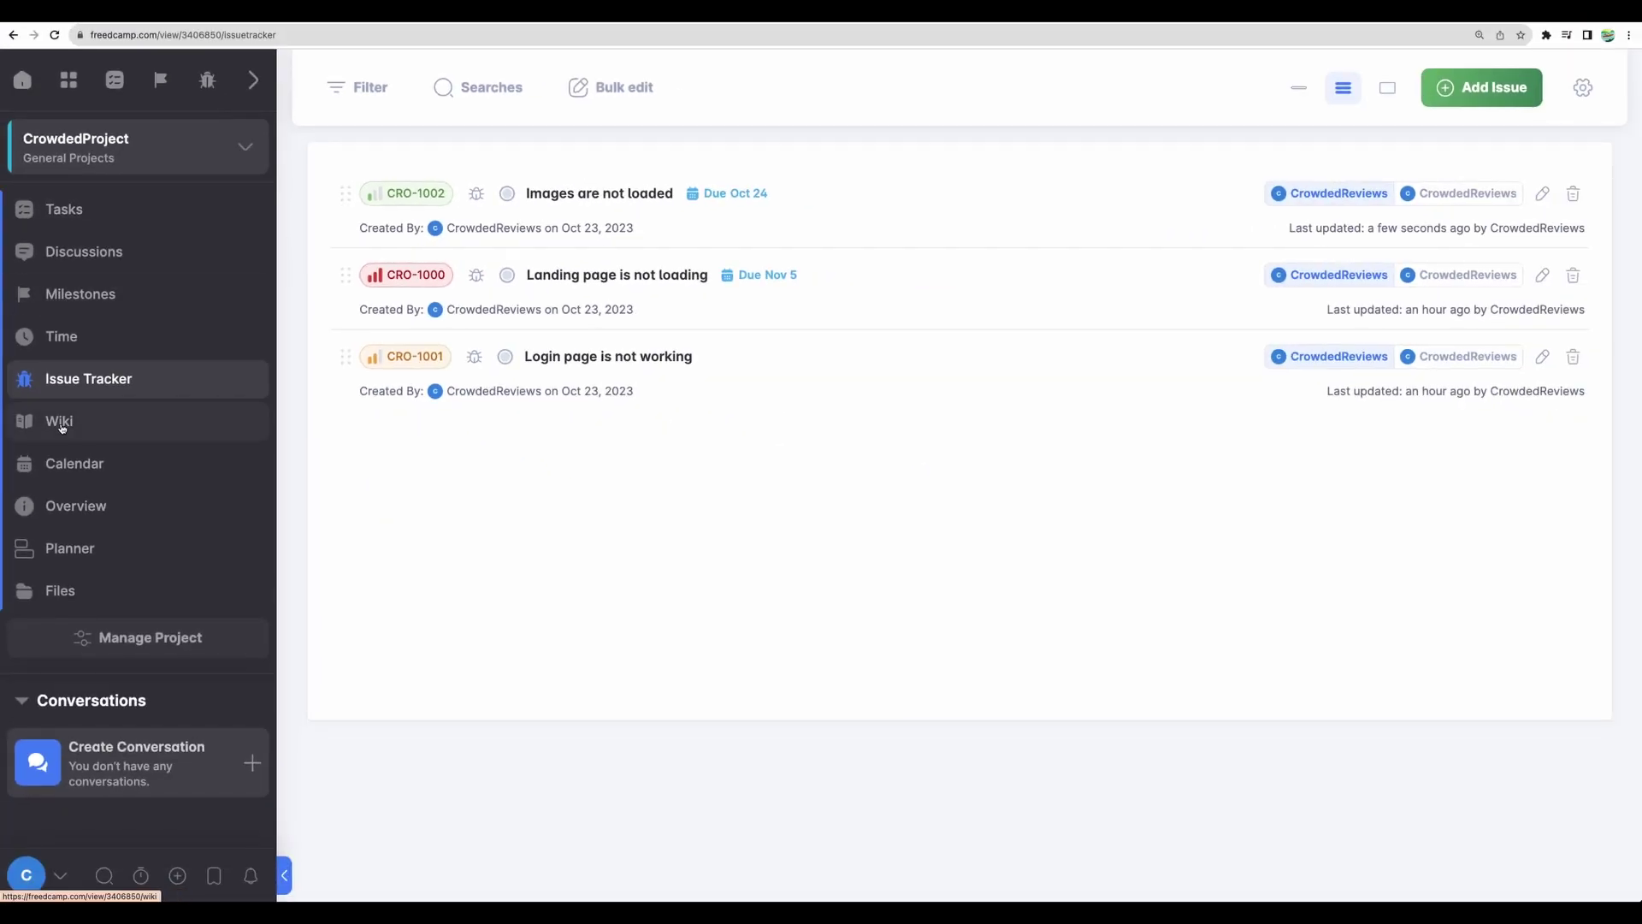
{"action": "left_click", "coordinate": [109, 432]}
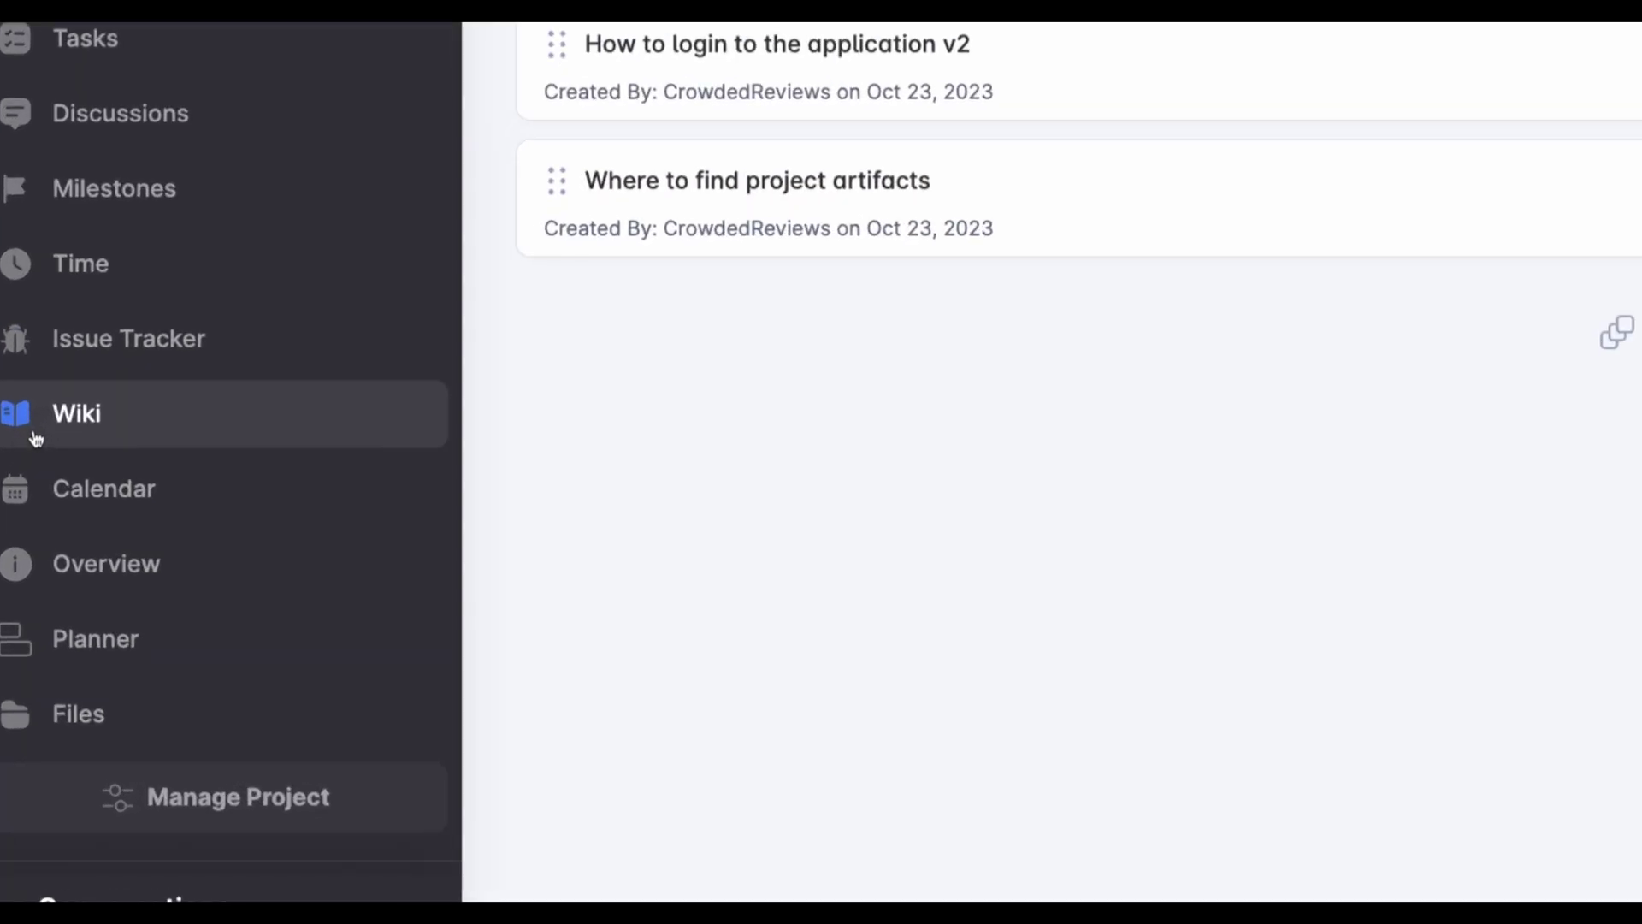
- After glancing at 'How to login to the application v2', add wiki page 'How to log as anonymous user'
{"action": "left_click", "coordinate": [1199, 80]}
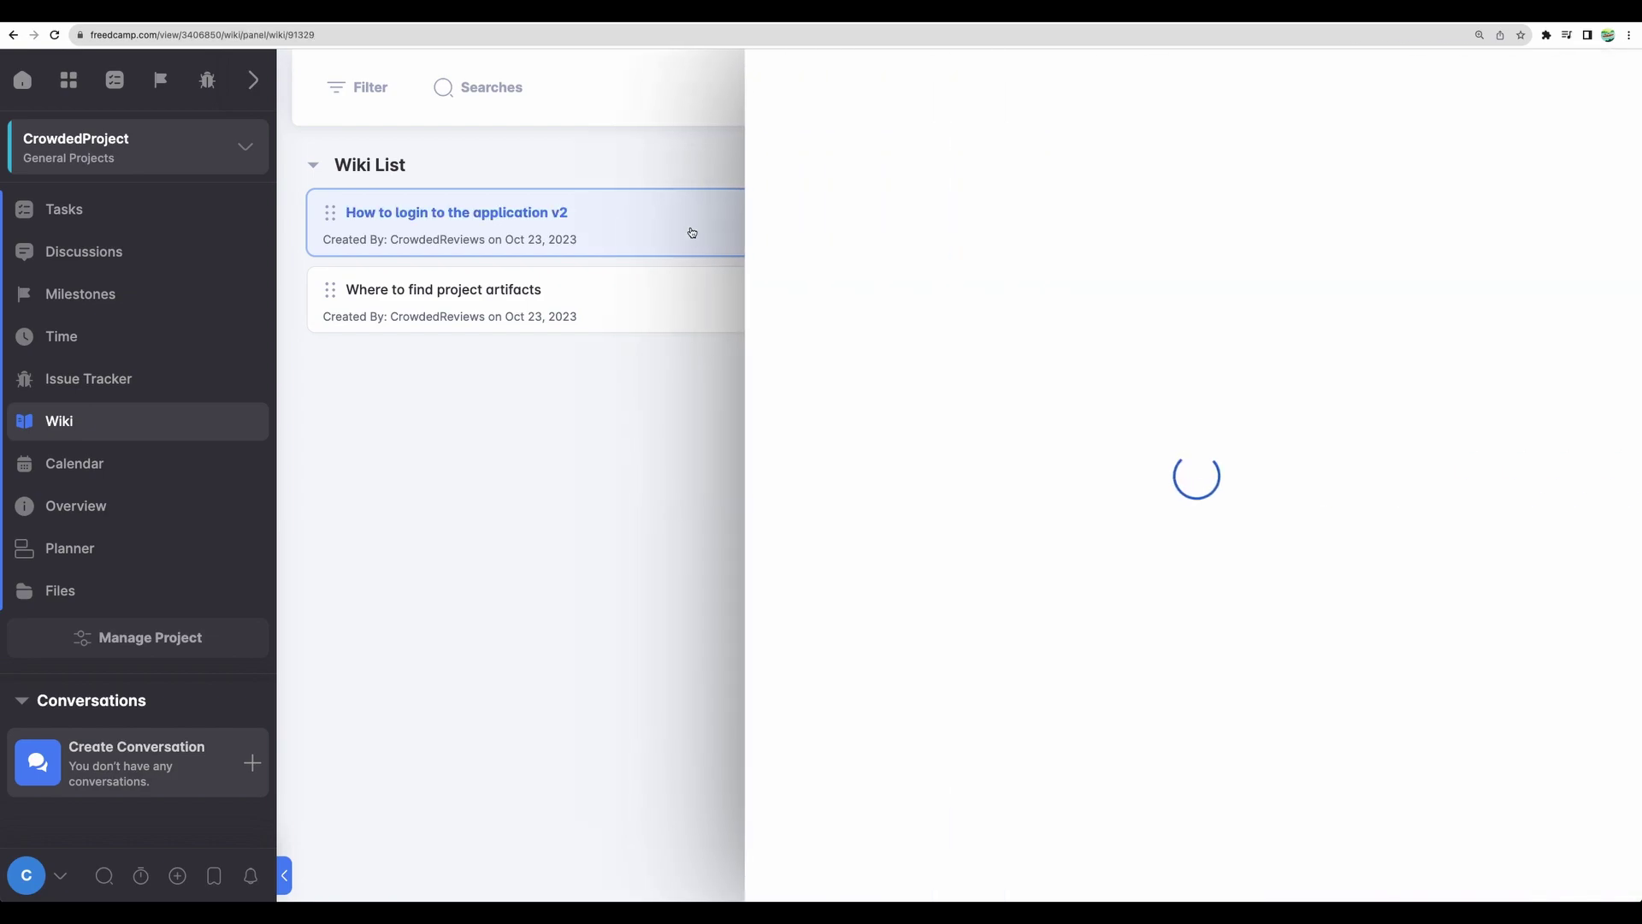
{"action": "left_click", "coordinate": [769, 75]}
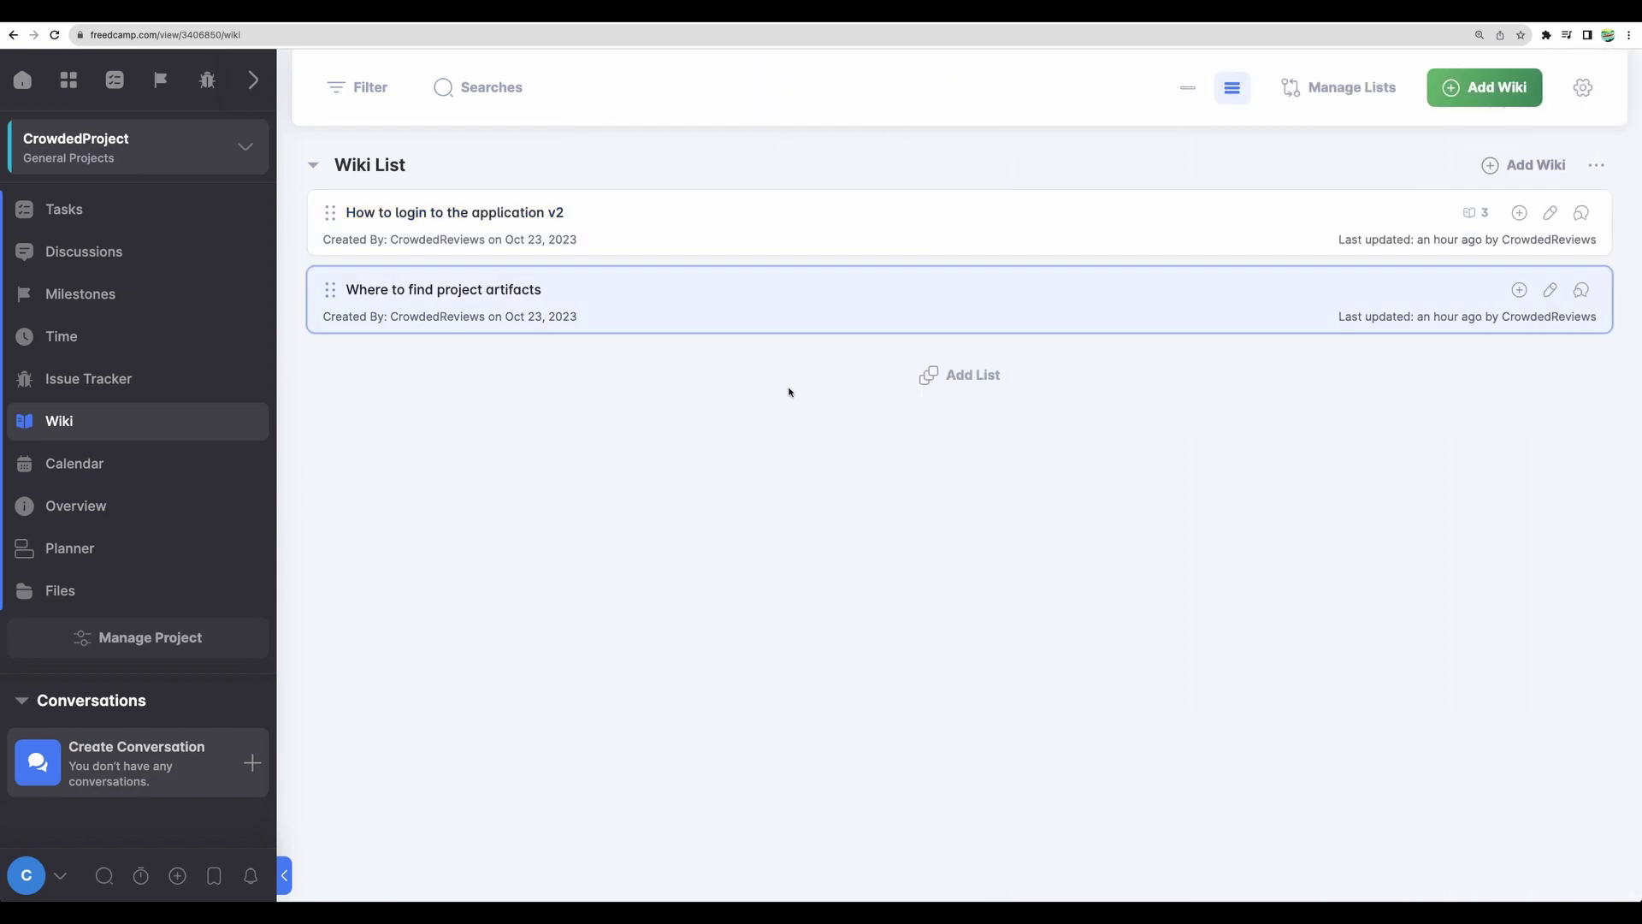
{"action": "left_click", "coordinate": [1526, 165]}
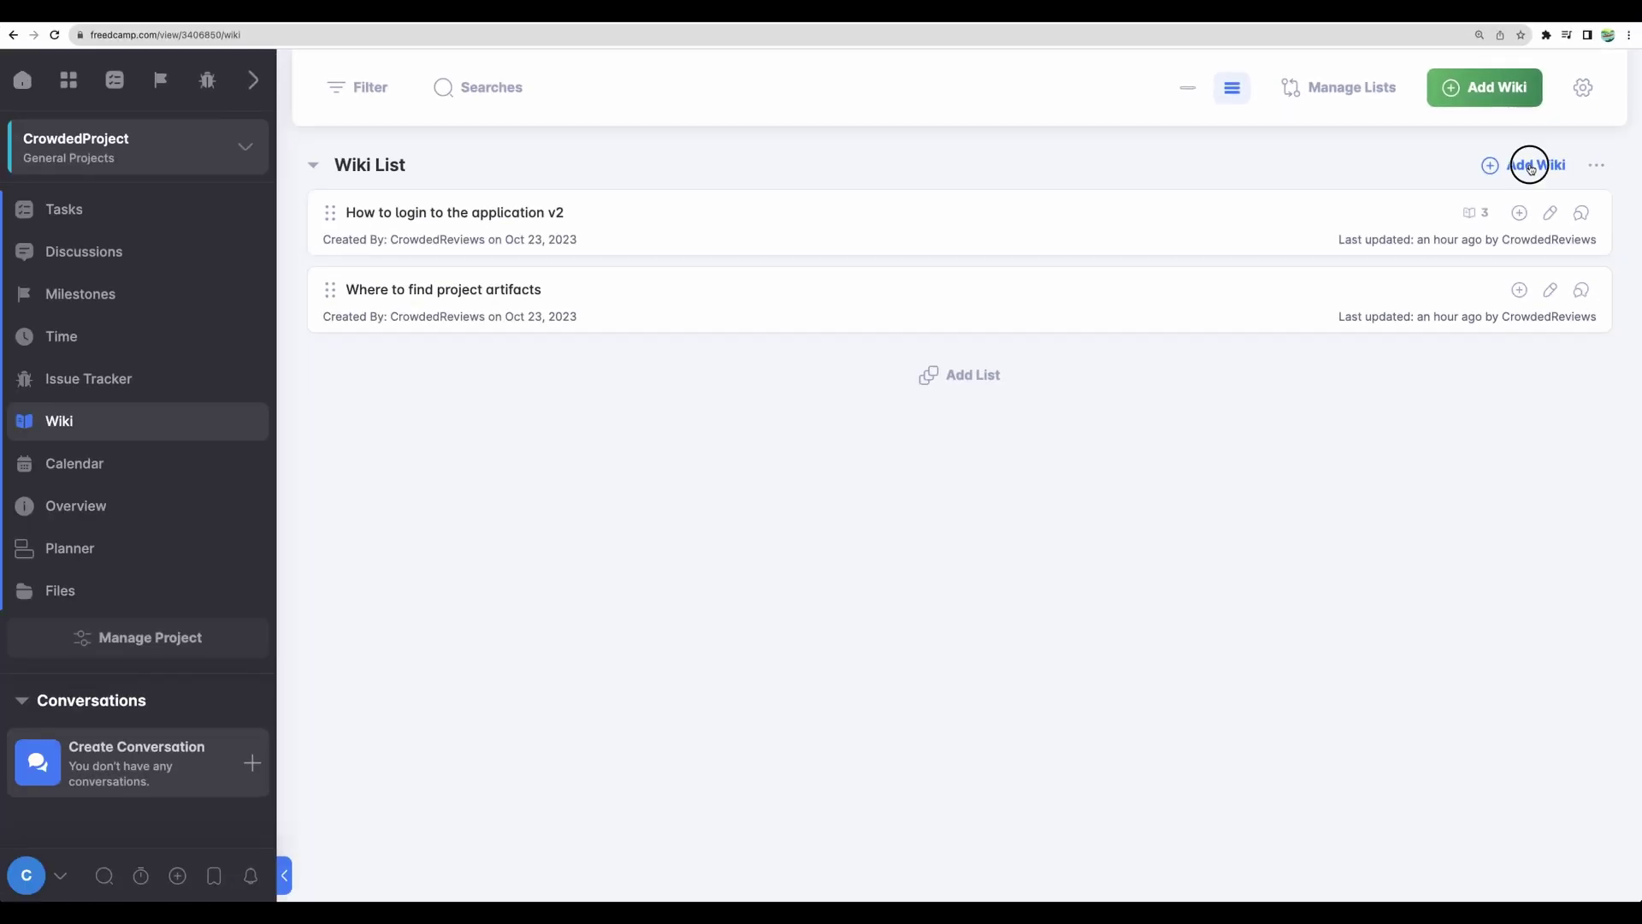
{"action": "type", "text": "How to log as anonymous user"}
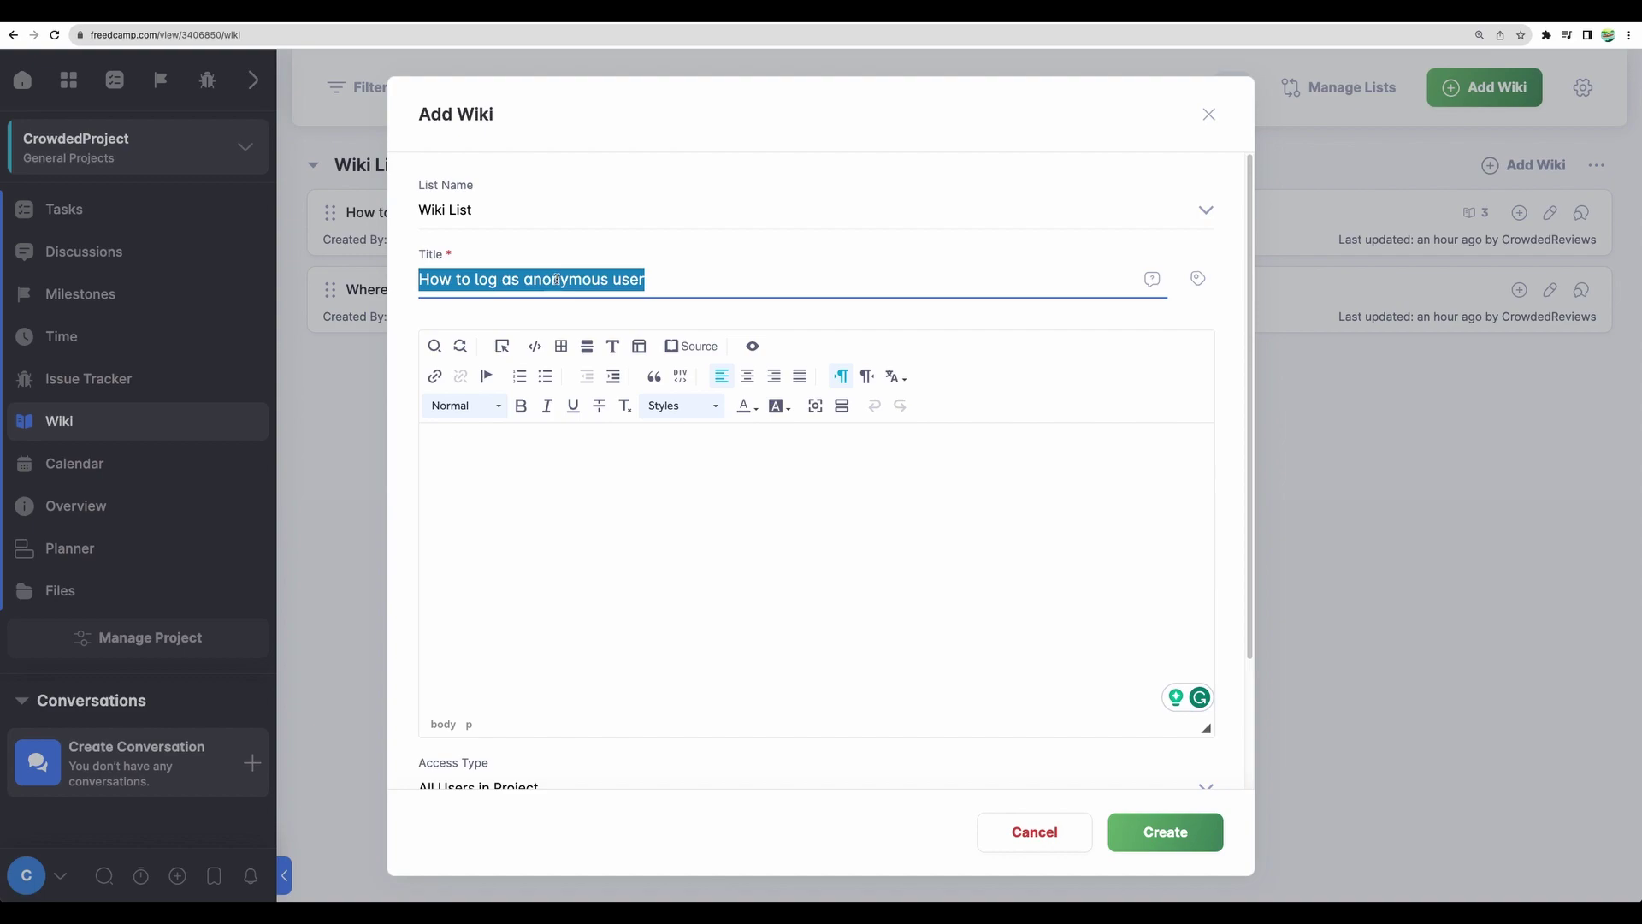
{"action": "left_click", "coordinate": [573, 464]}
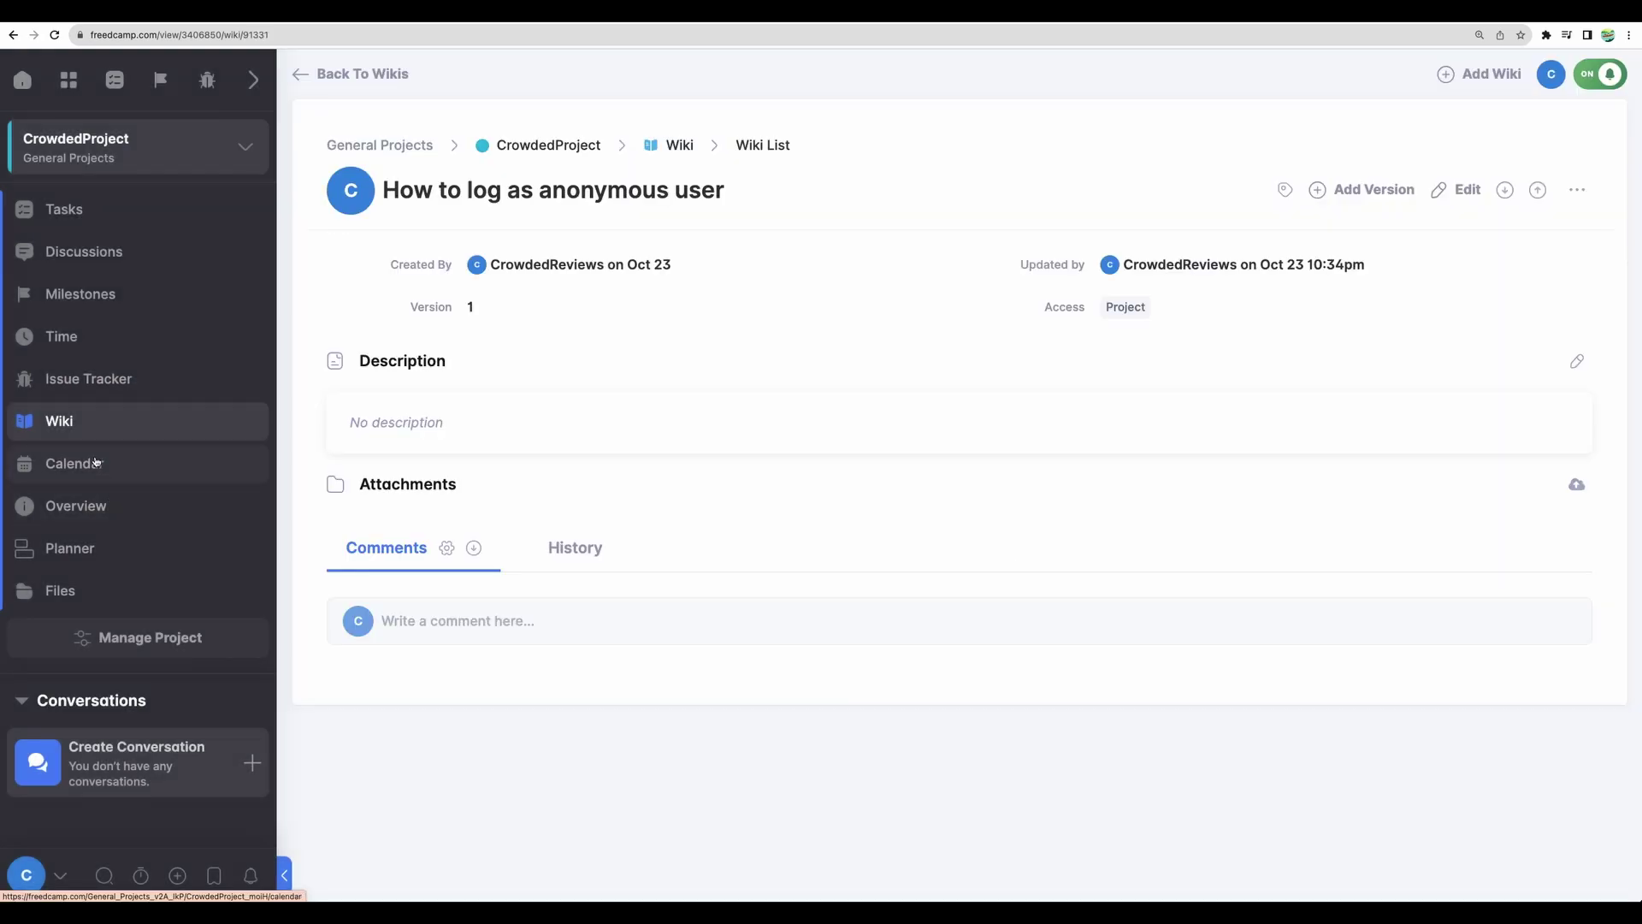
- View the Offline team building event, then switch the calendar through Day, Week and Agenda views
{"action": "left_click", "coordinate": [25, 478]}
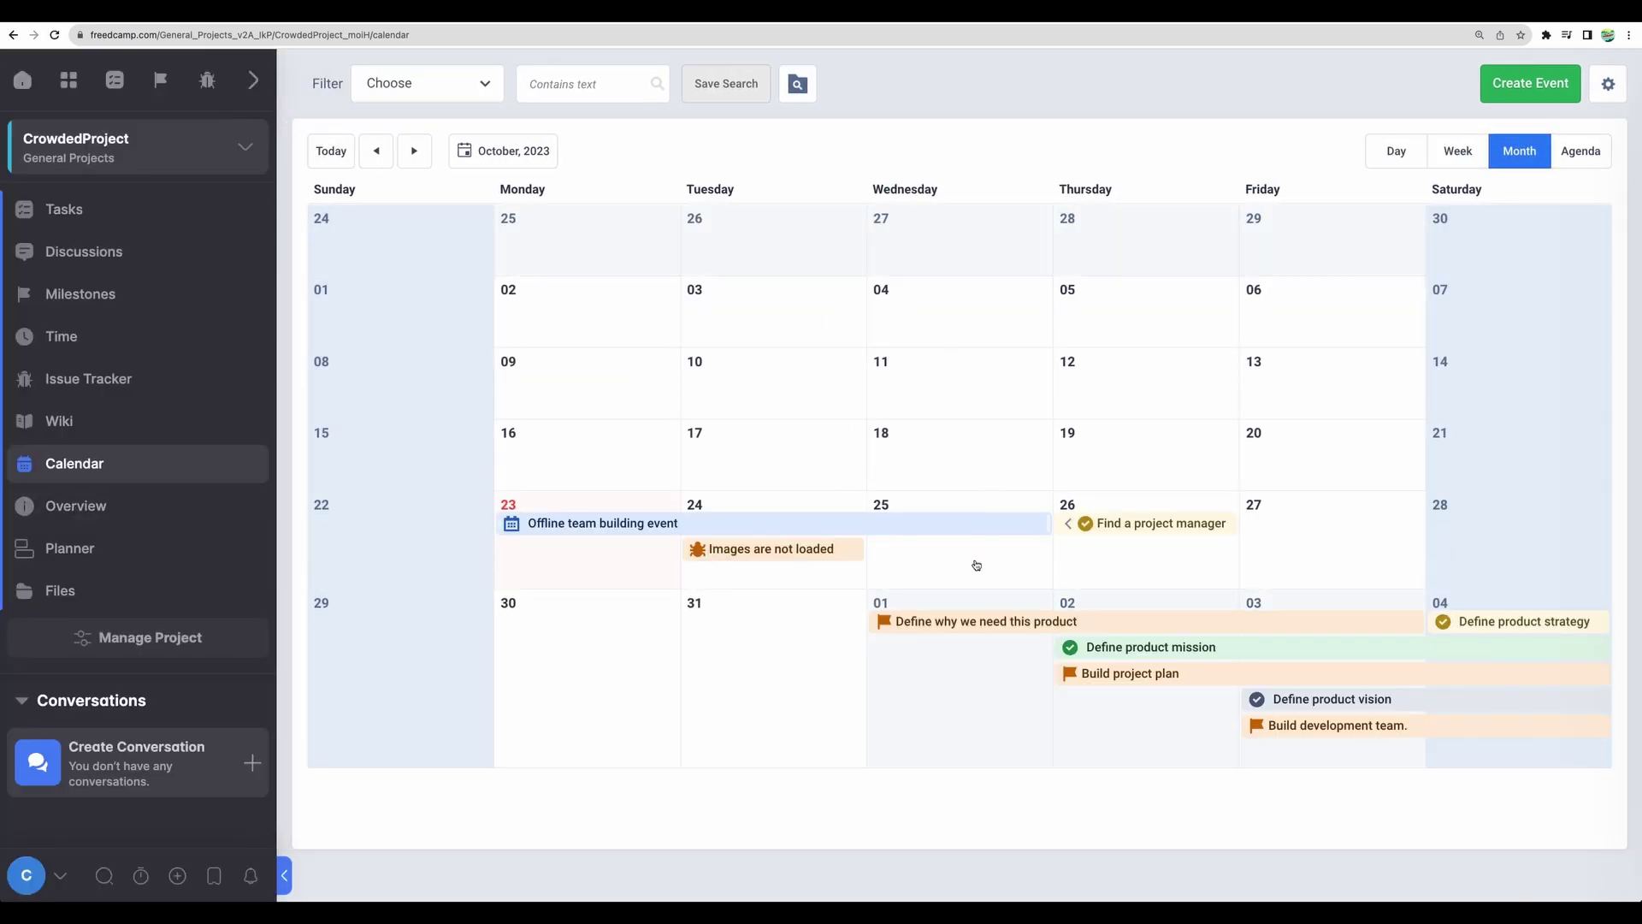
{"action": "left_click", "coordinate": [548, 528]}
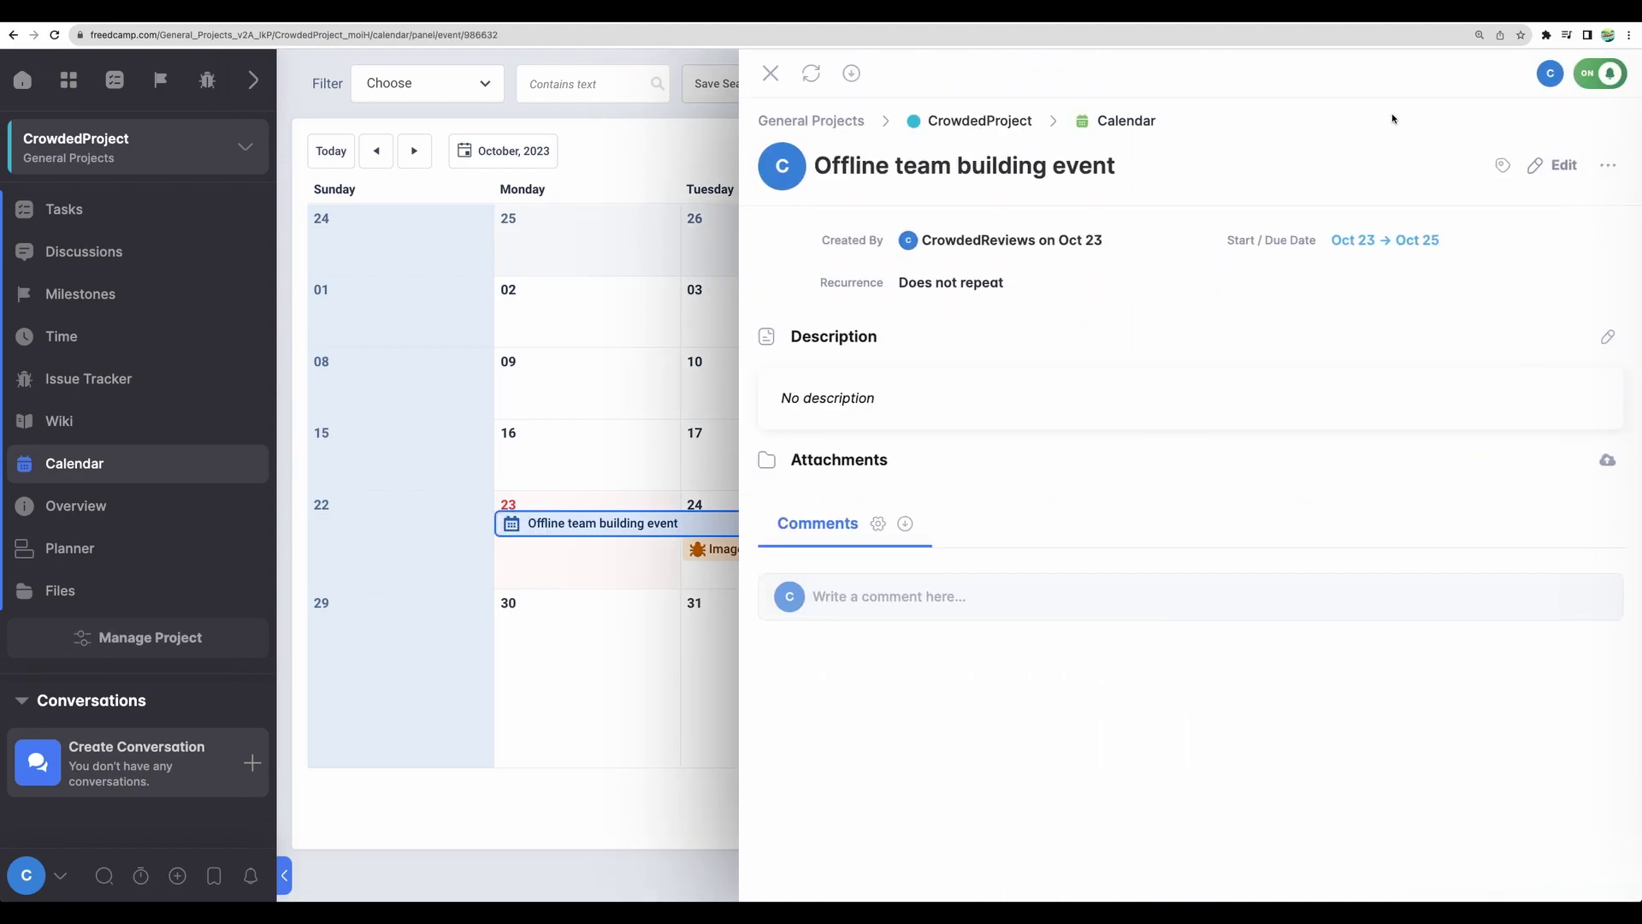
{"action": "left_click", "coordinate": [771, 73]}
{"action": "left_click", "coordinate": [1407, 159]}
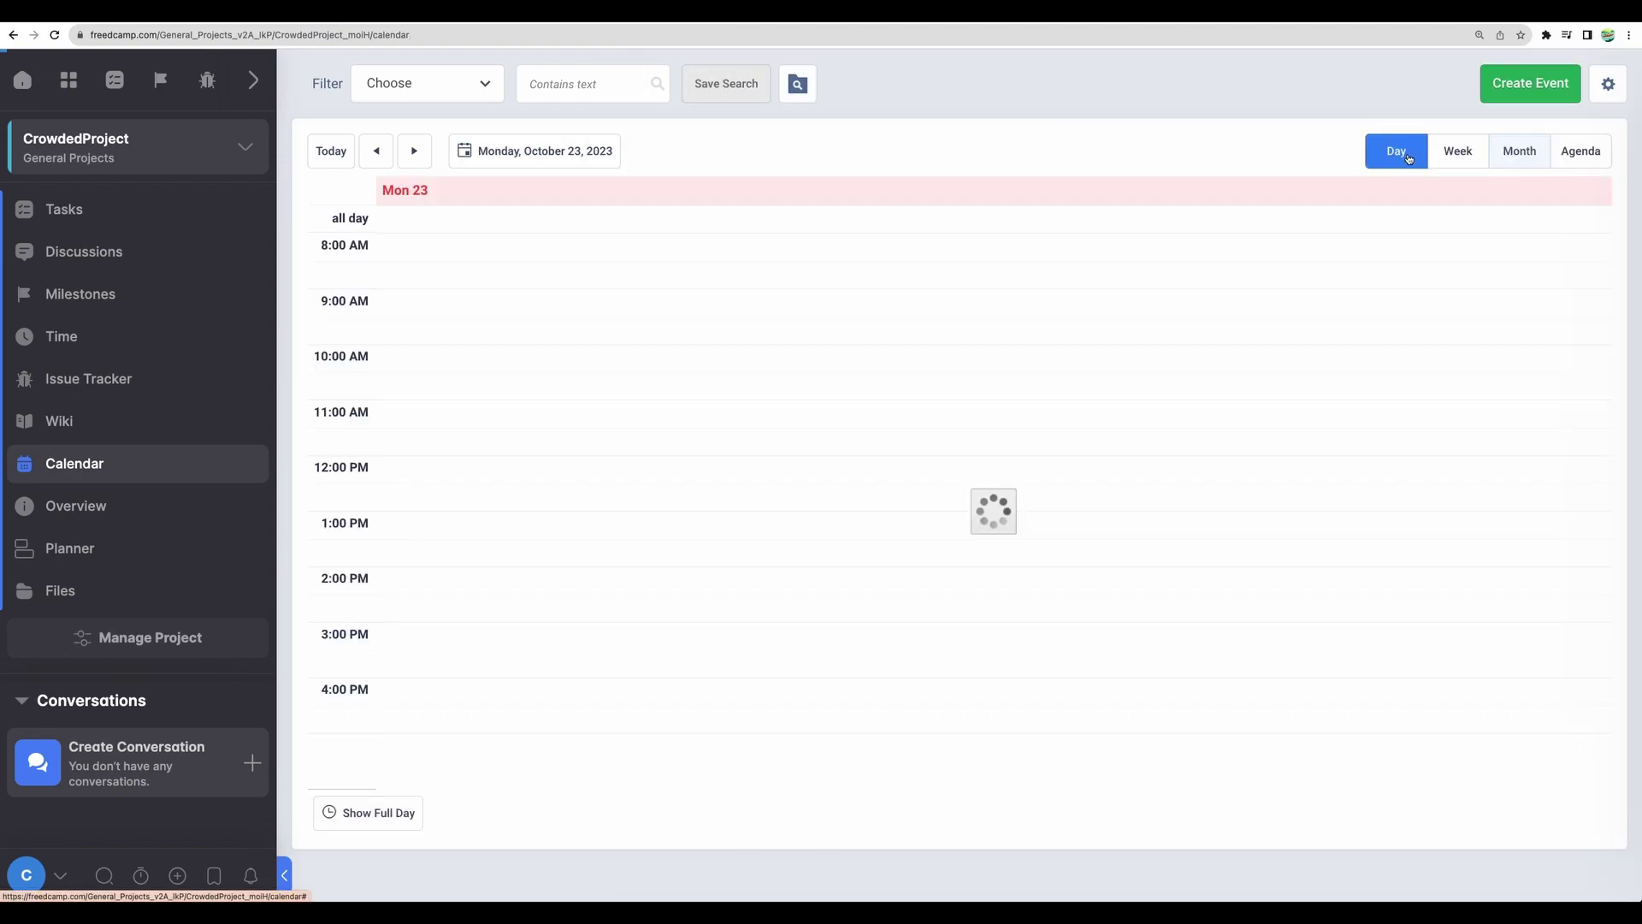
{"action": "left_click", "coordinate": [1459, 155]}
{"action": "left_click", "coordinate": [1570, 159]}
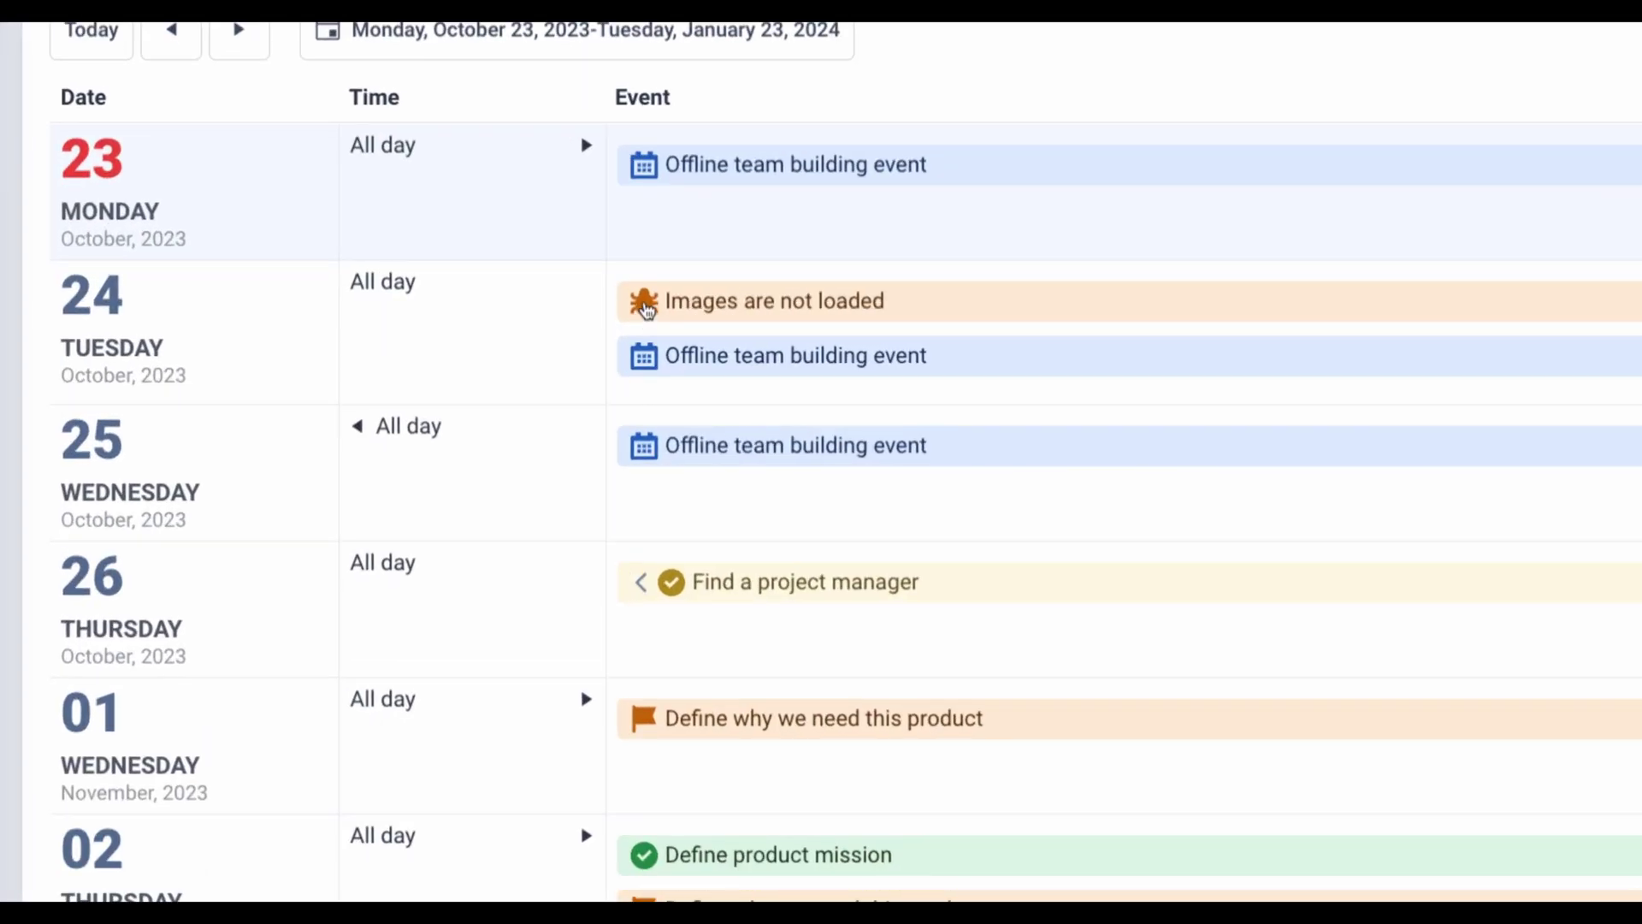
- Copy a shareable link to the calendar from its settings
{"action": "mouse_move", "coordinate": [647, 306]}
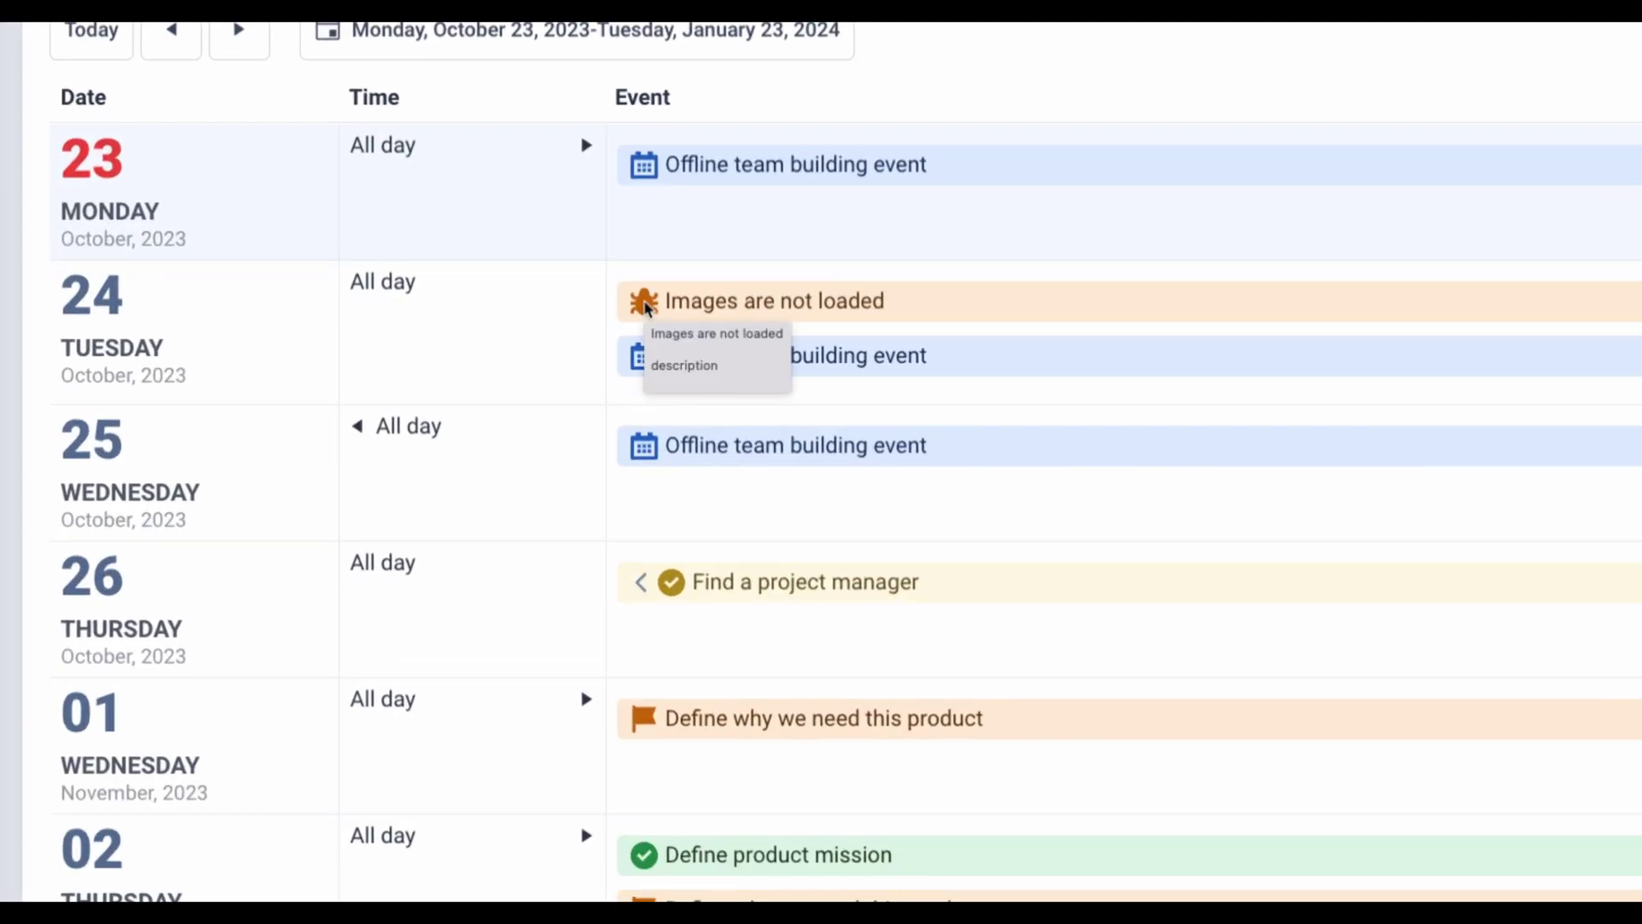
{"action": "left_click", "coordinate": [1608, 83]}
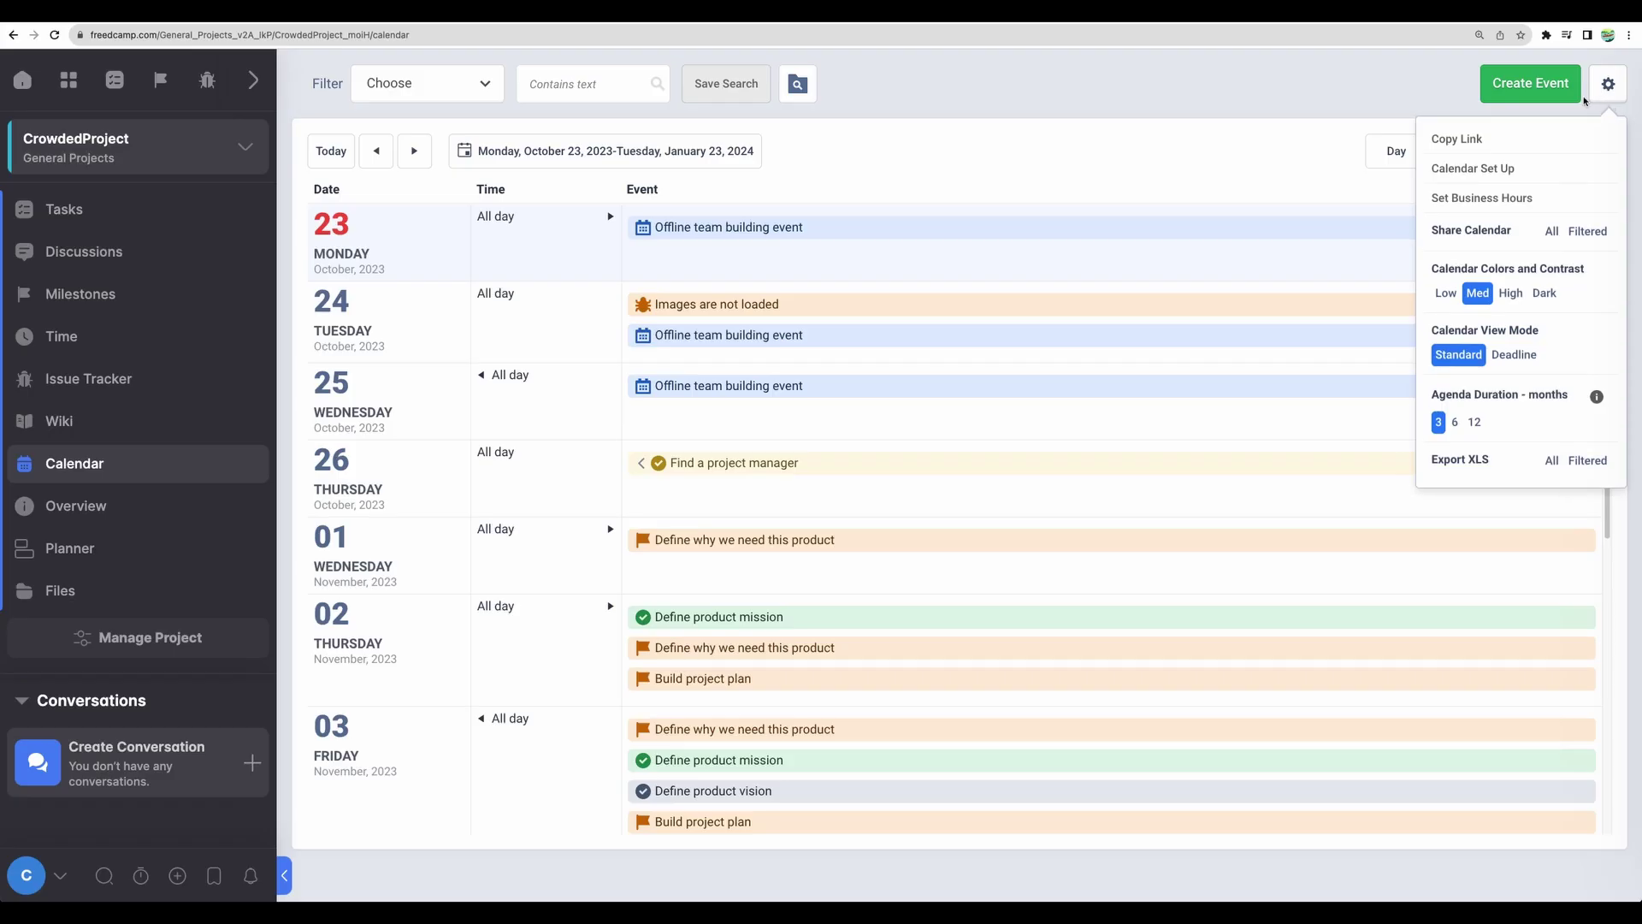
{"action": "left_click", "coordinate": [1503, 140]}
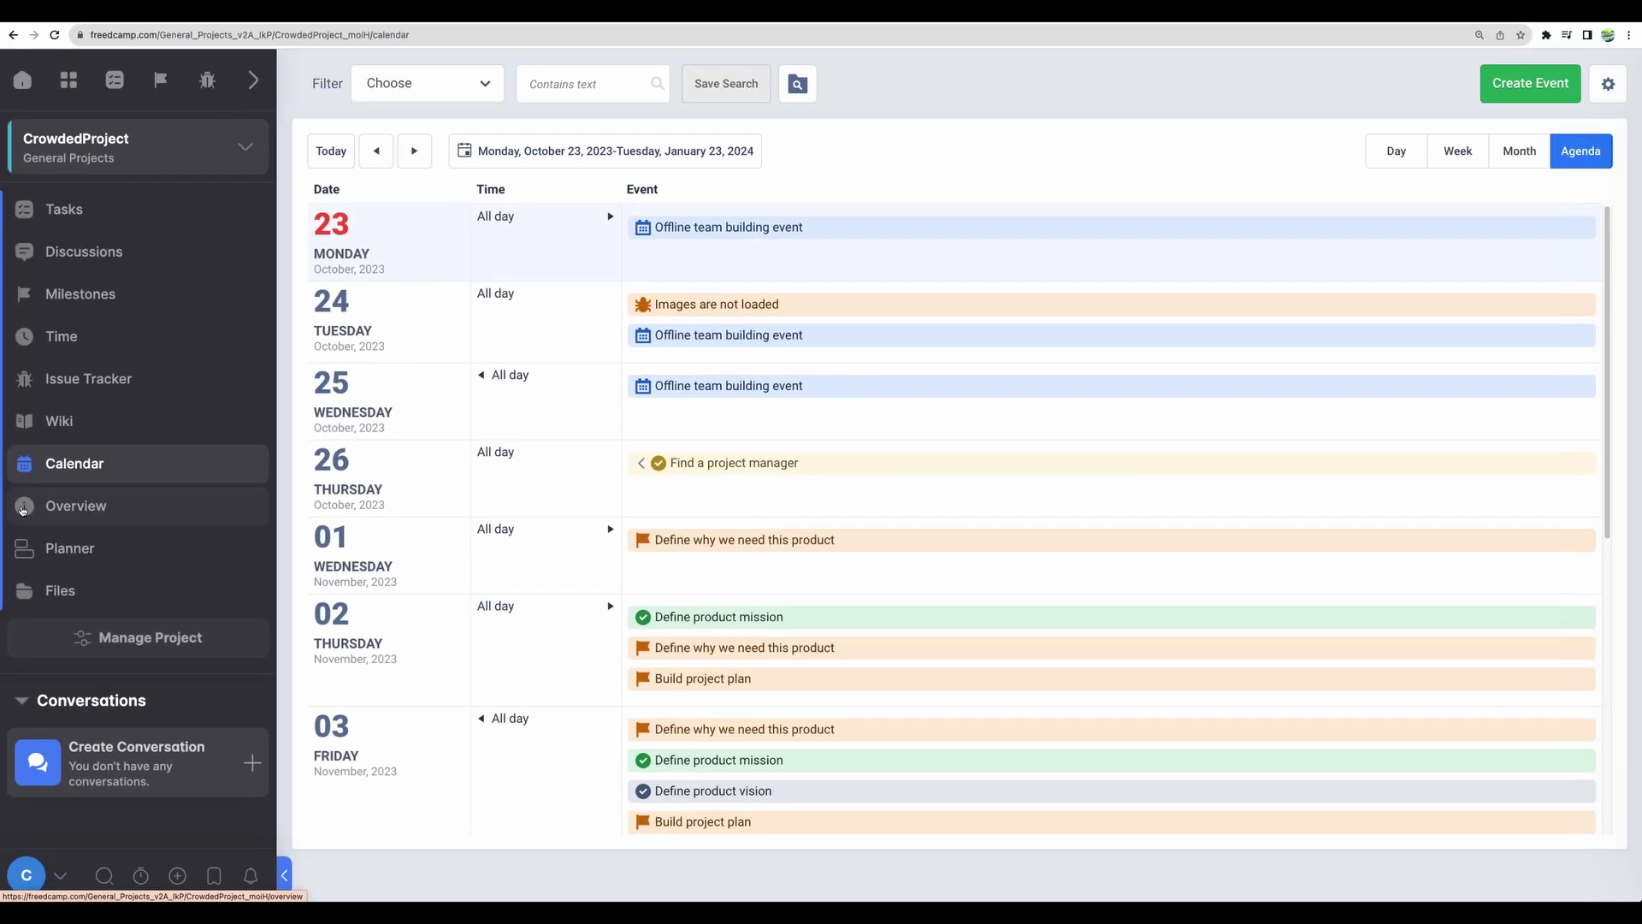
- Check the overdue work recap, then scroll the project Report down to the CrowdedReviews chart
{"action": "left_click", "coordinate": [19, 513]}
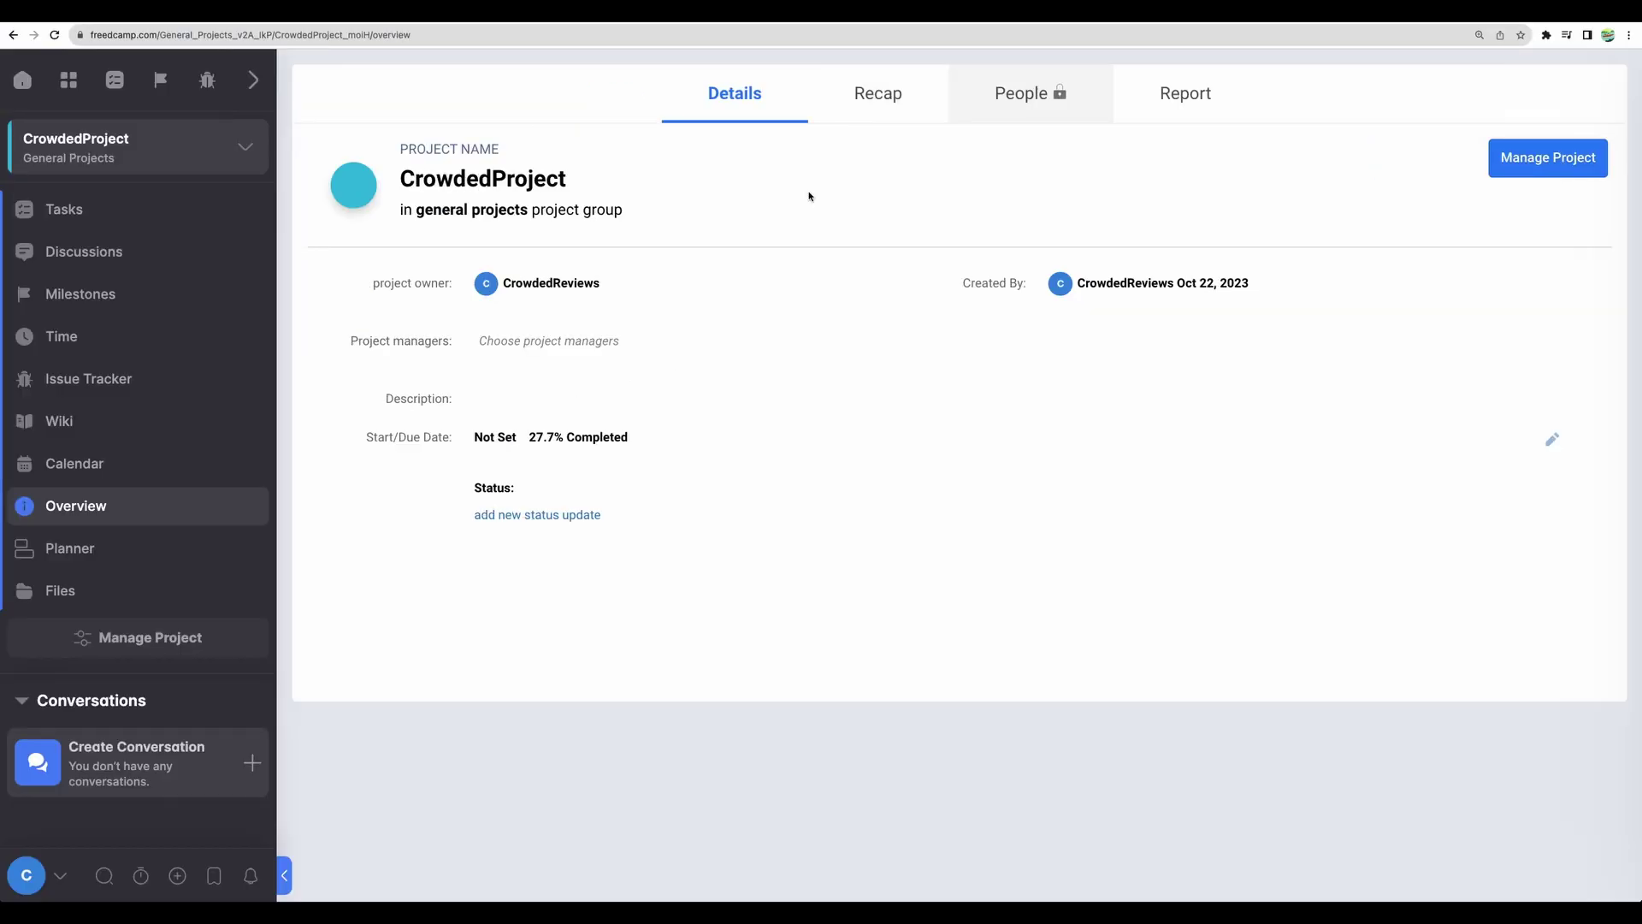
{"action": "left_click", "coordinate": [866, 110]}
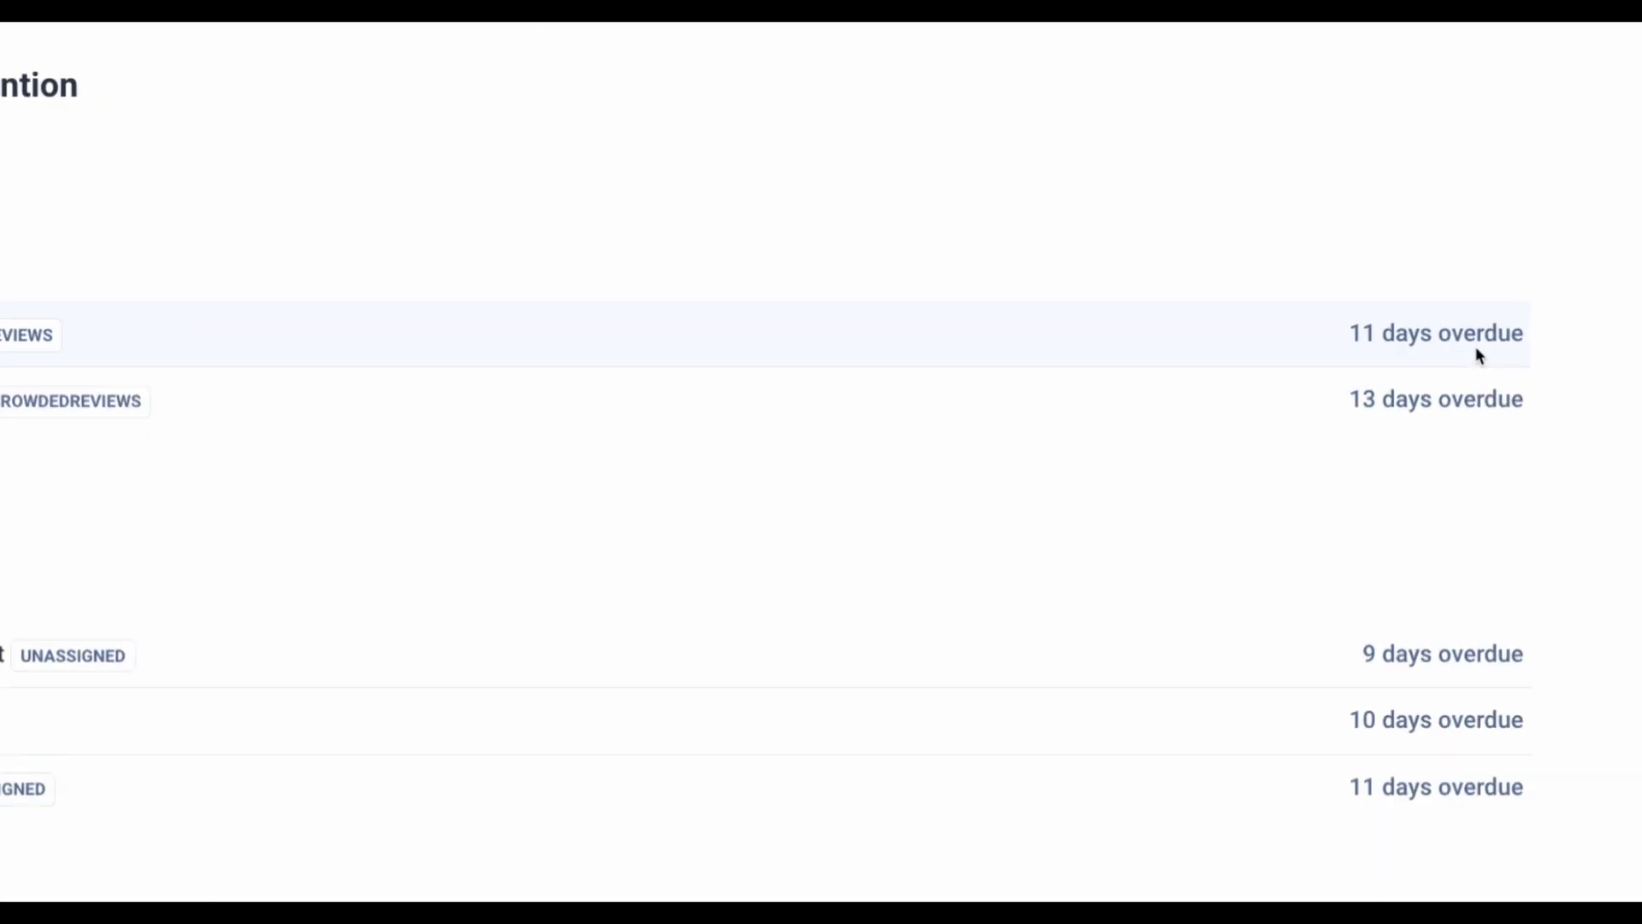
{"action": "left_click", "coordinate": [1180, 115]}
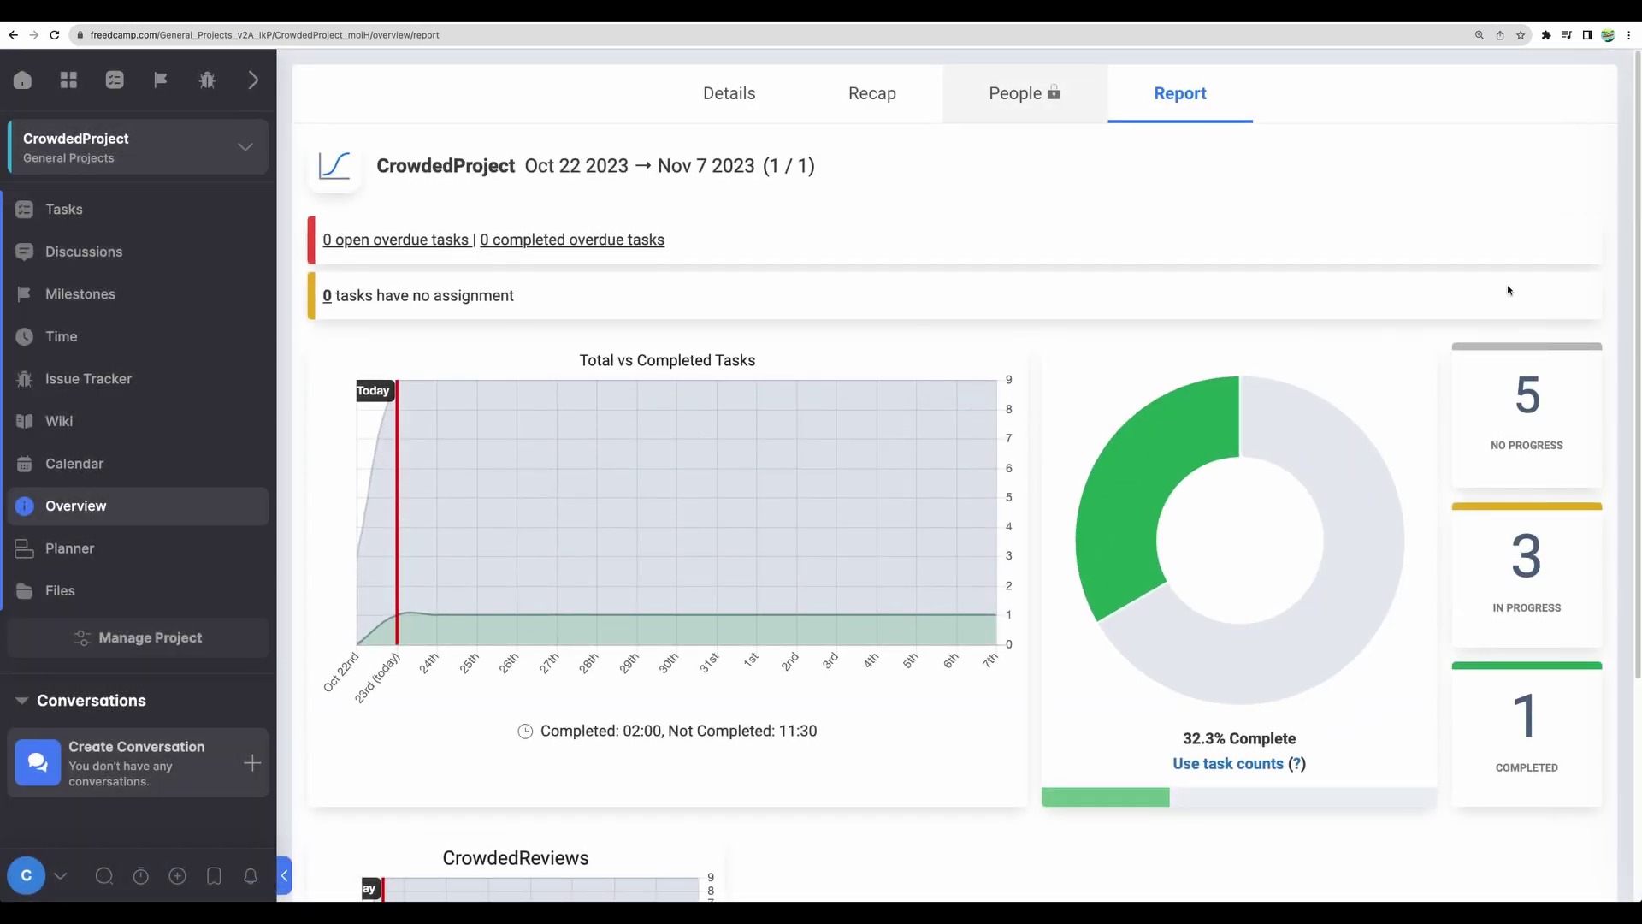
{"action": "scroll", "coordinate": [1507, 289], "scroll_direction": "down", "scroll_amount": 1}
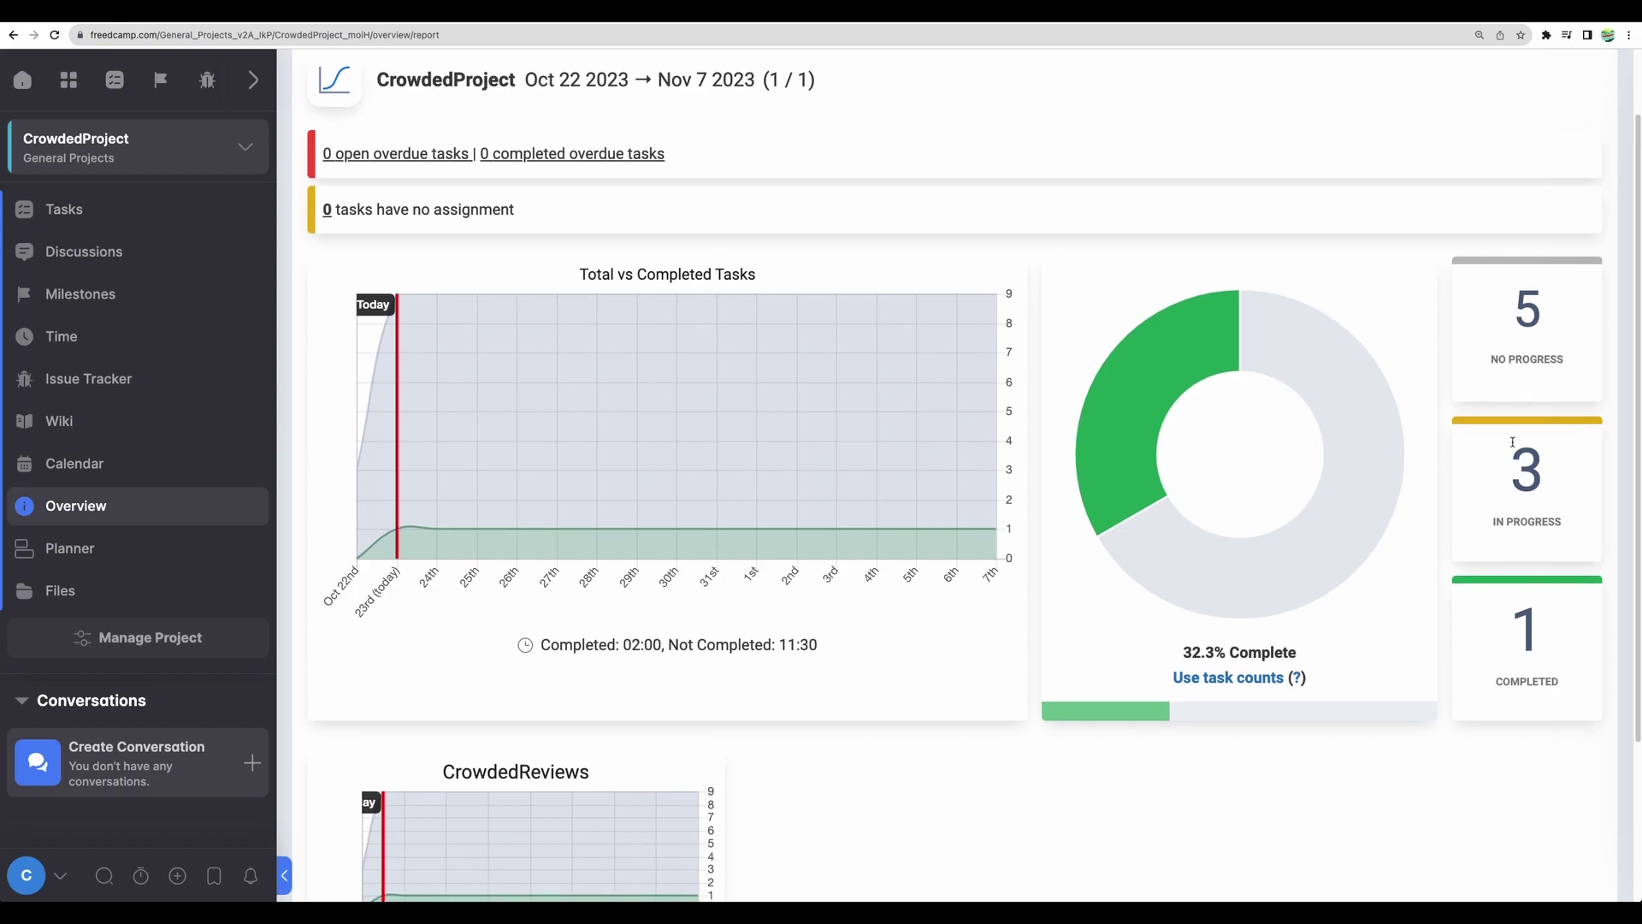
{"action": "scroll", "coordinate": [1512, 441], "scroll_direction": "down", "scroll_amount": 3}
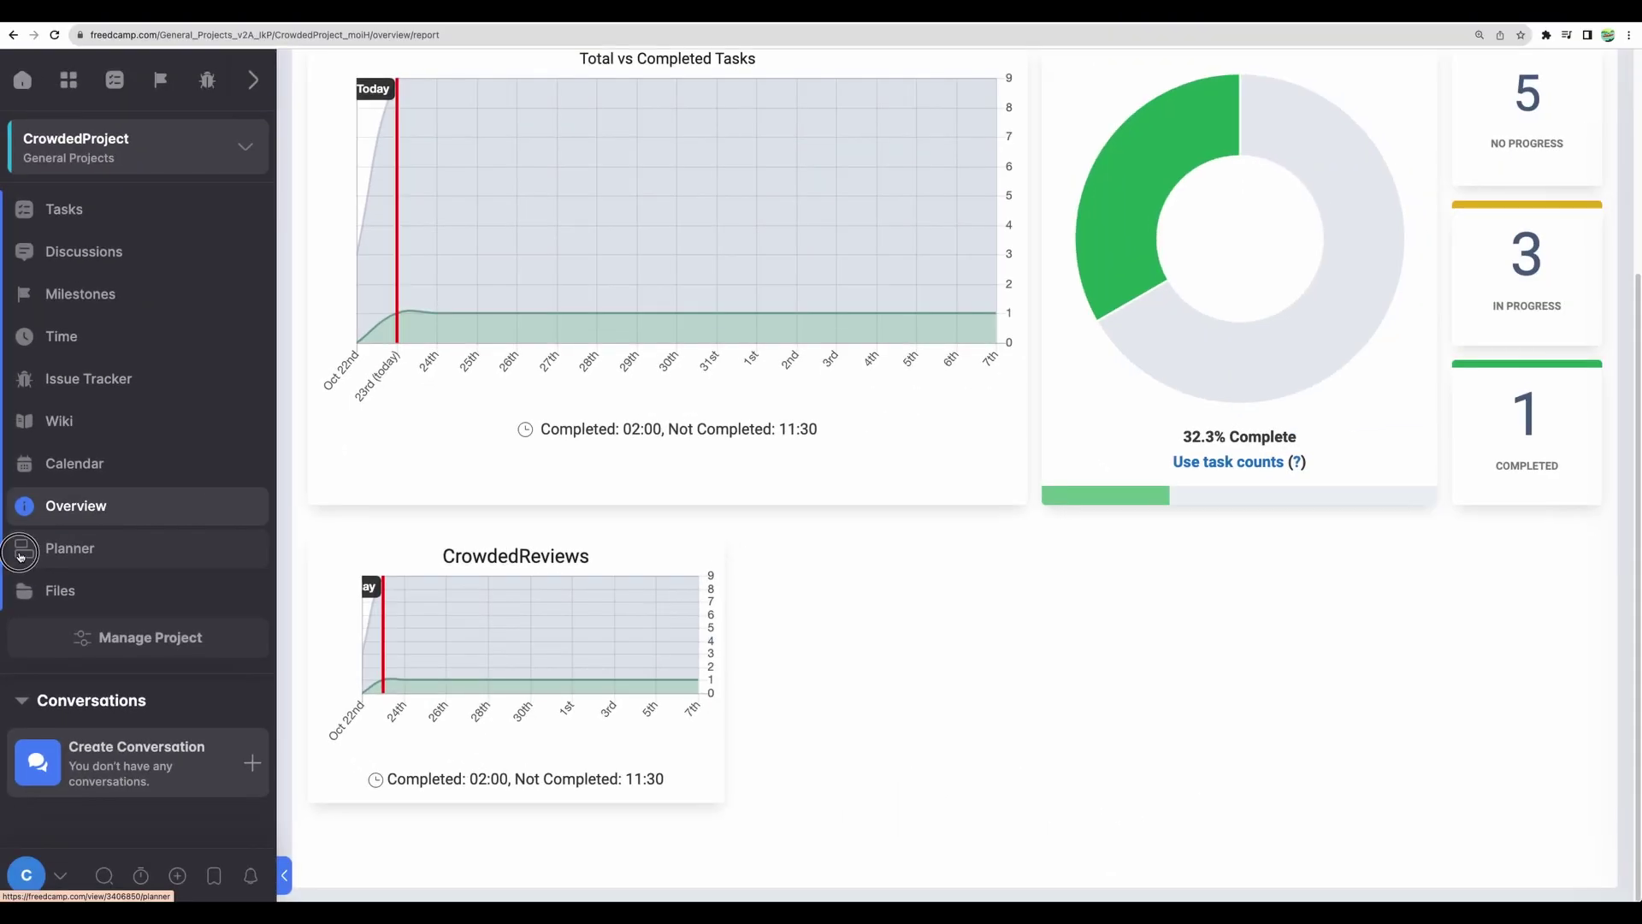
- Open the project's Gantt planner and pan across its timeline
{"action": "left_click", "coordinate": [17, 564]}
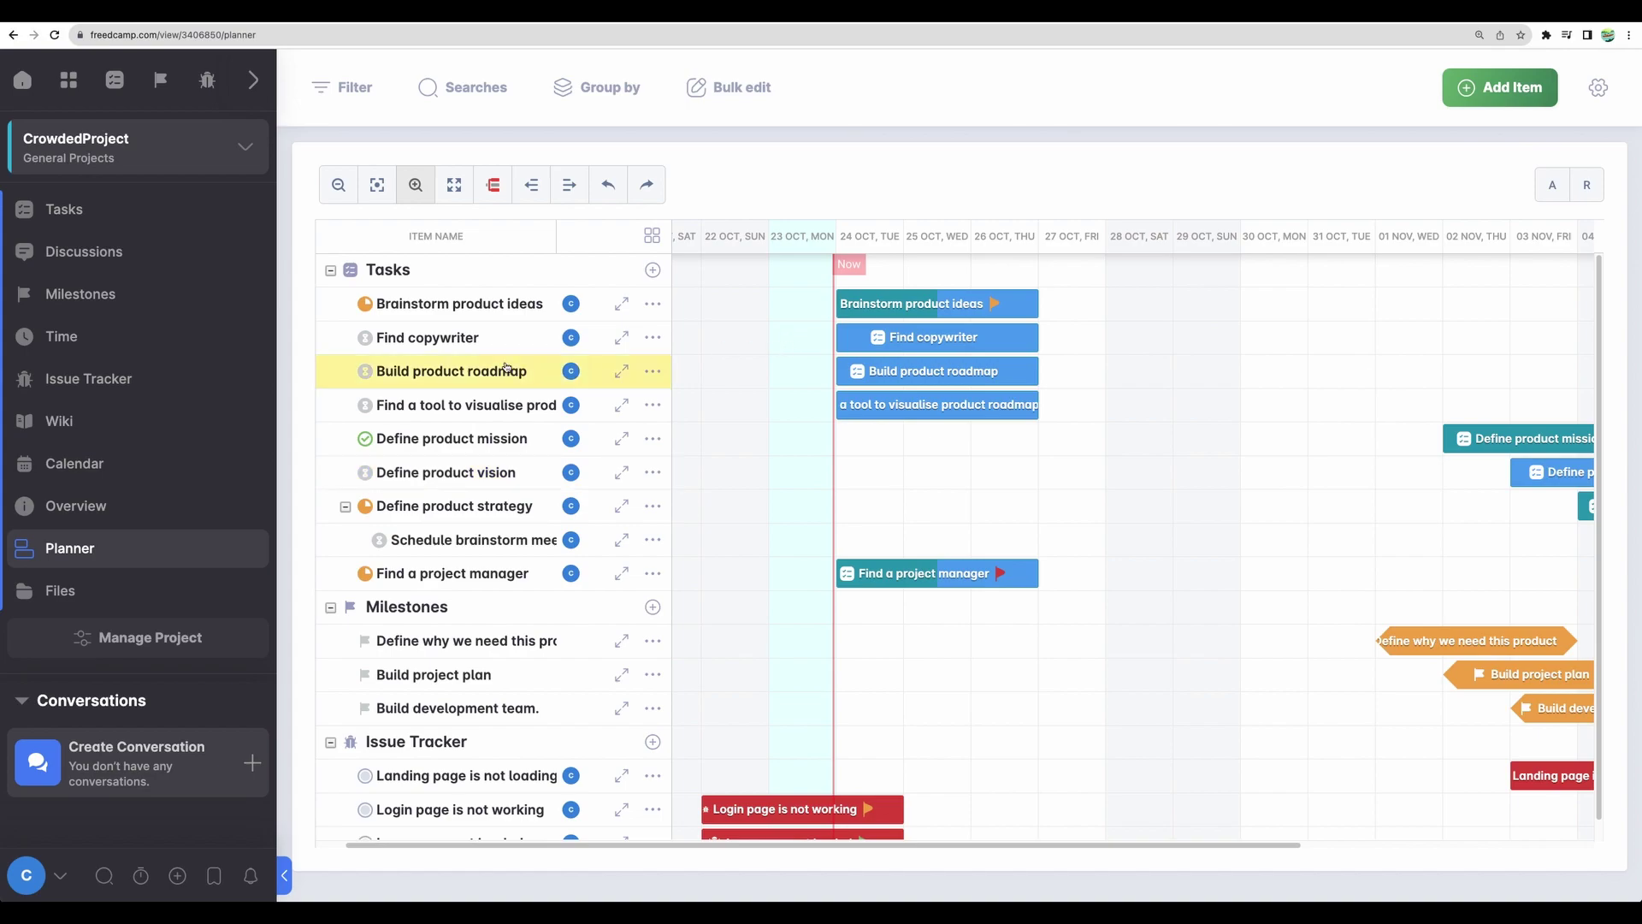
{"action": "left_click_drag", "start_coordinate": [901, 842], "coordinate": [855, 831]}
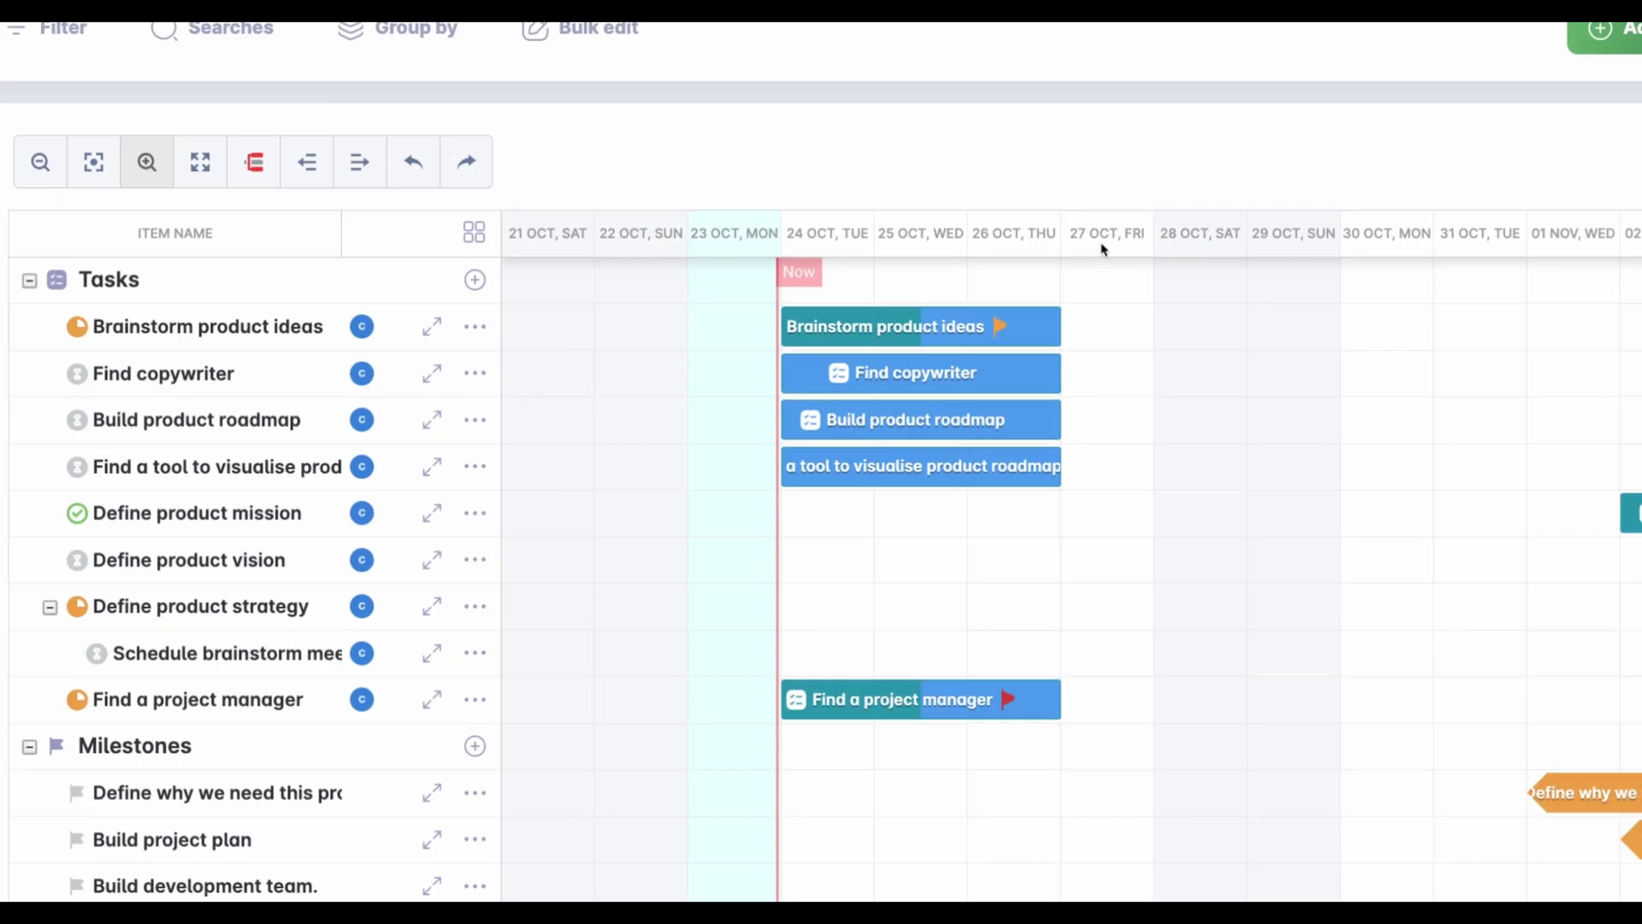
{"action": "scroll", "coordinate": [495, 561], "scroll_direction": "down", "scroll_amount": 1}
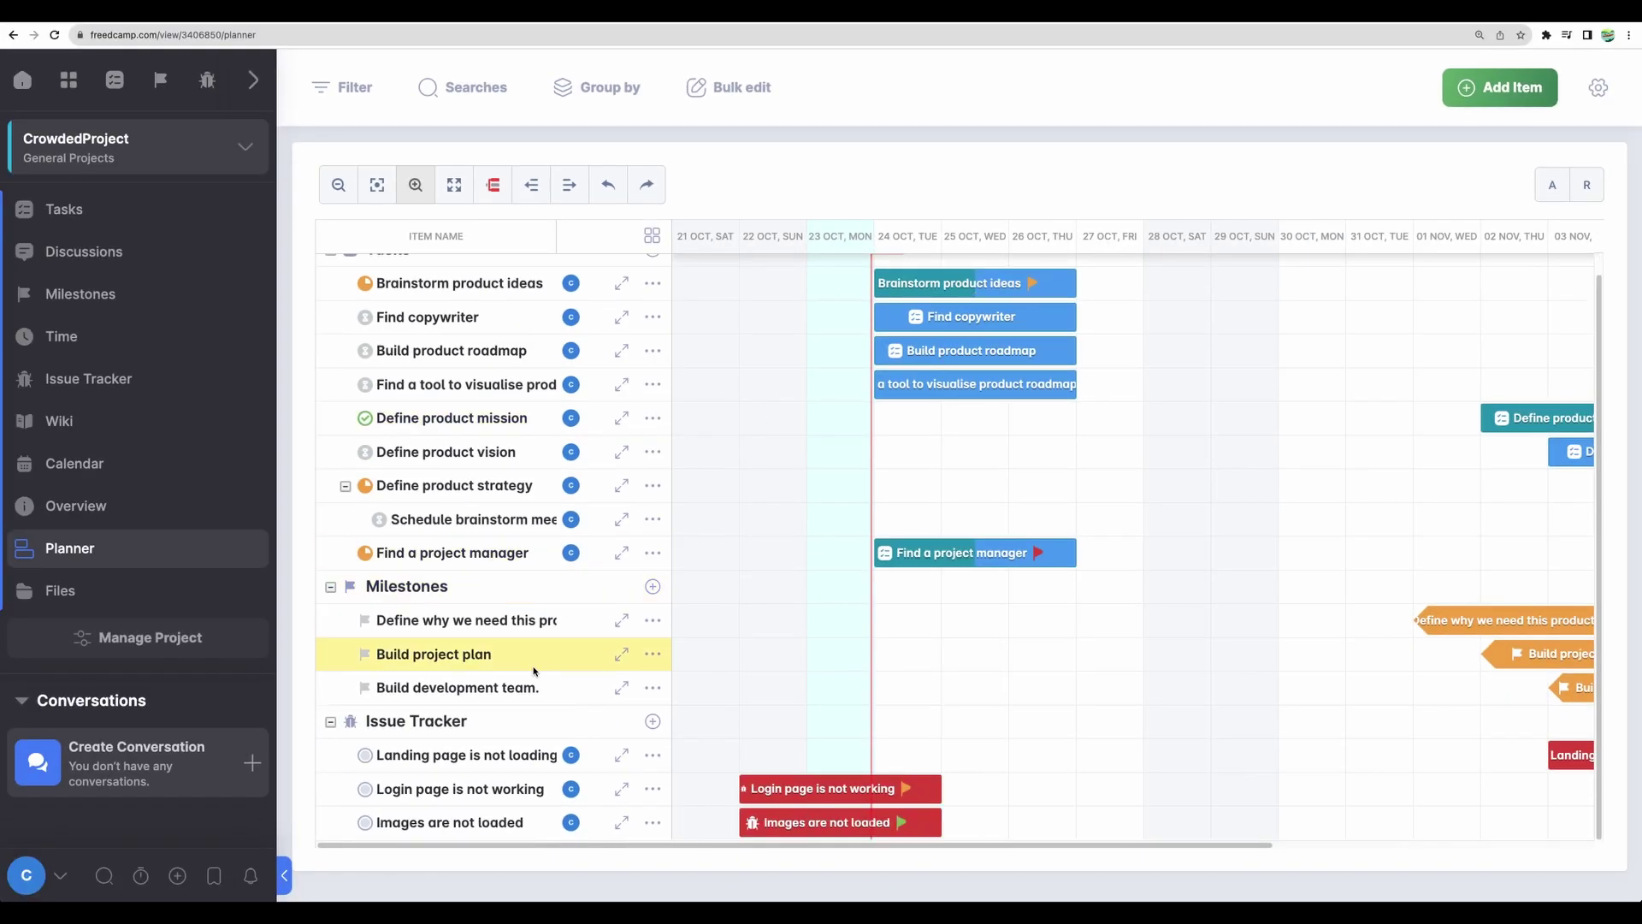
{"action": "left_click_drag", "start_coordinate": [872, 843], "coordinate": [1080, 587]}
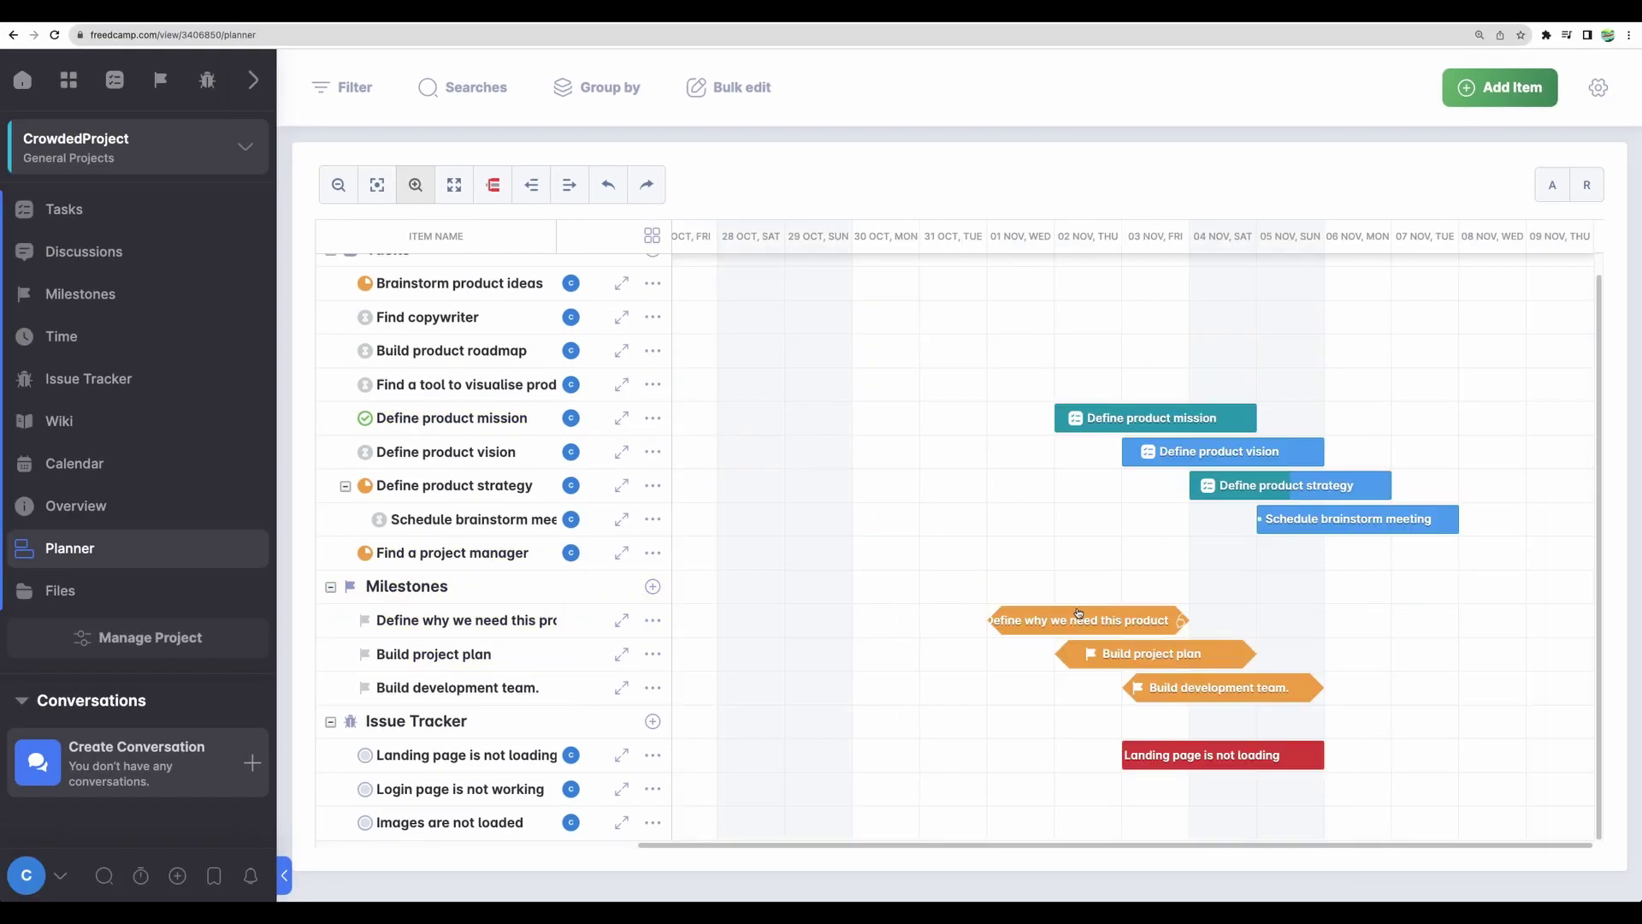
{"action": "left_click_drag", "start_coordinate": [1074, 844], "coordinate": [752, 828]}
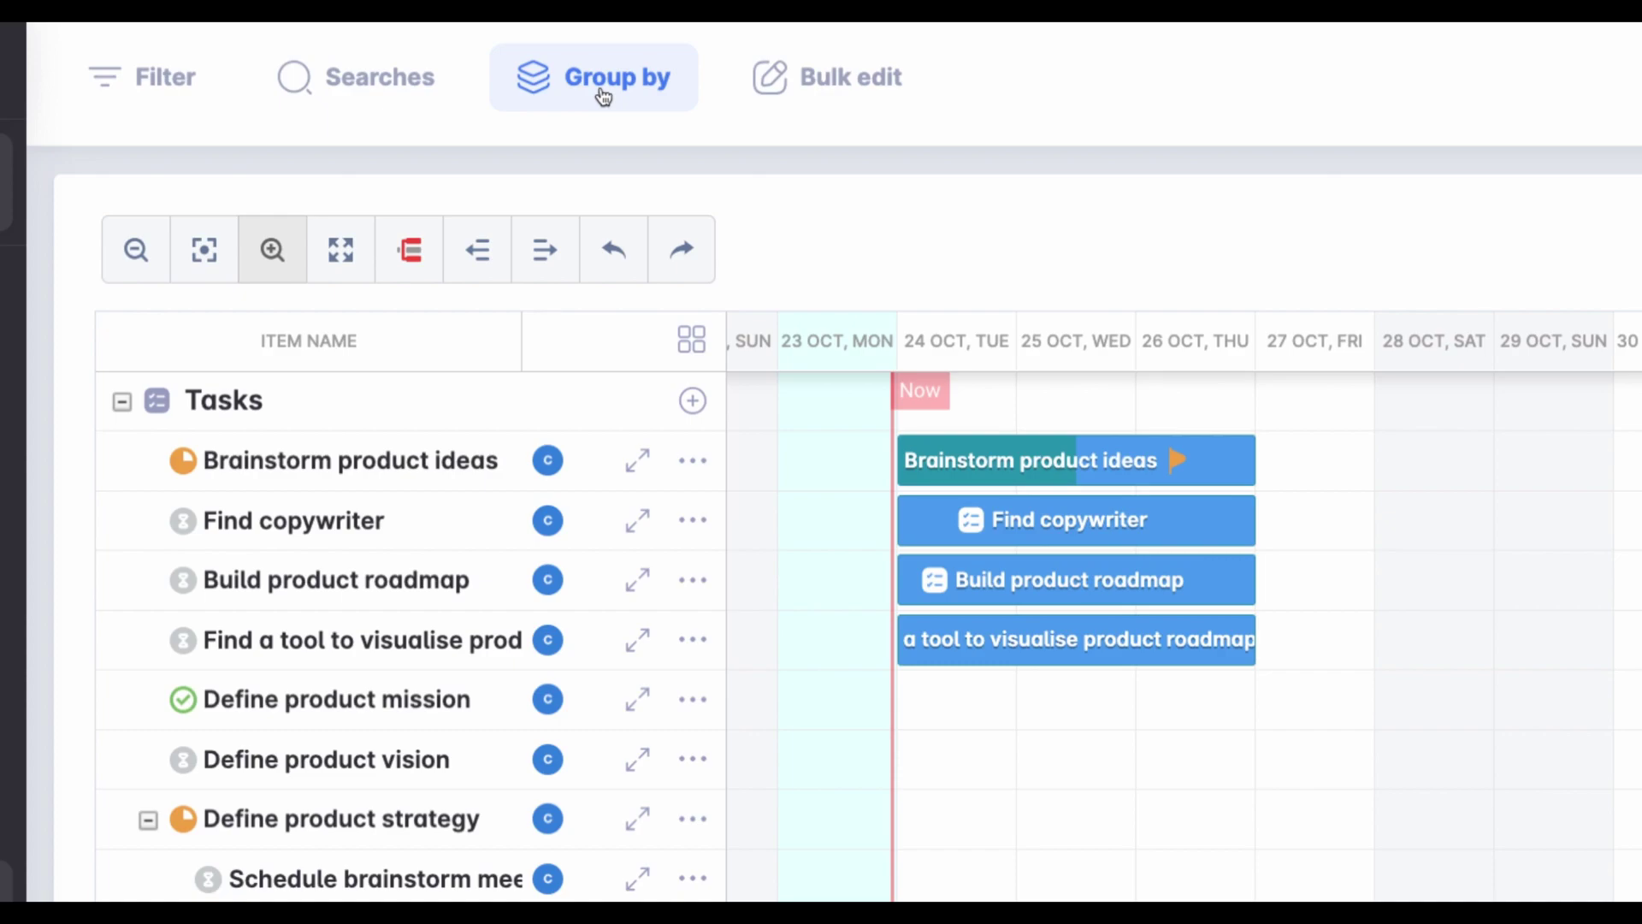
- Group the planner items by Status, then by Assigned to
{"action": "left_click", "coordinate": [603, 96]}
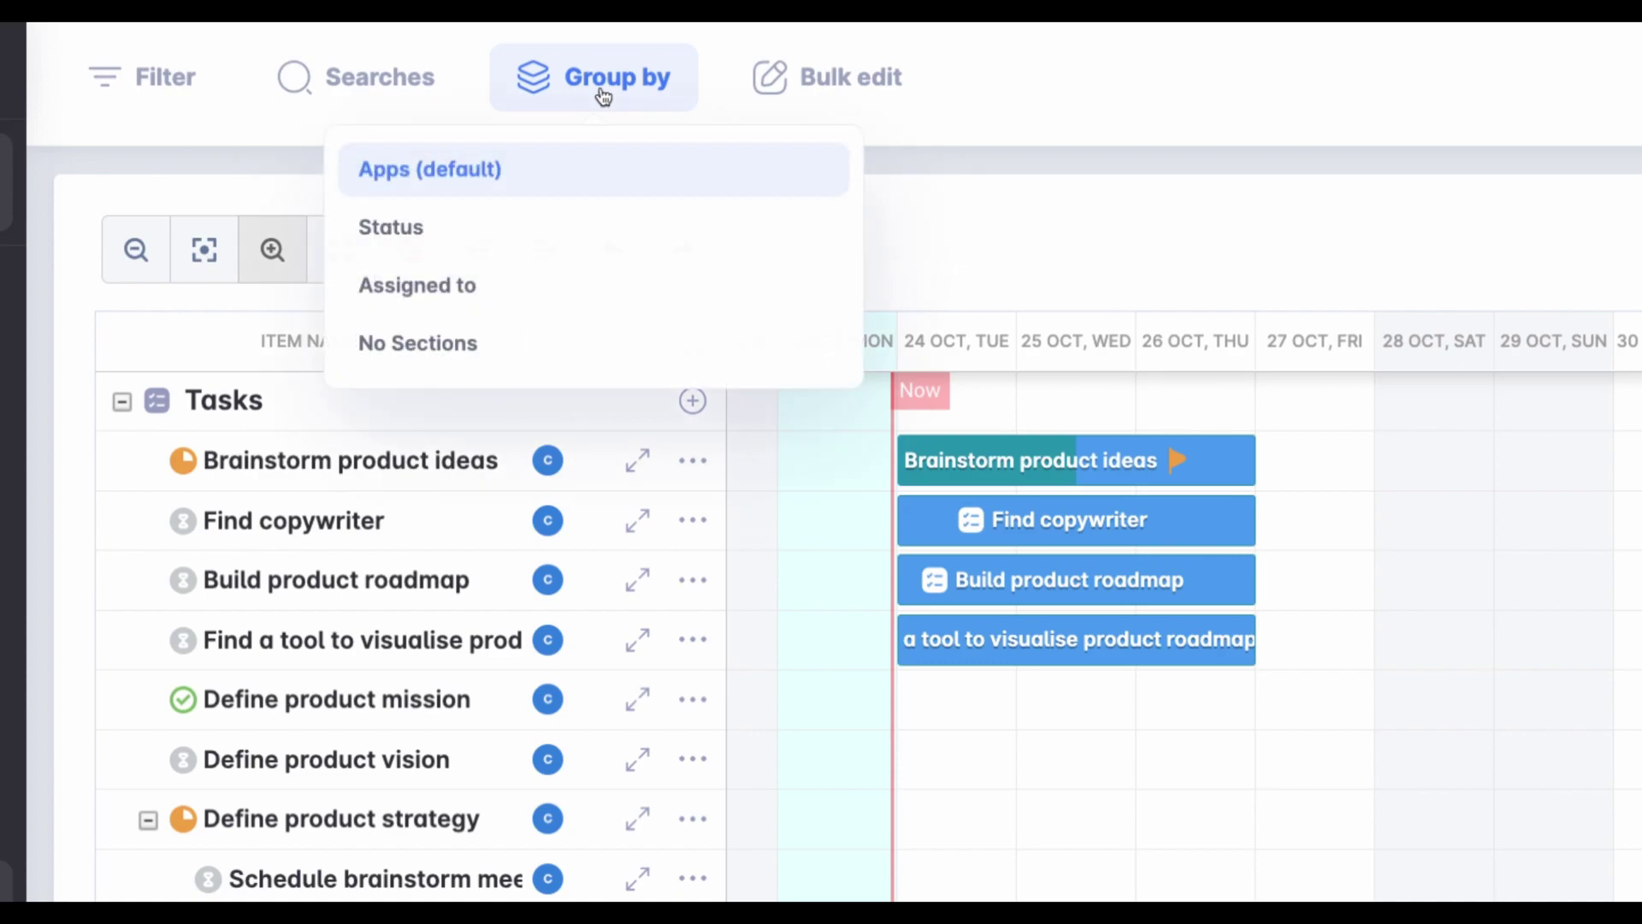
{"action": "left_click", "coordinate": [531, 246]}
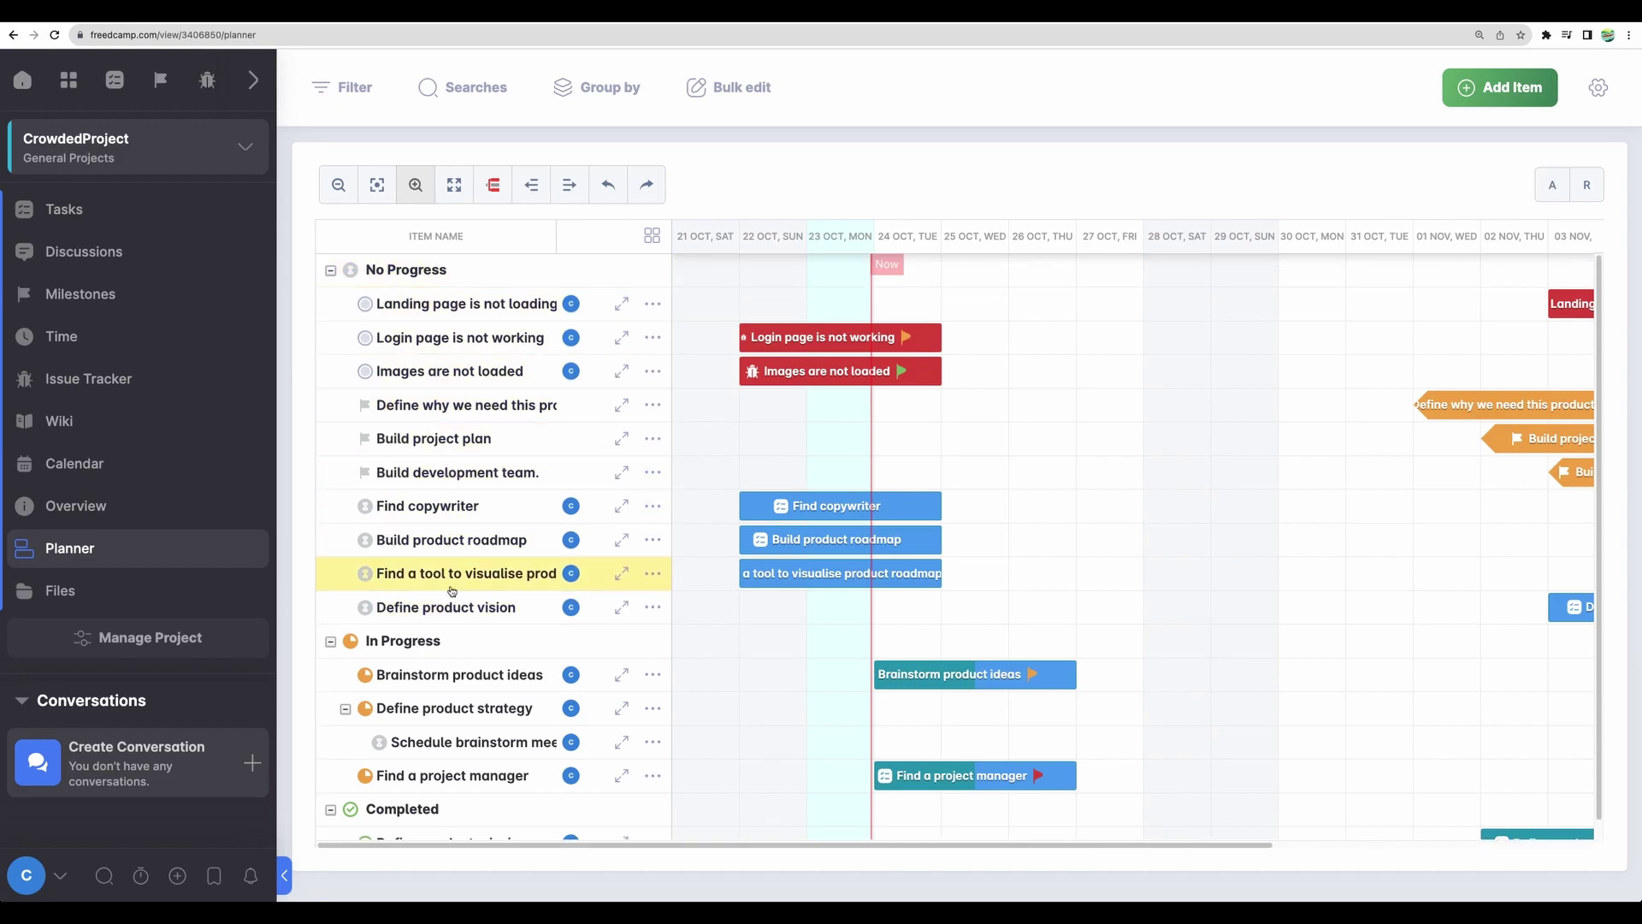
{"action": "left_click", "coordinate": [599, 87]}
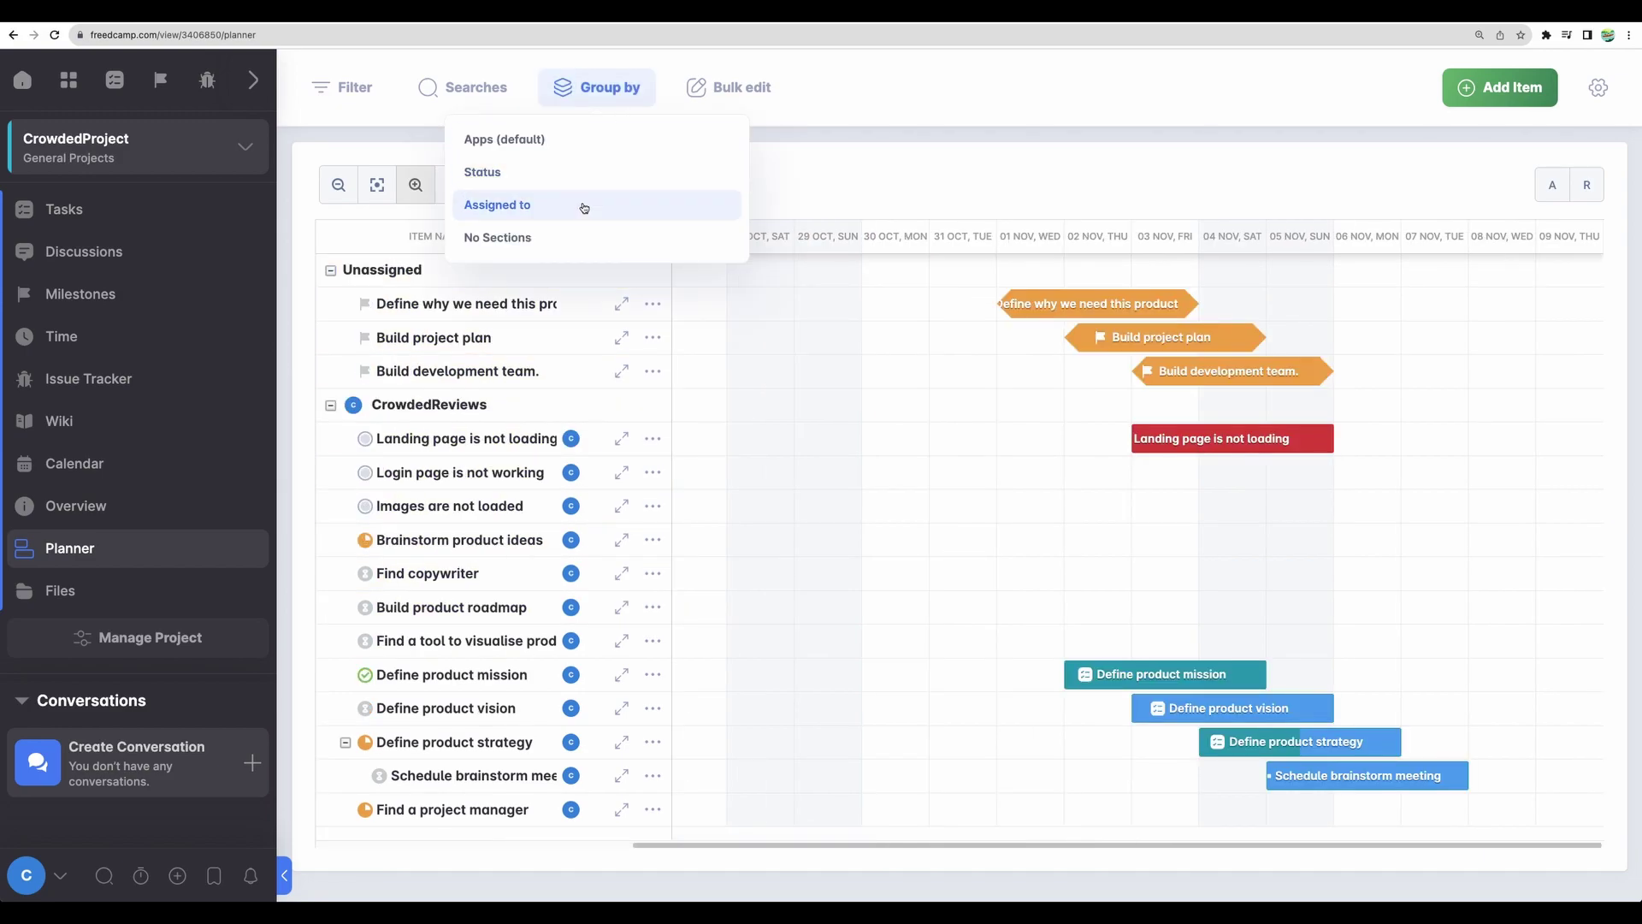
{"action": "left_click", "coordinate": [534, 207]}
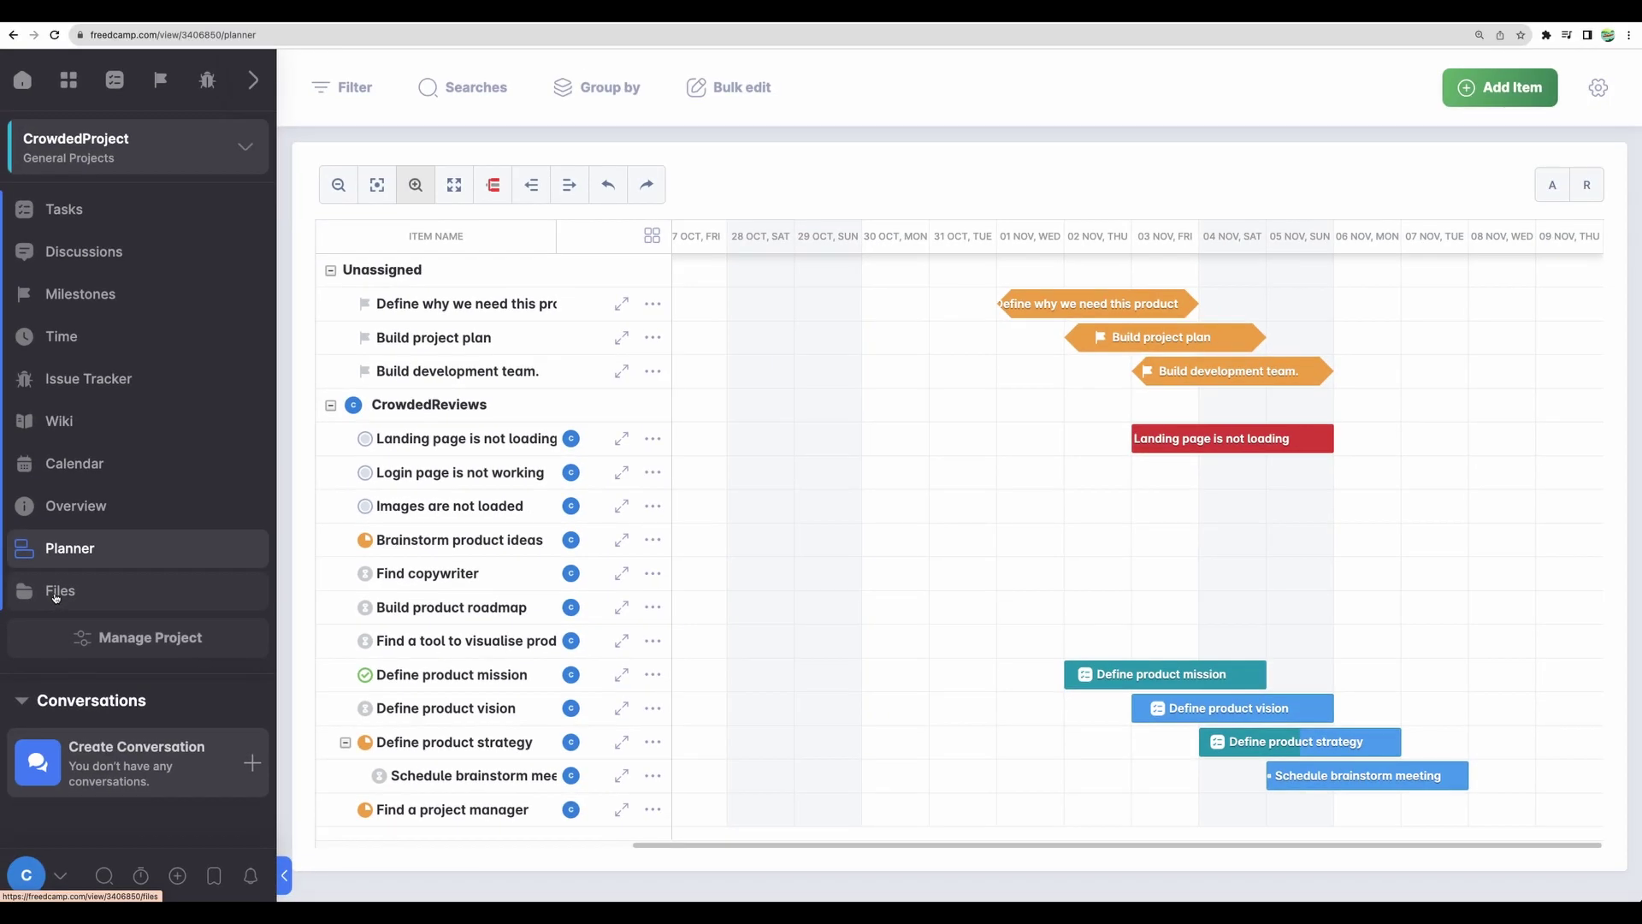
- Open Afforai-thumbnail.png in Files, preview its full image, and close the preview
{"action": "left_click", "coordinate": [55, 593]}
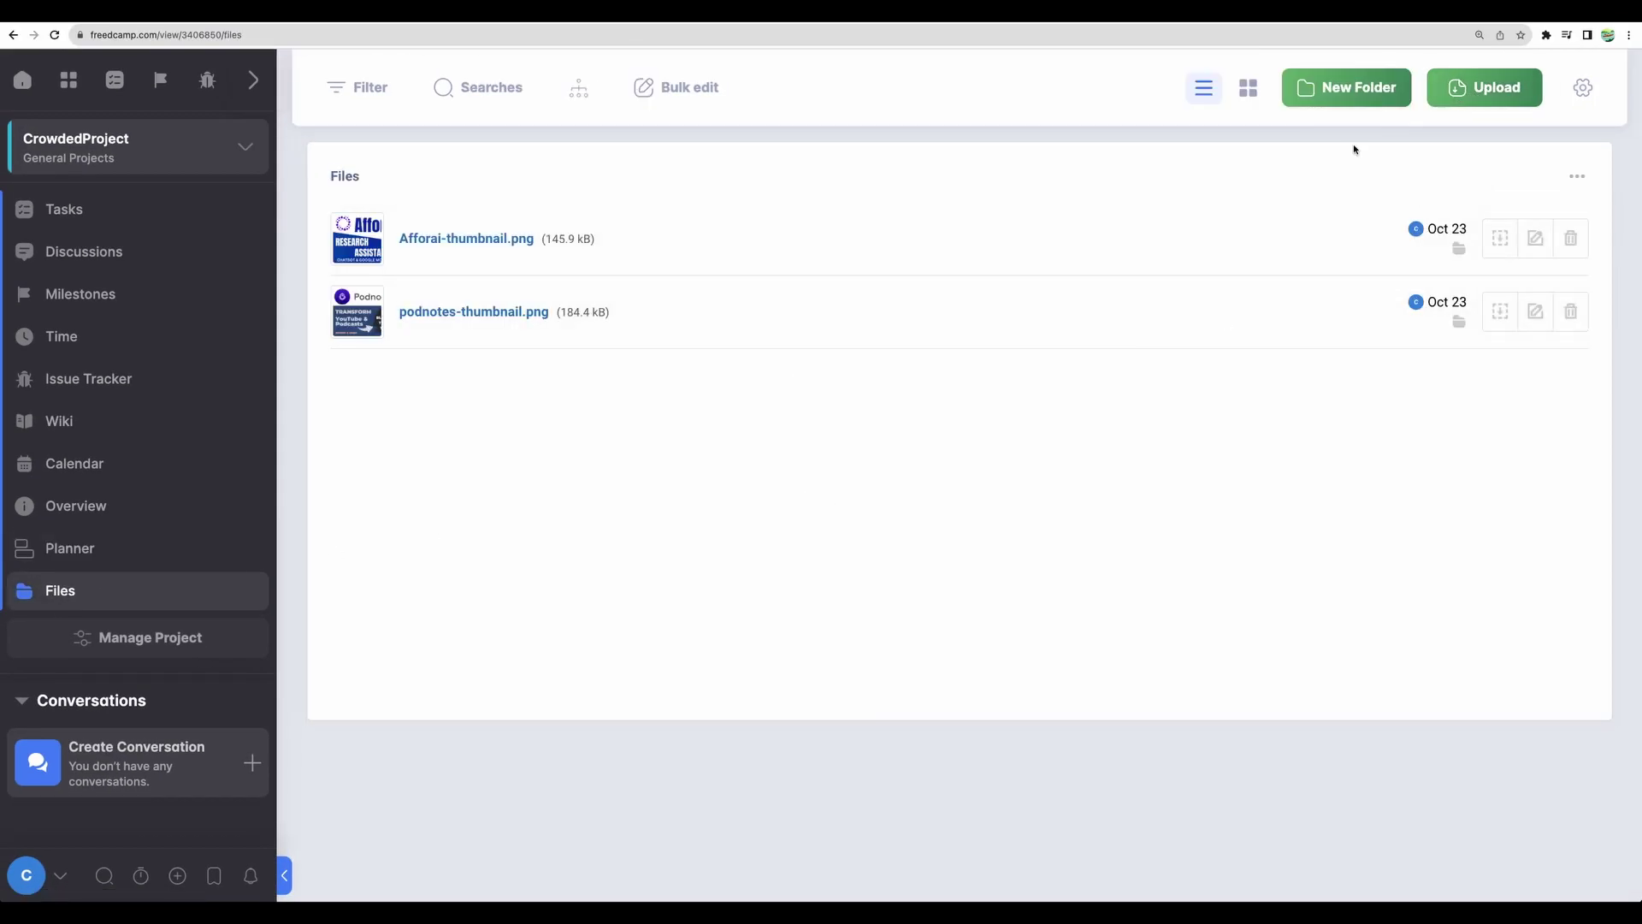
{"action": "left_click", "coordinate": [468, 243]}
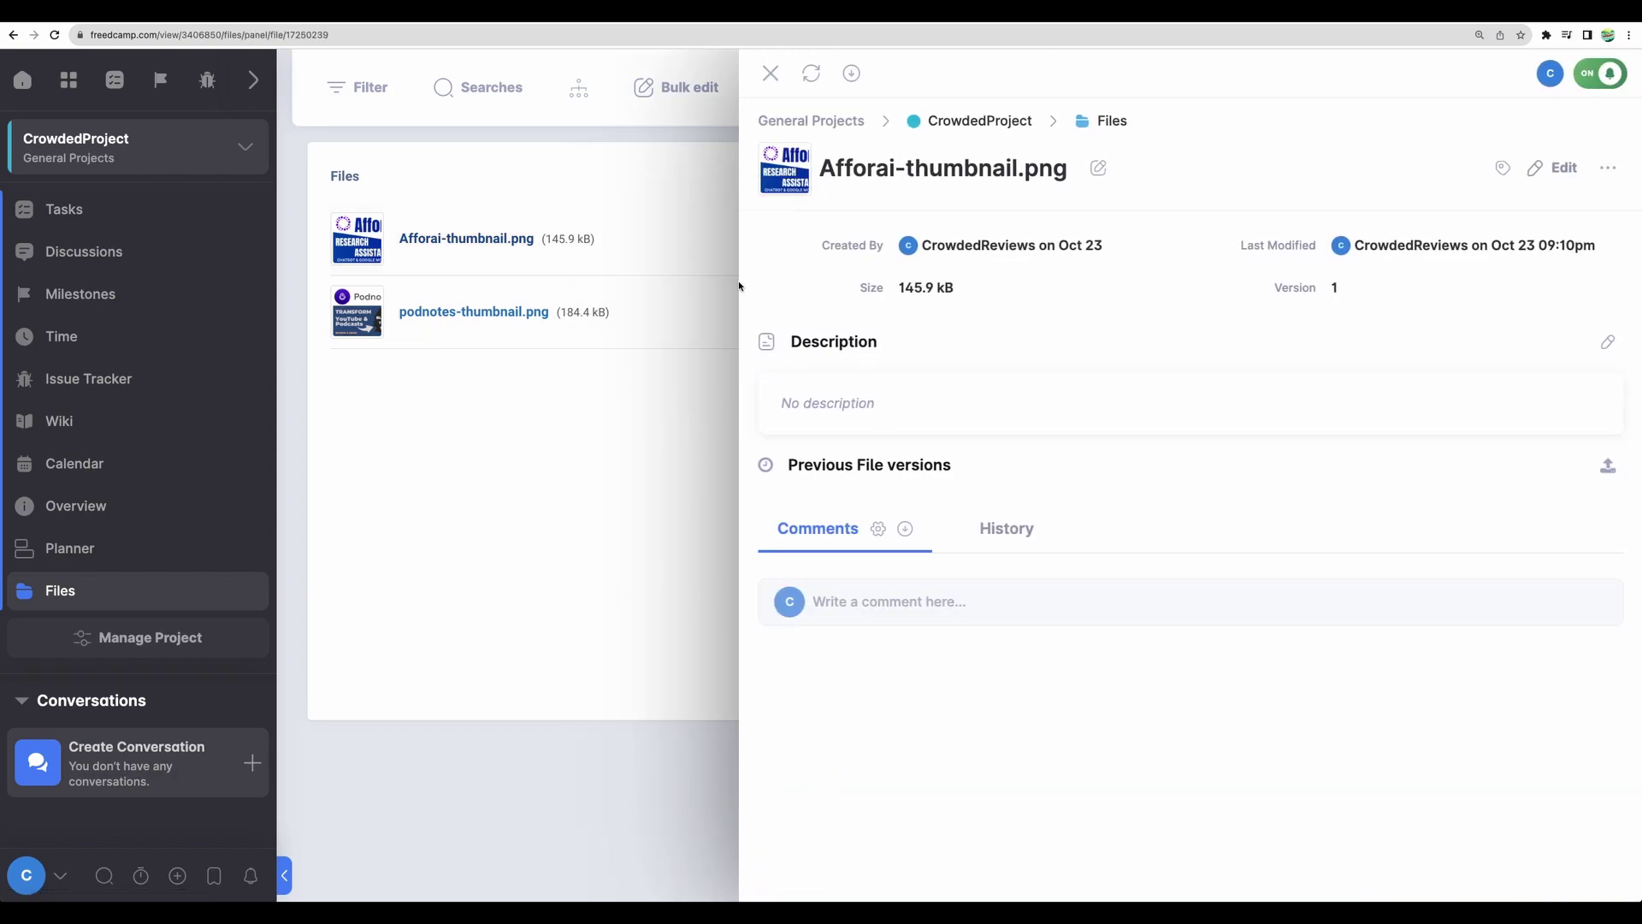
{"action": "left_click", "coordinate": [791, 171]}
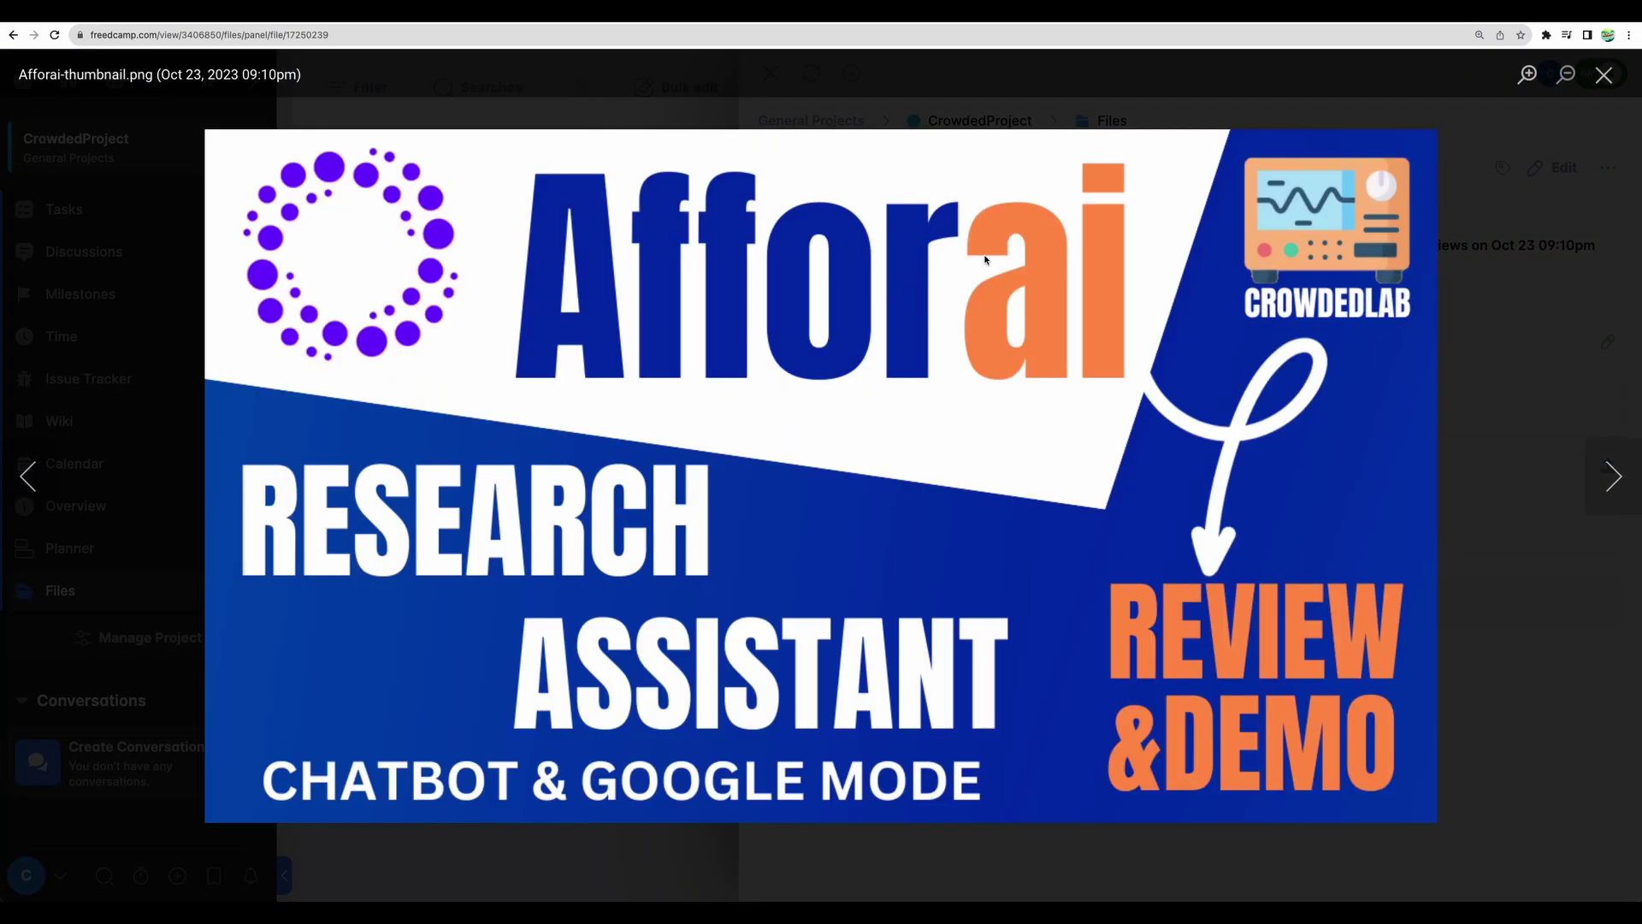
{"action": "key", "text": "Escape"}
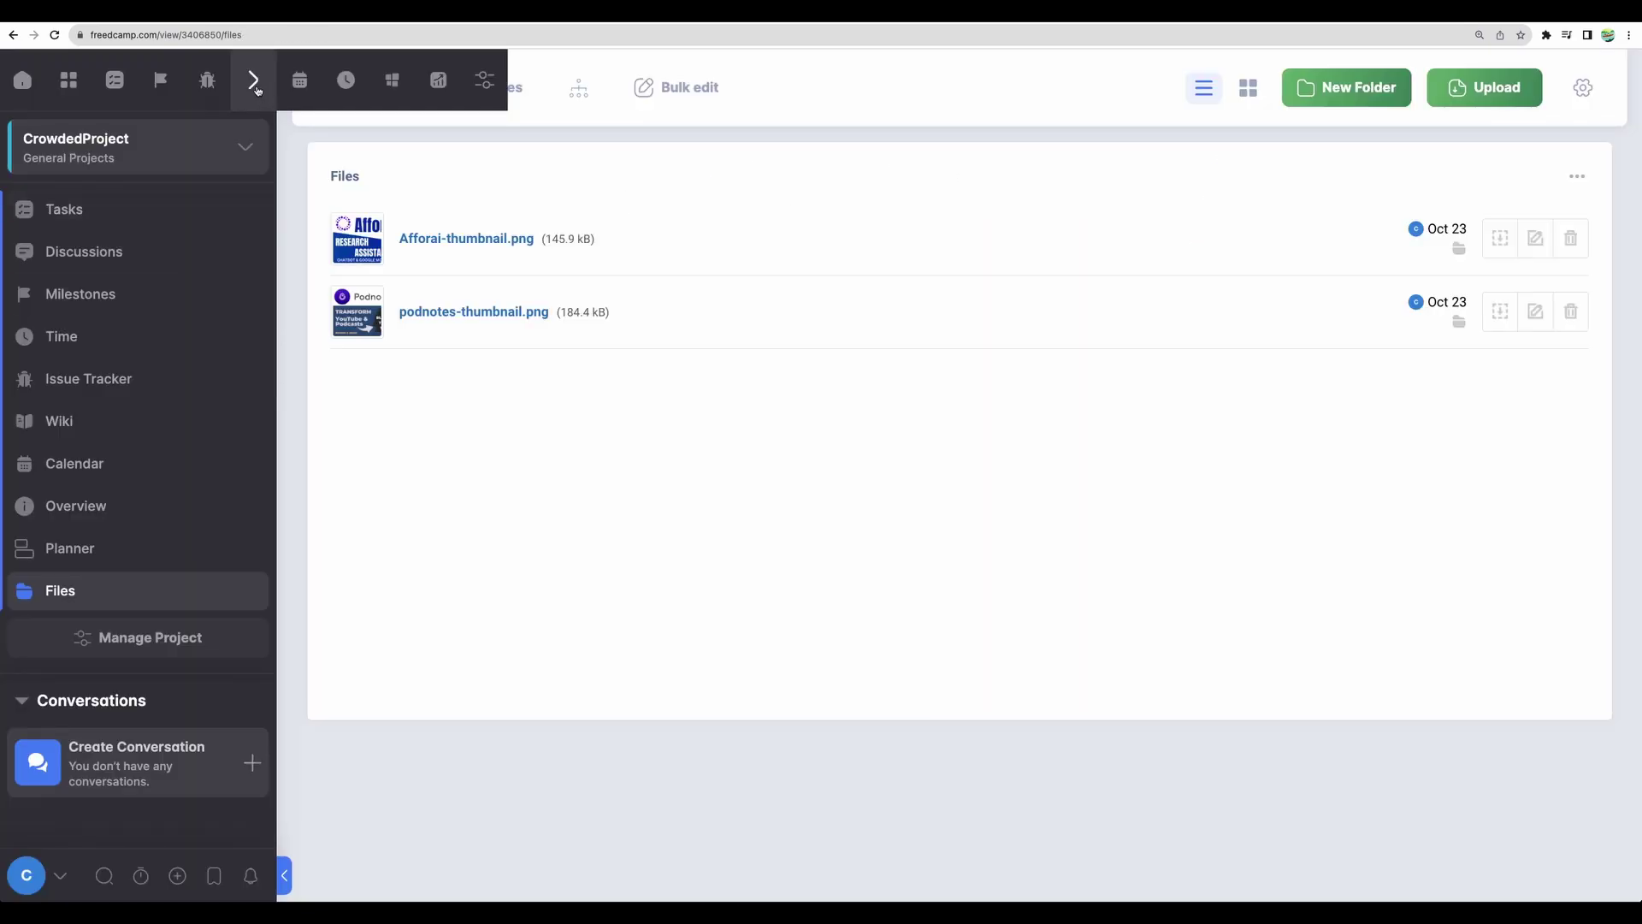
- Create a Calendar widget on the Widgets Board and view its October 23 event
{"action": "mouse_move", "coordinate": [255, 85]}
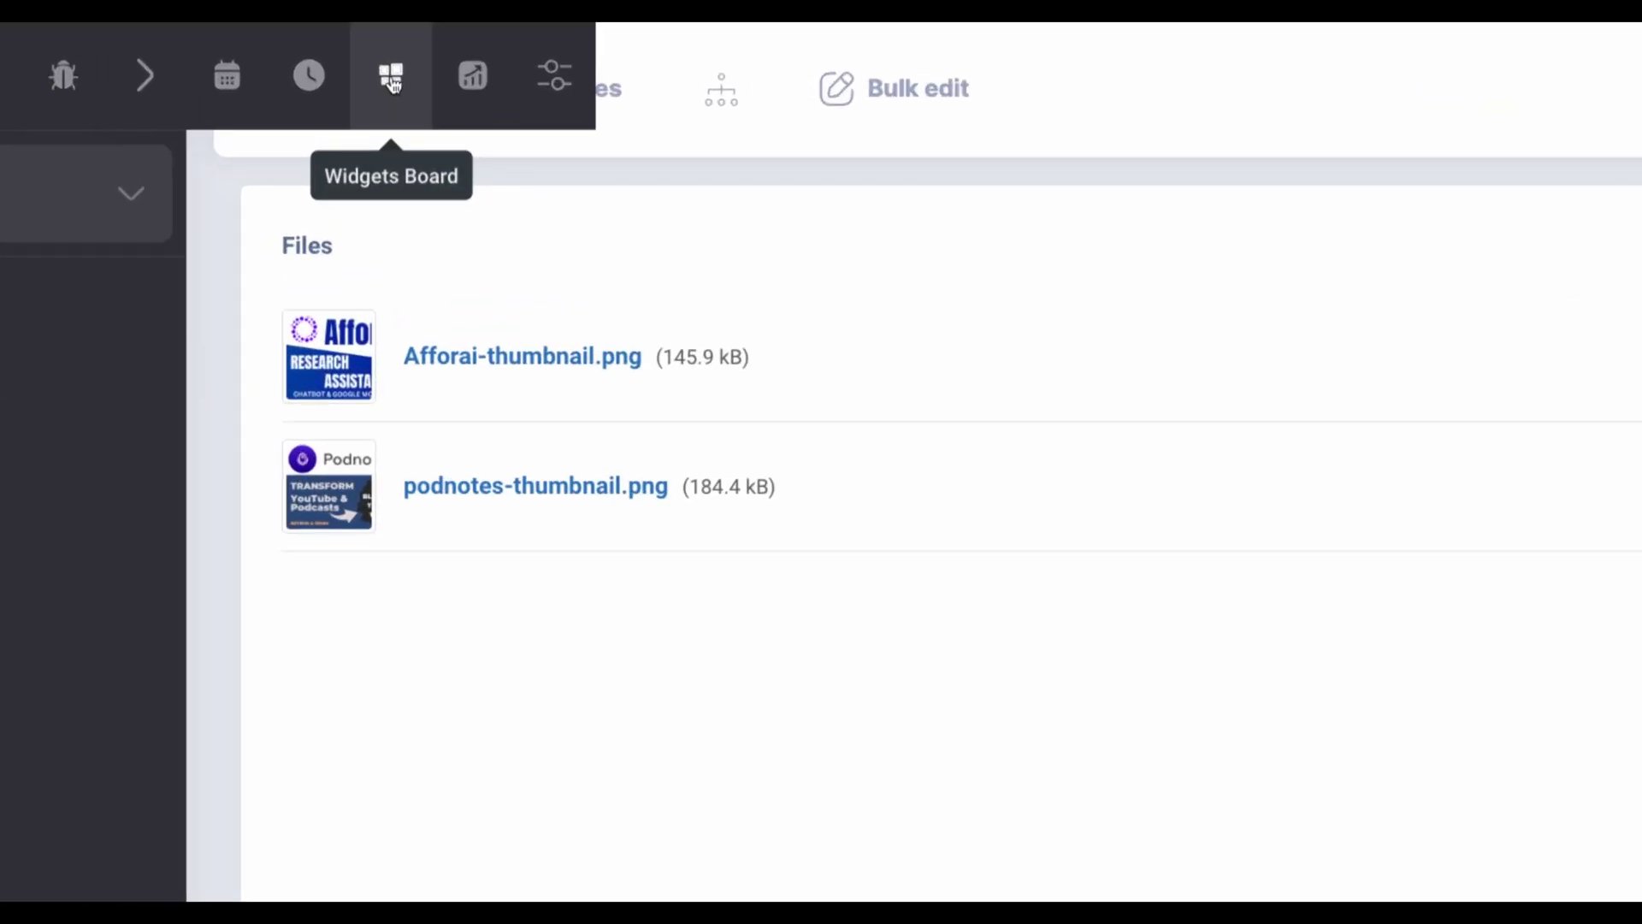
{"action": "left_click", "coordinate": [392, 81]}
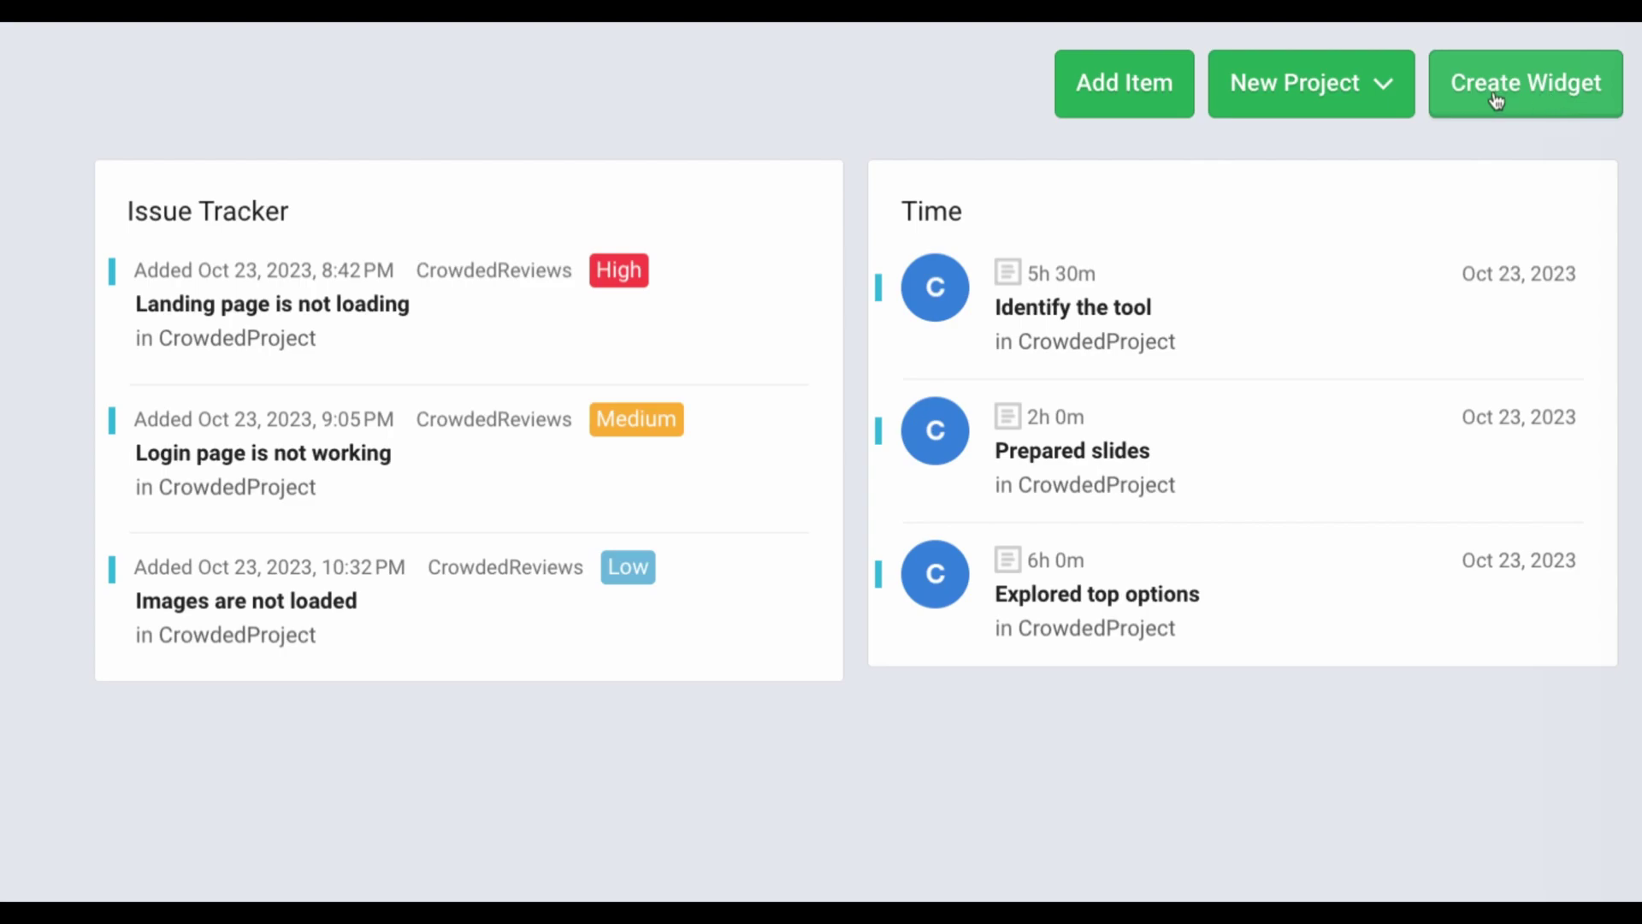
{"action": "left_click", "coordinate": [1530, 100]}
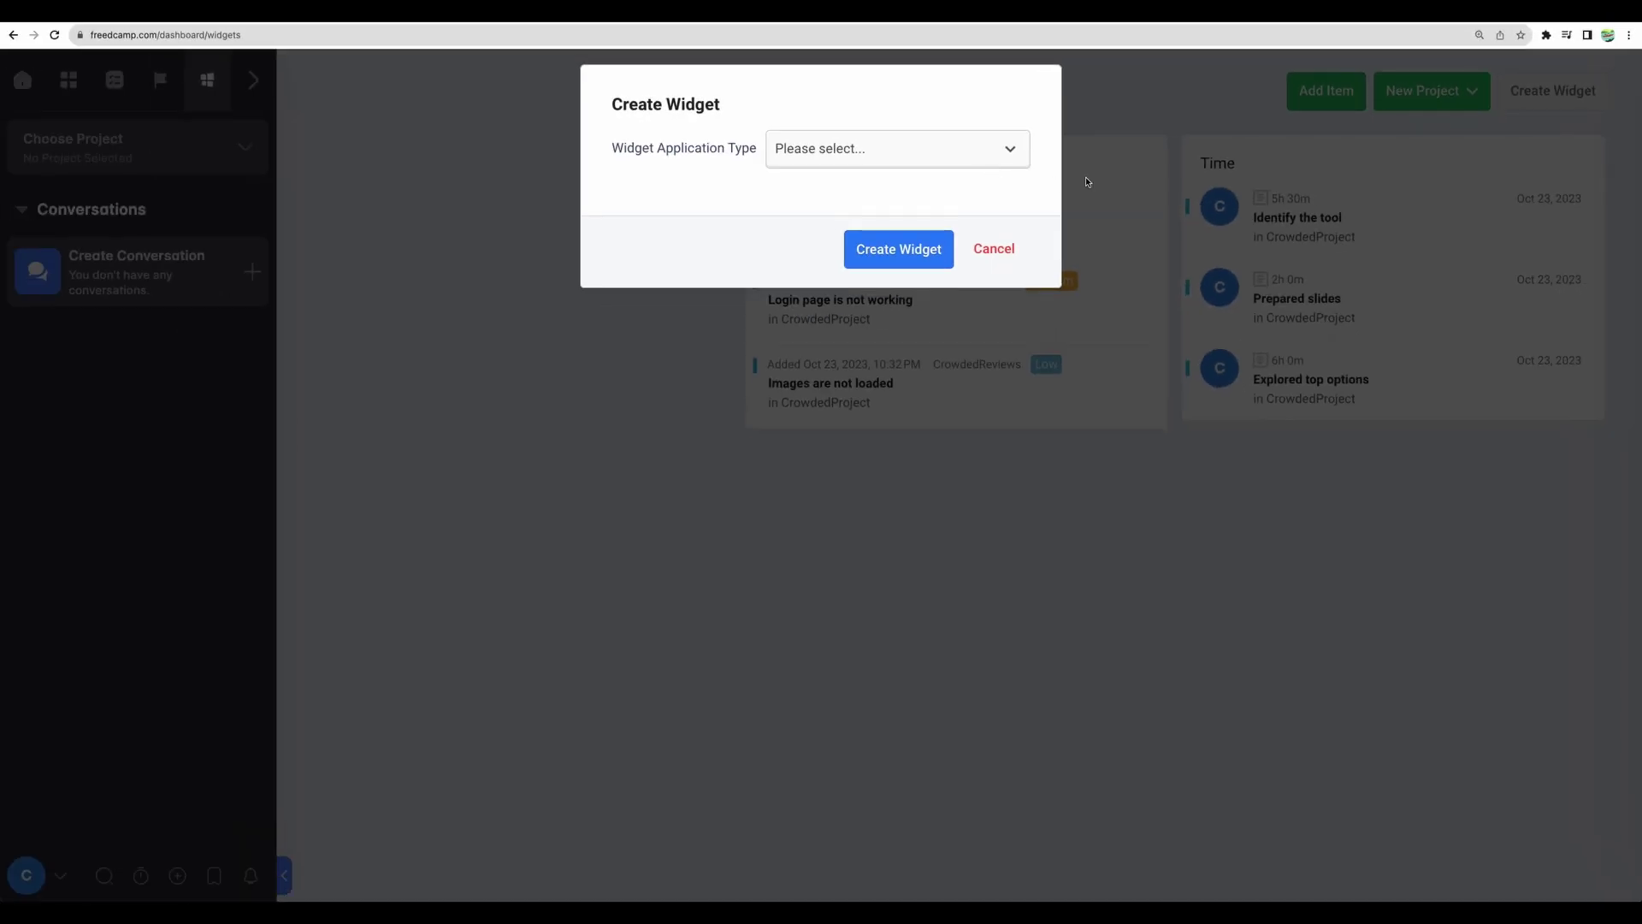
{"action": "left_click", "coordinate": [886, 153]}
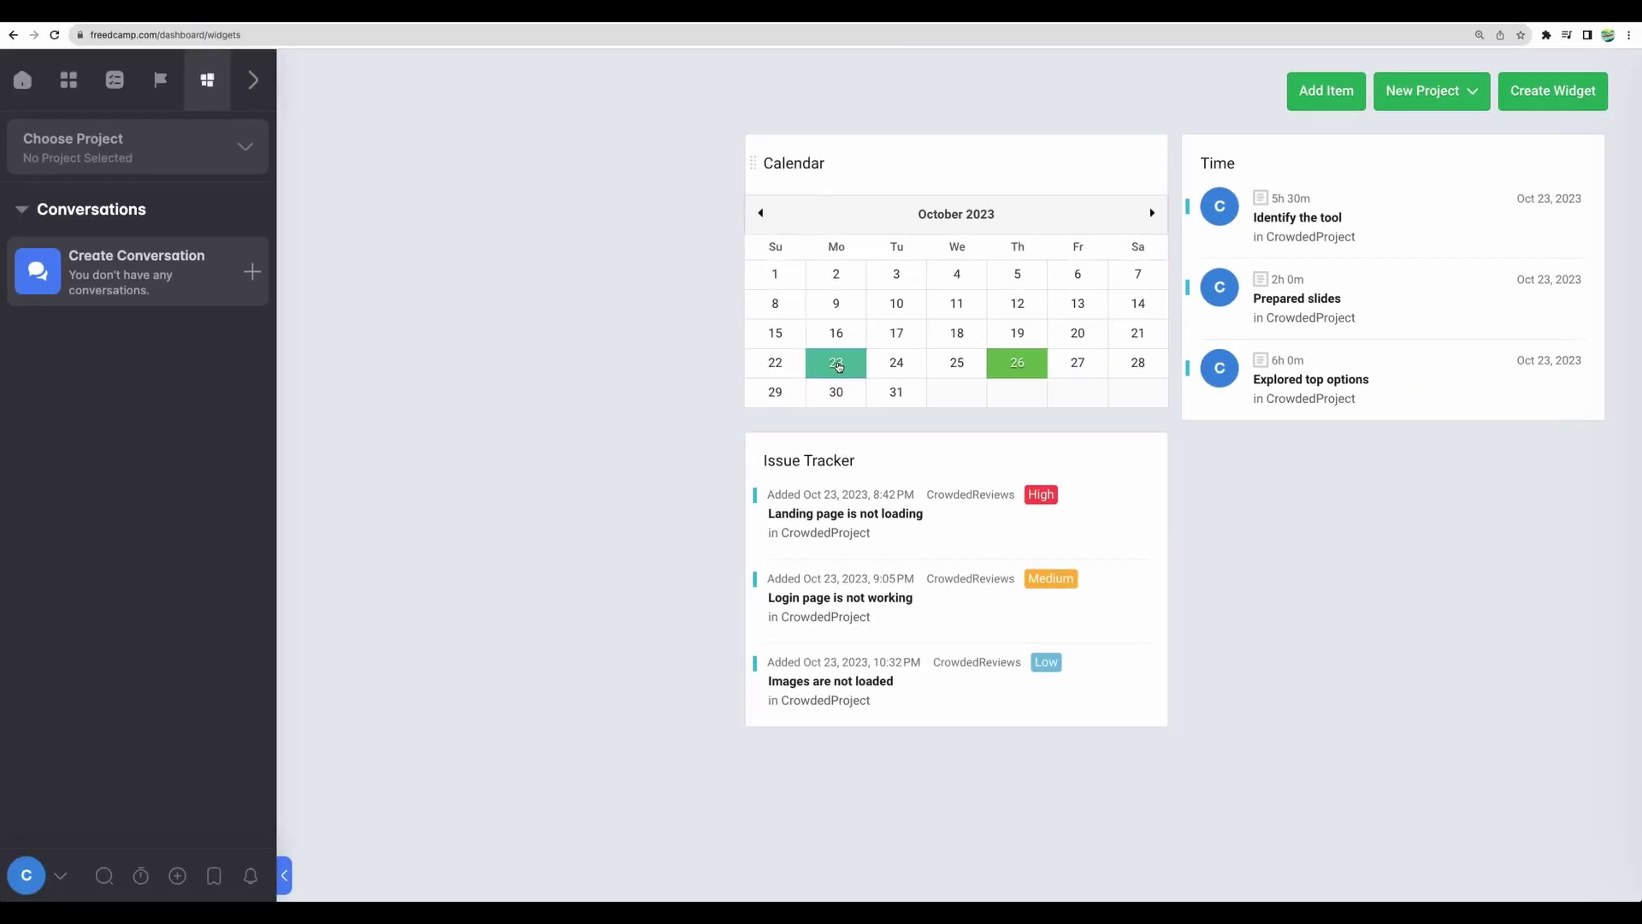
{"action": "left_click", "coordinate": [839, 367]}
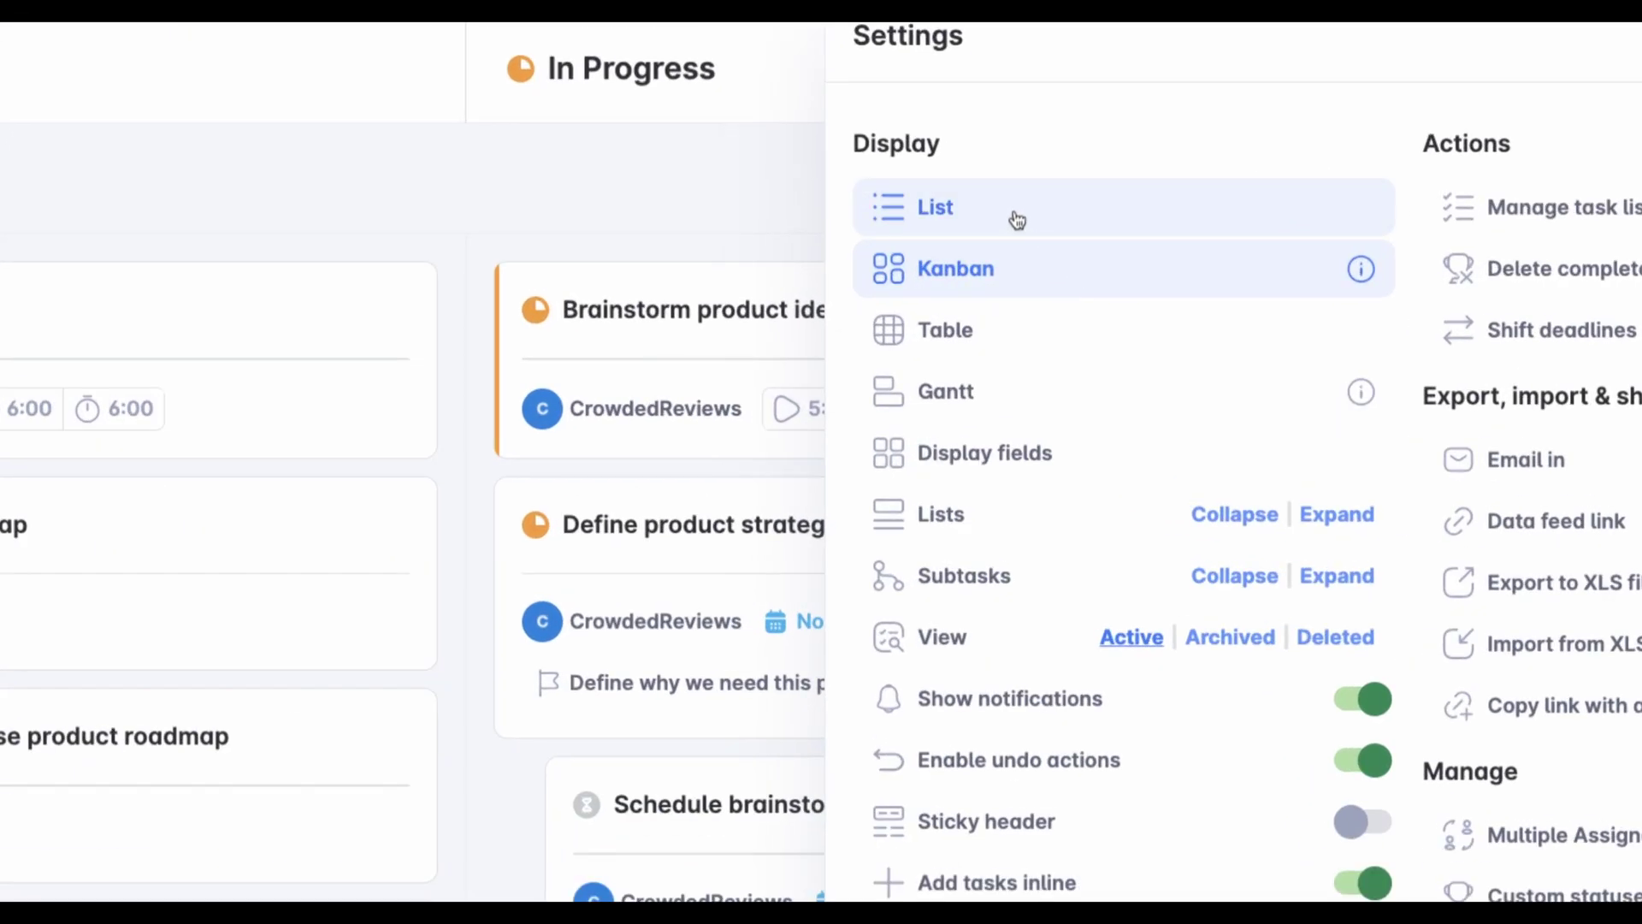
- Show the project's tasks as a Gantt chart instead of the Kanban board
{"action": "left_click", "coordinate": [998, 400]}
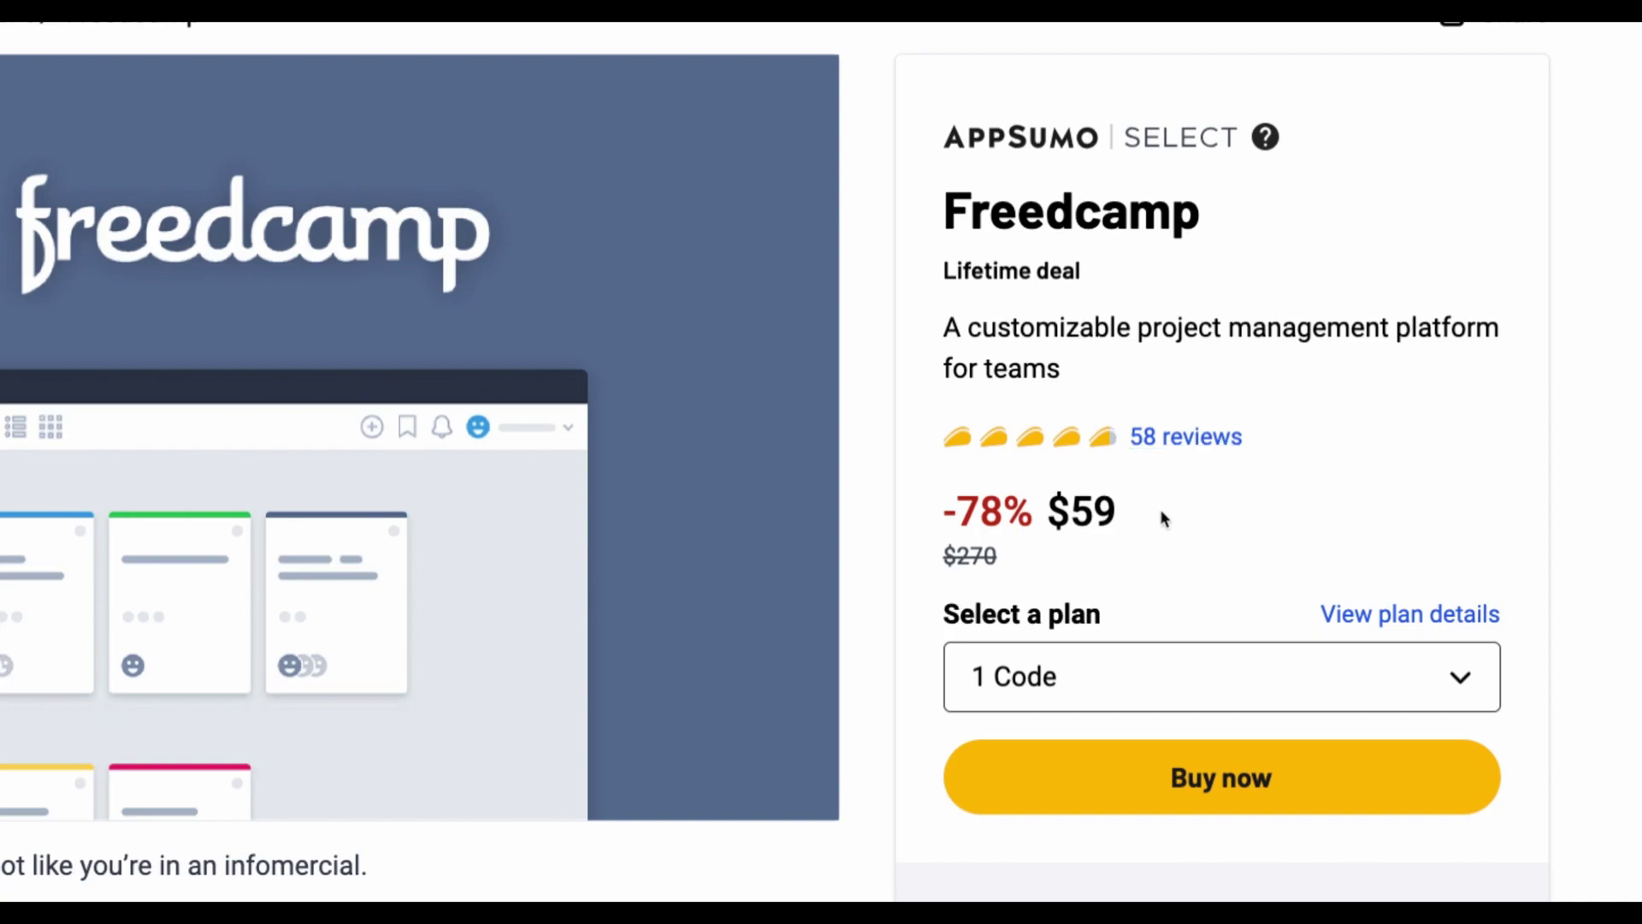
- Select 5 Codes for the Multiple plan under Plans & features
{"action": "scroll", "coordinate": [1160, 509], "scroll_direction": "down", "scroll_amount": 10}
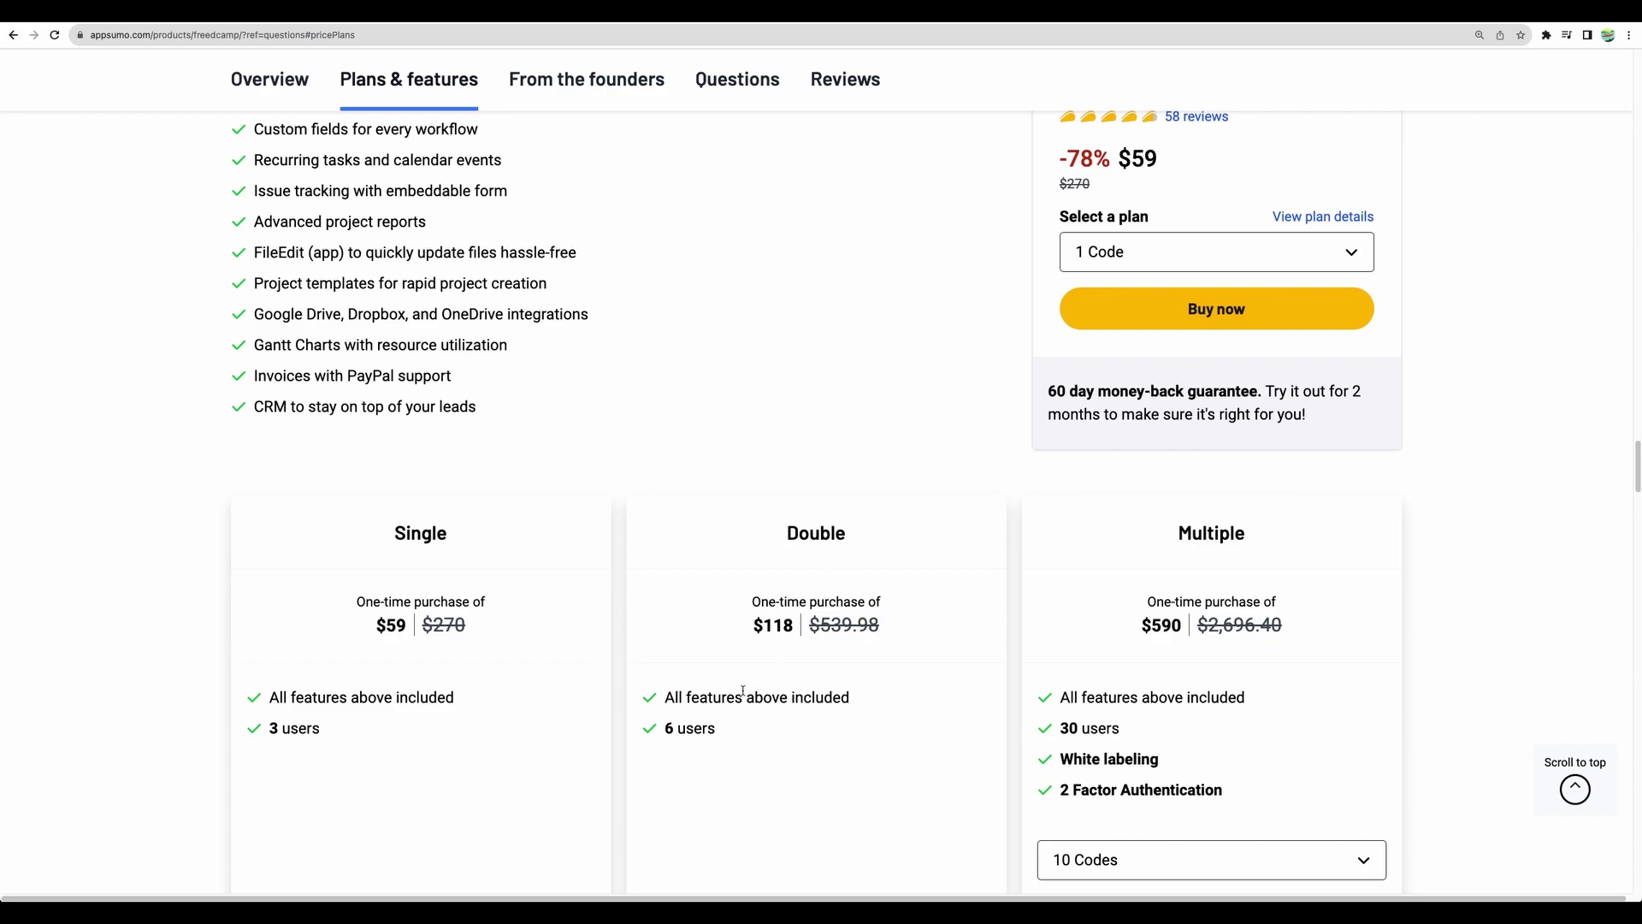
{"action": "scroll", "coordinate": [744, 691], "scroll_direction": "down", "scroll_amount": 2}
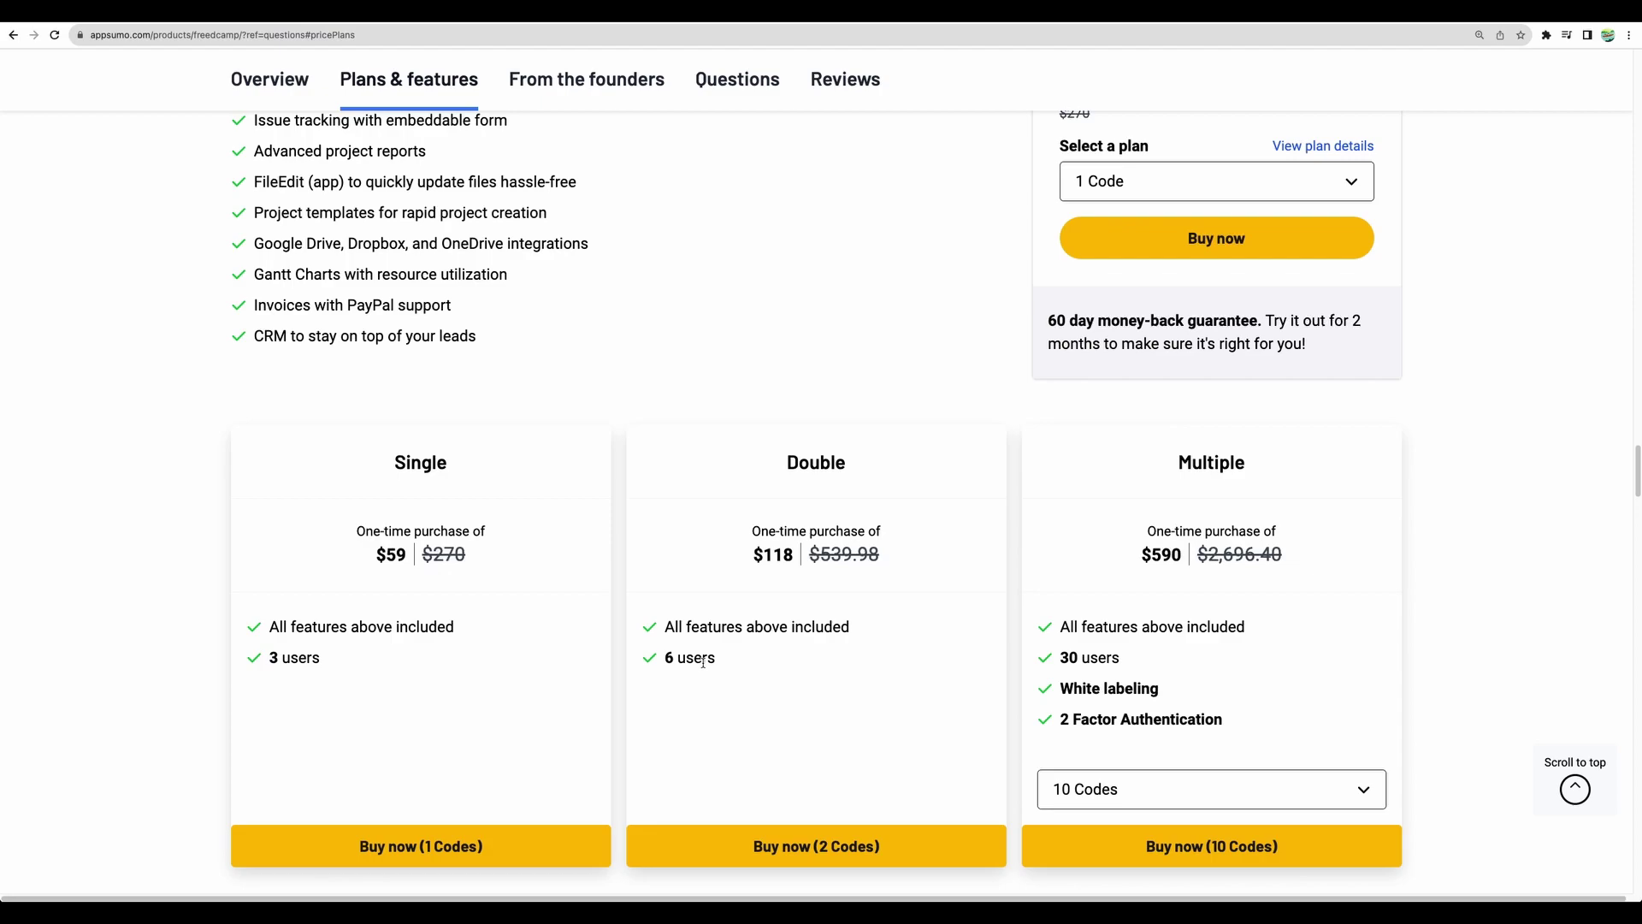
{"action": "left_click", "coordinate": [1144, 787]}
{"action": "scroll", "coordinate": [1139, 787], "scroll_direction": "down", "scroll_amount": 3}
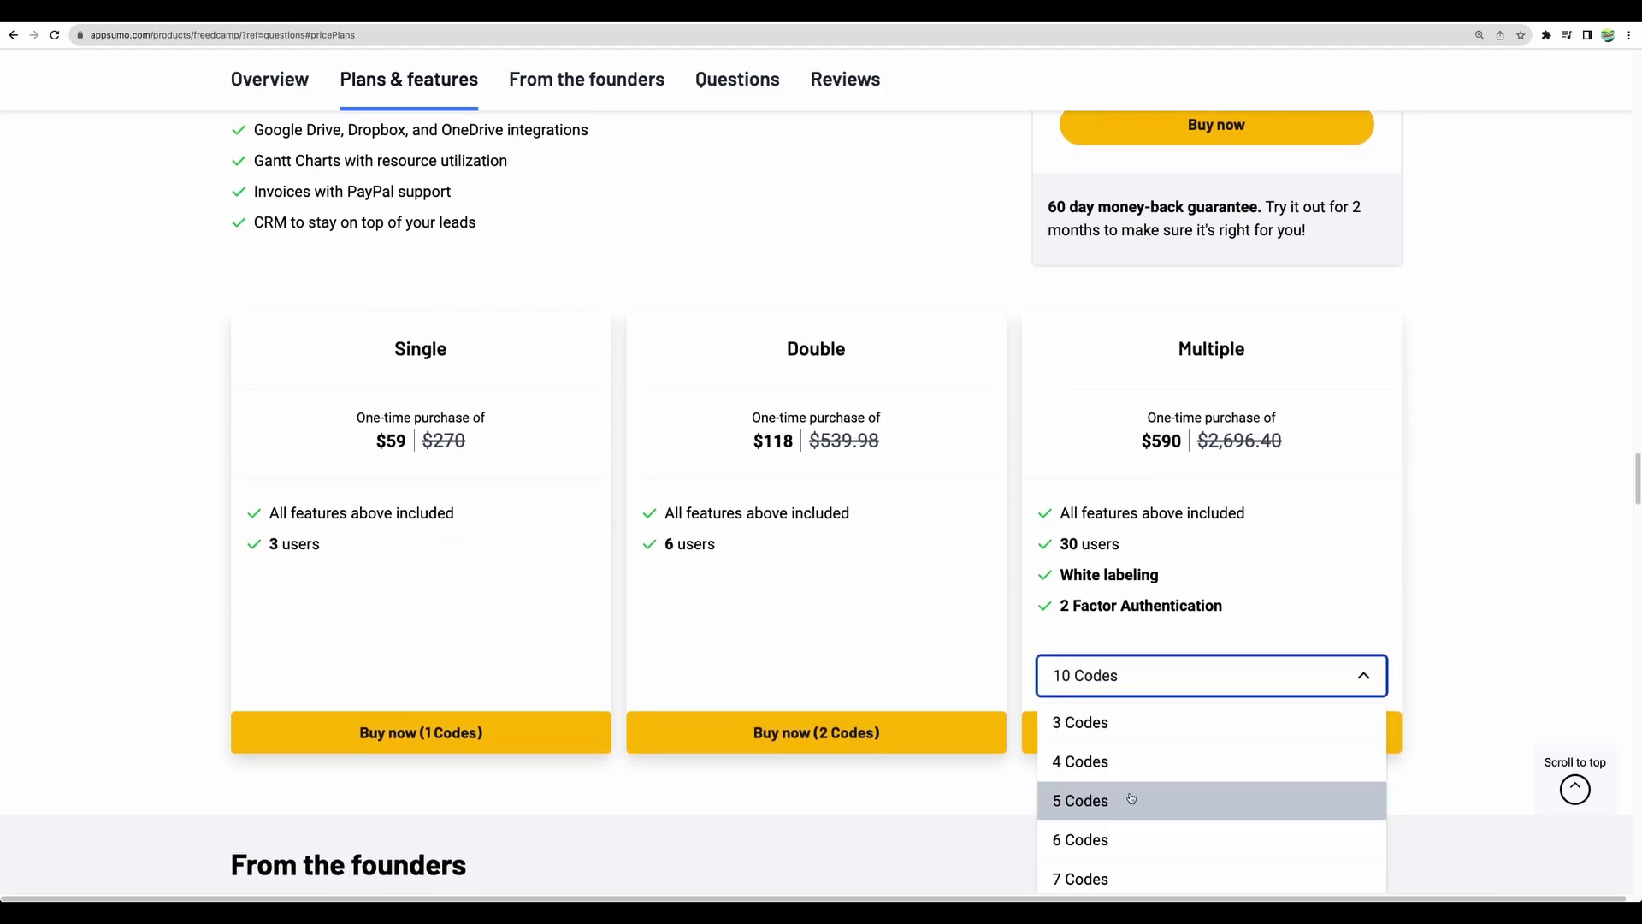
{"action": "left_click", "coordinate": [1130, 798]}
- Highlight the 15 users, $295 price and 60 day money-back guarantee text
{"action": "left_click_drag", "start_coordinate": [1054, 544], "coordinate": [1171, 554]}
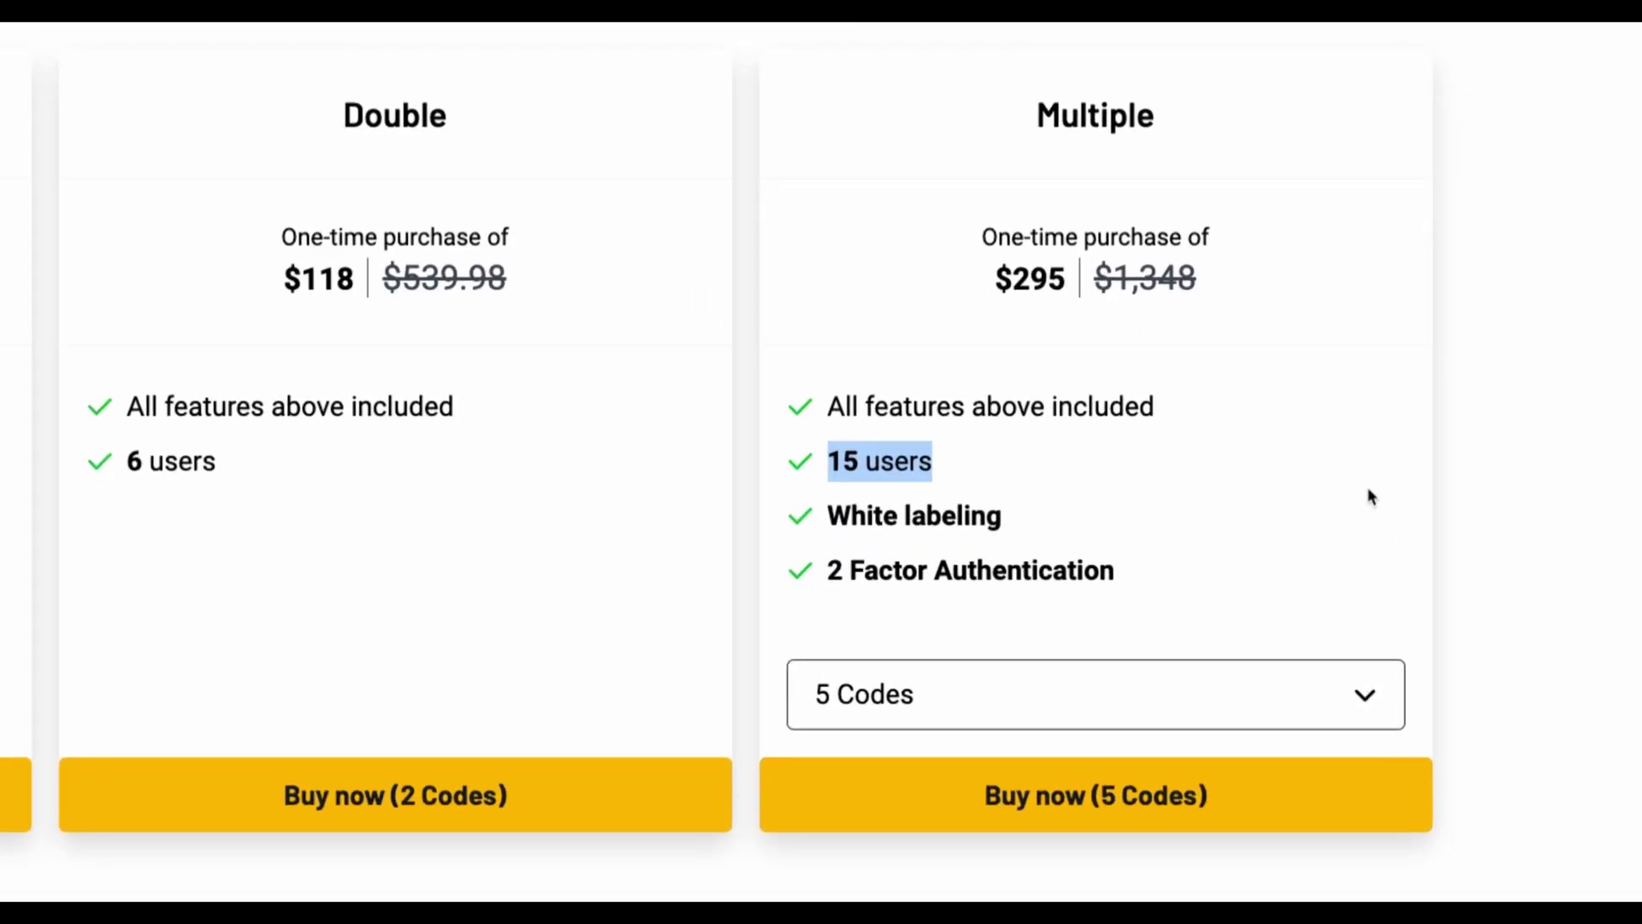
{"action": "double_click", "coordinate": [1031, 279]}
{"action": "left_click", "coordinate": [1221, 295]}
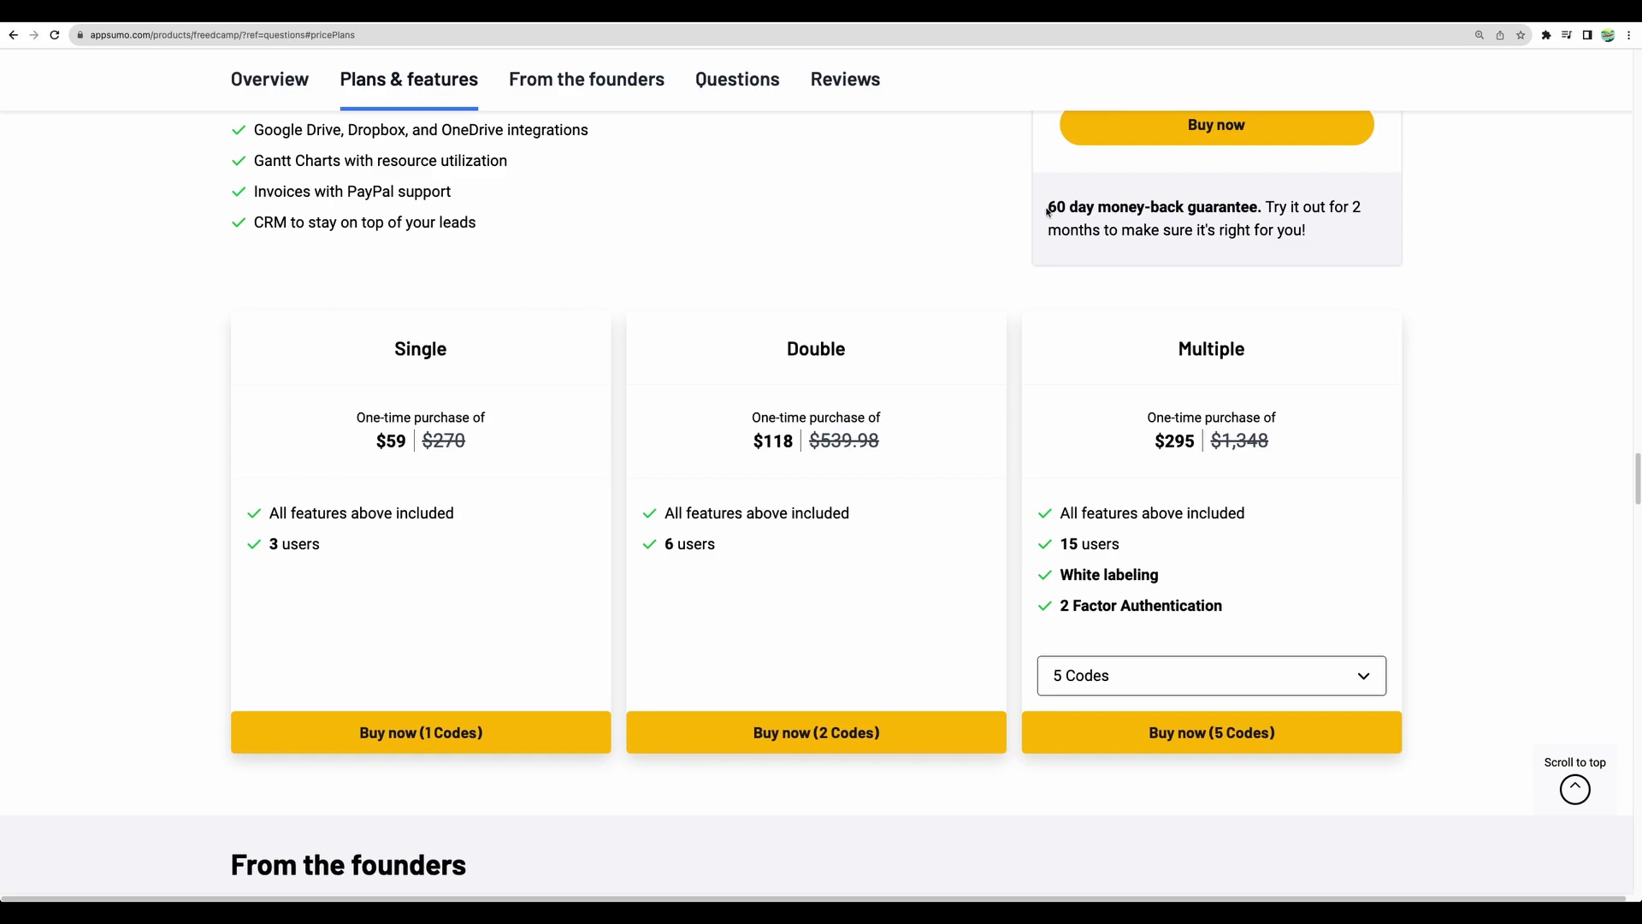
{"action": "left_click_drag", "start_coordinate": [1048, 207], "coordinate": [1358, 229]}
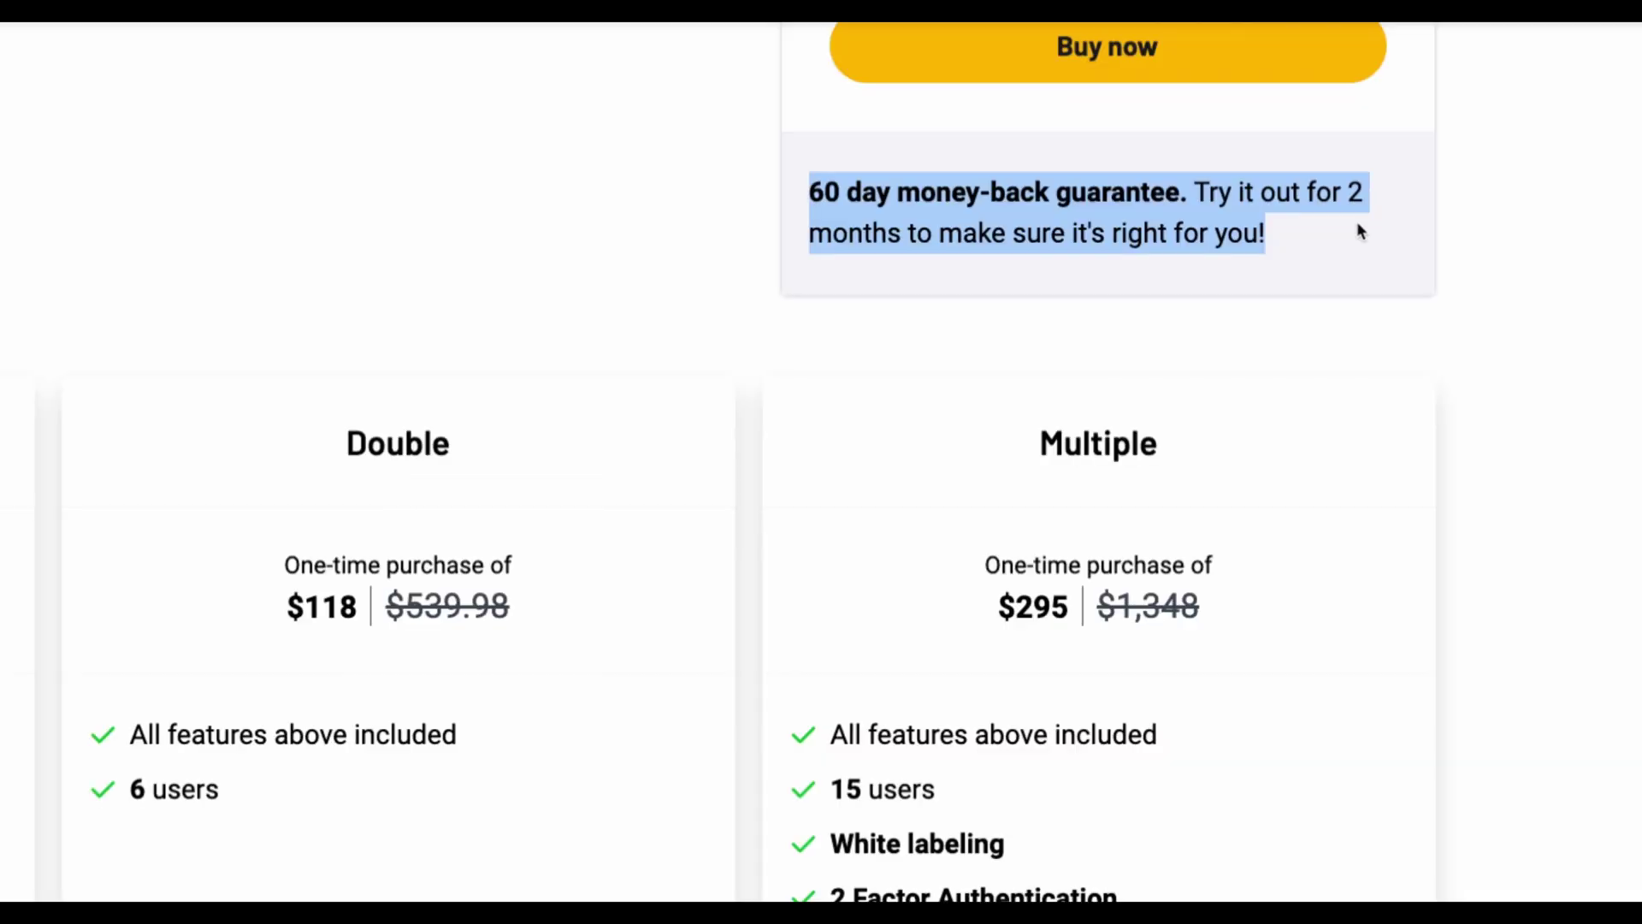